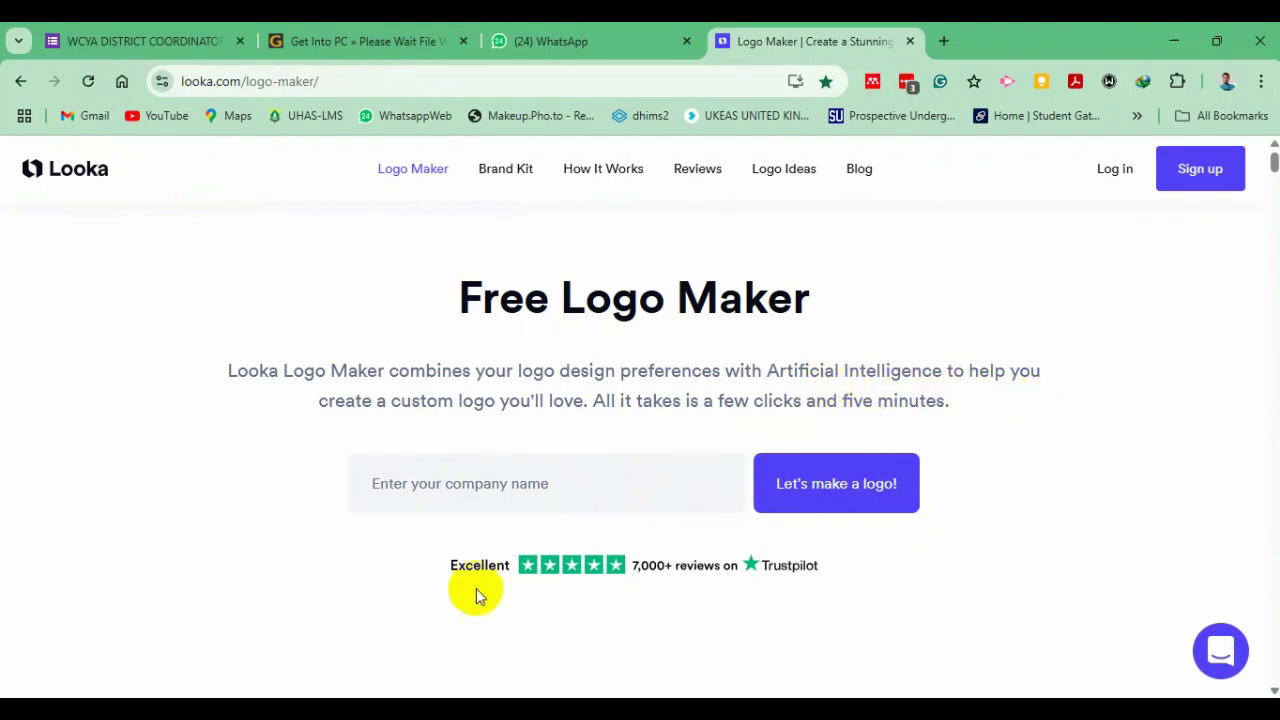
{"action": "left_click", "coordinate": [468, 483]}
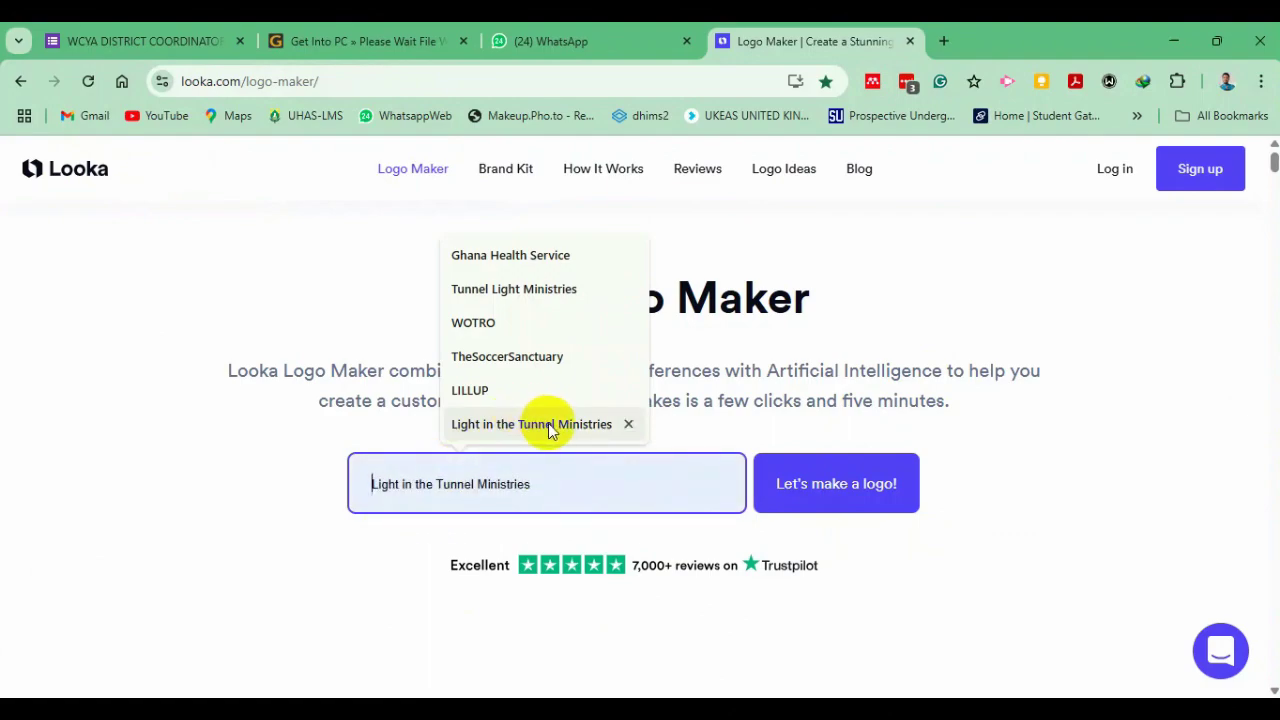
{"action": "left_click", "coordinate": [543, 424]}
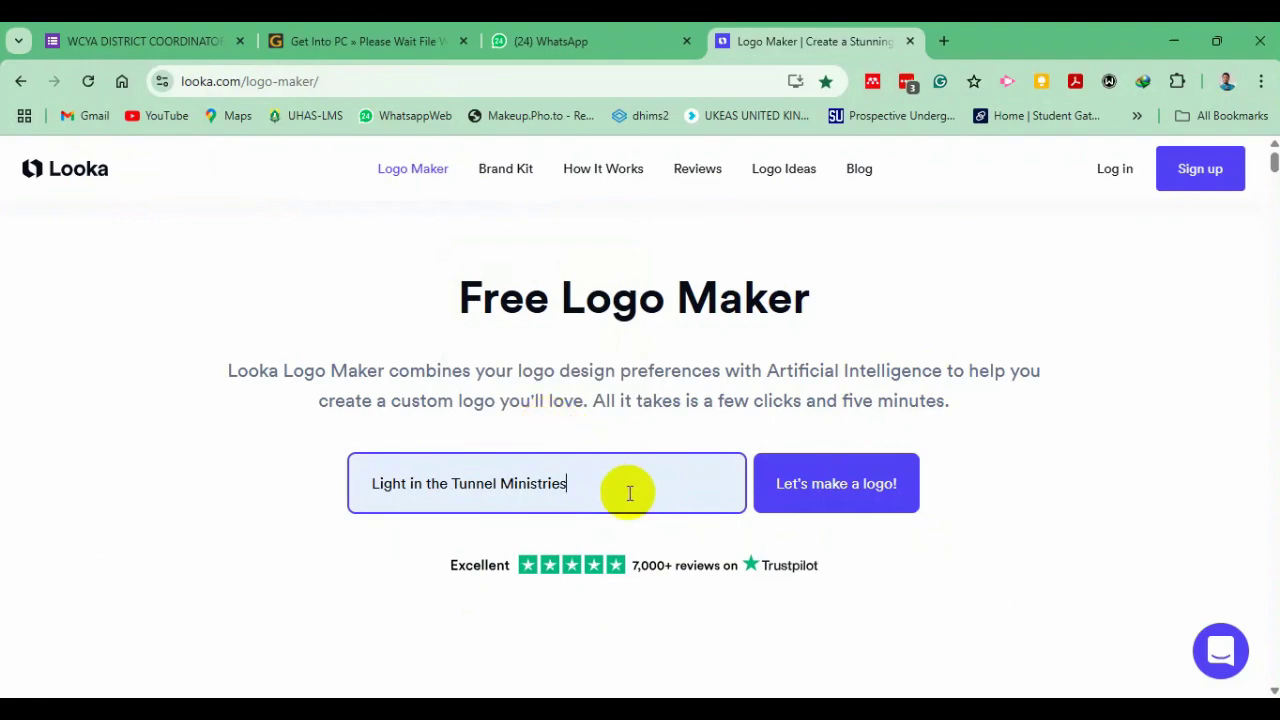
{"action": "key", "text": "BackSpace"}
{"action": "key", "text": "BackSpace"}
{"action": "key", "text": "BackSpace"}
{"action": "key", "text": "BackSpace"}
{"action": "key", "text": "BackSpace"}
{"action": "key", "text": "BackSpace"}
{"action": "key", "text": "BackSpace"}
{"action": "key", "text": "BackSpace"}
{"action": "key", "text": "BackSpace"}
{"action": "key", "text": "BackSpace"}
{"action": "key", "text": "BackSpace"}
{"action": "key", "text": "BackSpace"}
{"action": "key", "text": "BackSpace"}
{"action": "key", "text": "BackSpace"}
{"action": "key", "text": "BackSpace"}
{"action": "key", "text": "BackSpace"}
{"action": "key", "text": "BackSpace"}
{"action": "key", "text": "BackSpace"}
{"action": "key", "text": "BackSpace"}
{"action": "key", "text": "BackSpace"}
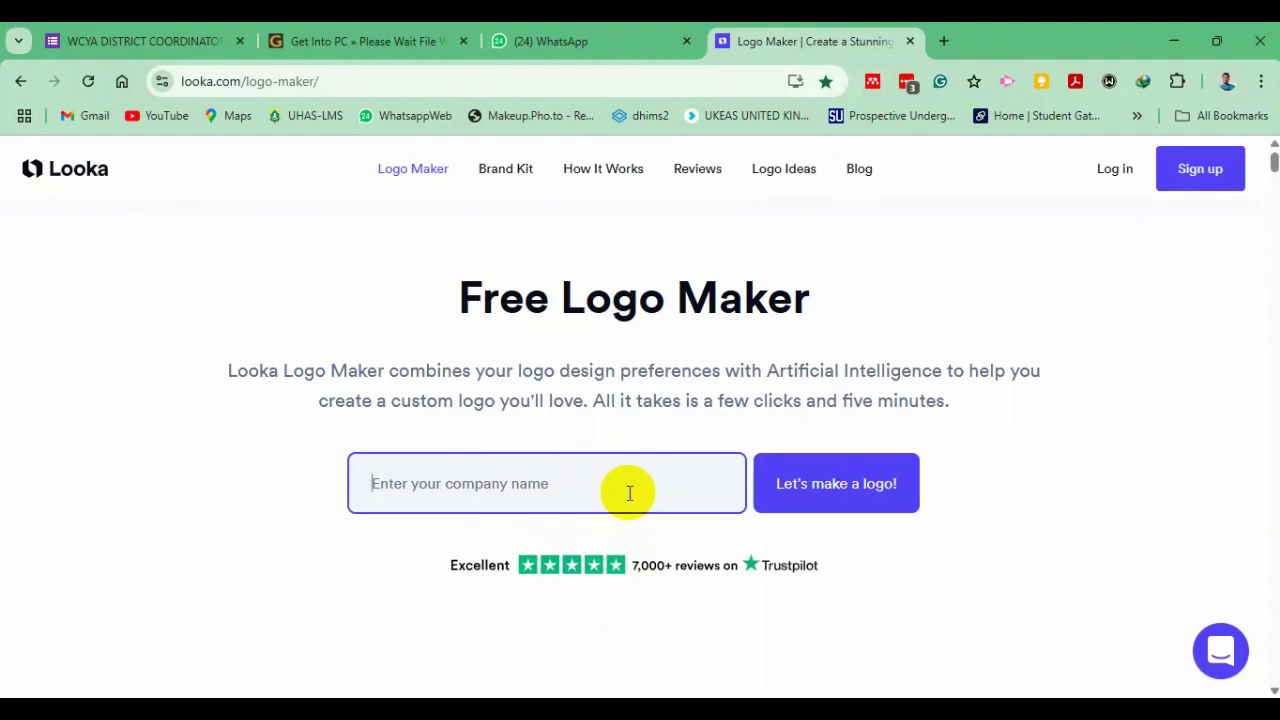
Enter Women in Tech as the company name and start making the logo
{"action": "type", "text": "Women"}
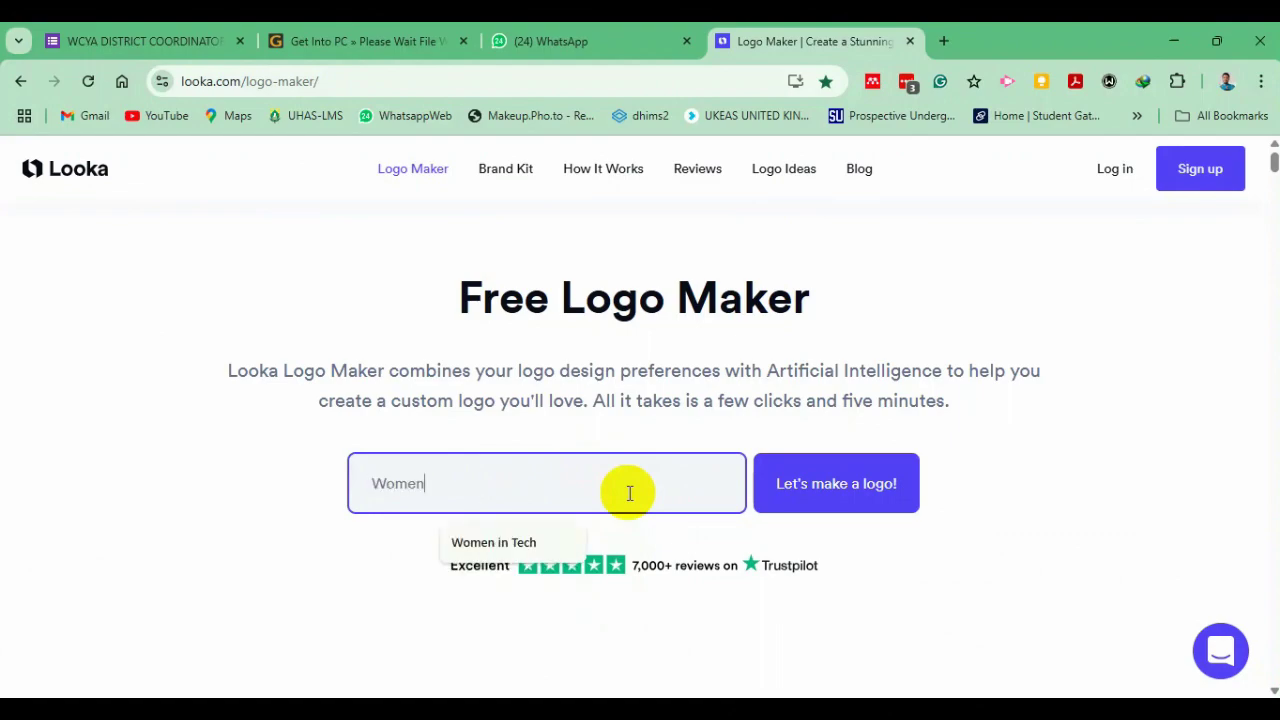
{"action": "type", "text": " in Tech"}
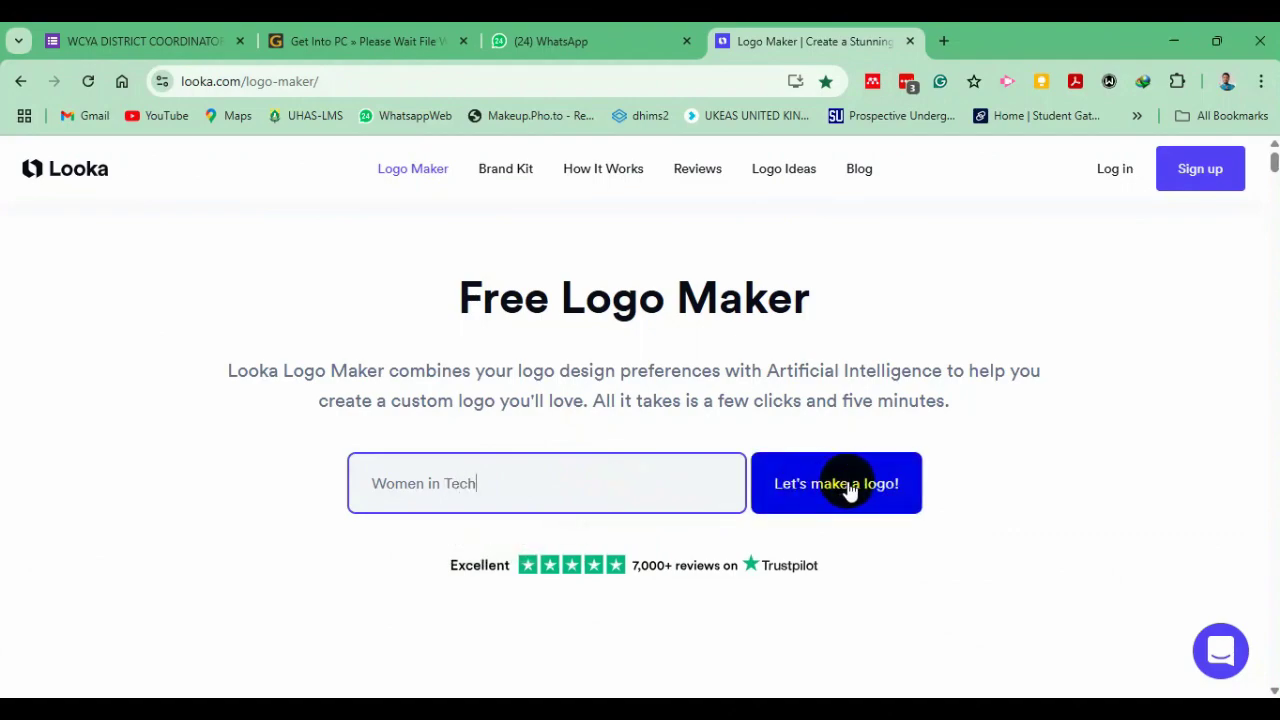
{"action": "left_click", "coordinate": [824, 488]}
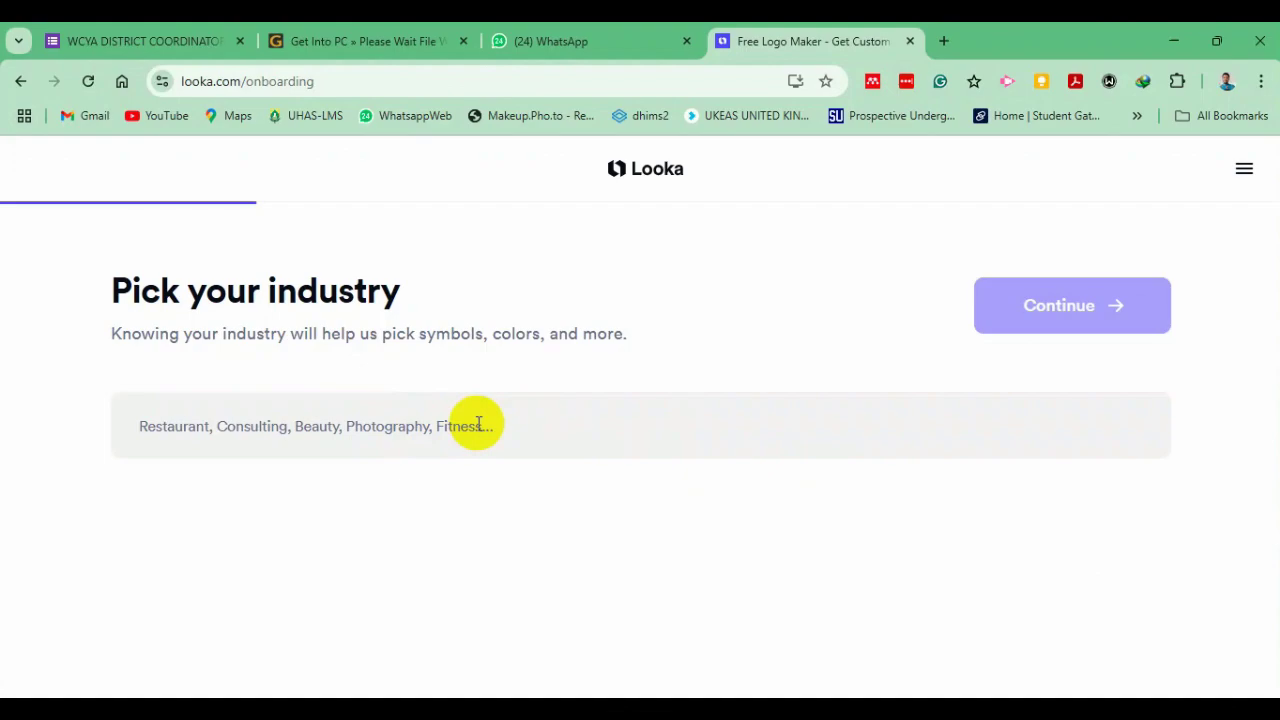
Choose Technology as the industry and continue to the logo inspiration choices
{"action": "left_click", "coordinate": [478, 424]}
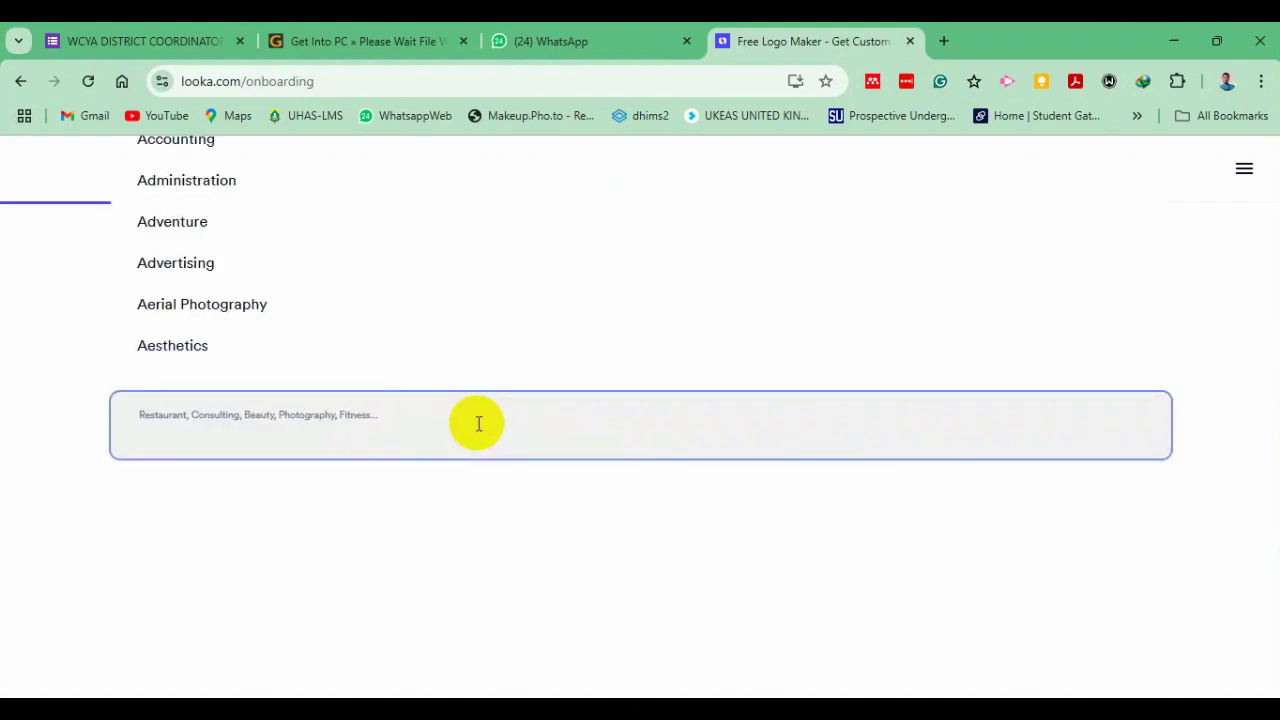
{"action": "type", "text": "Techno"}
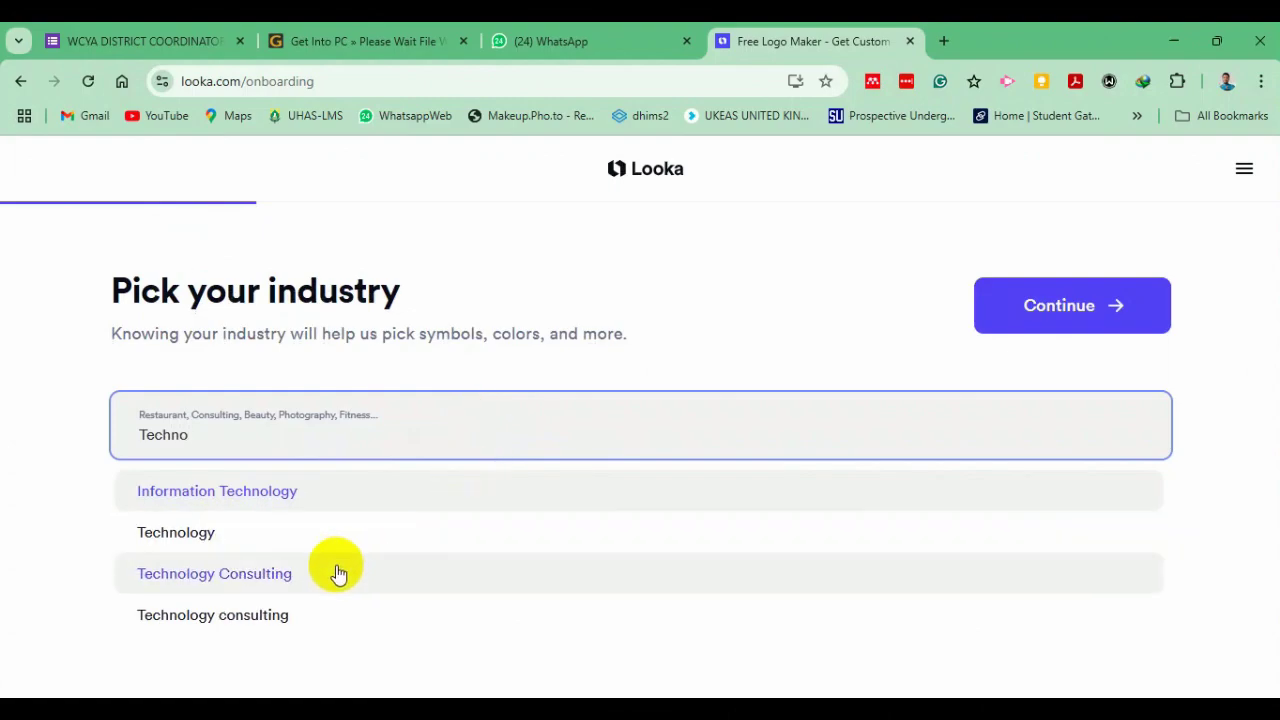
{"action": "left_click", "coordinate": [203, 539]}
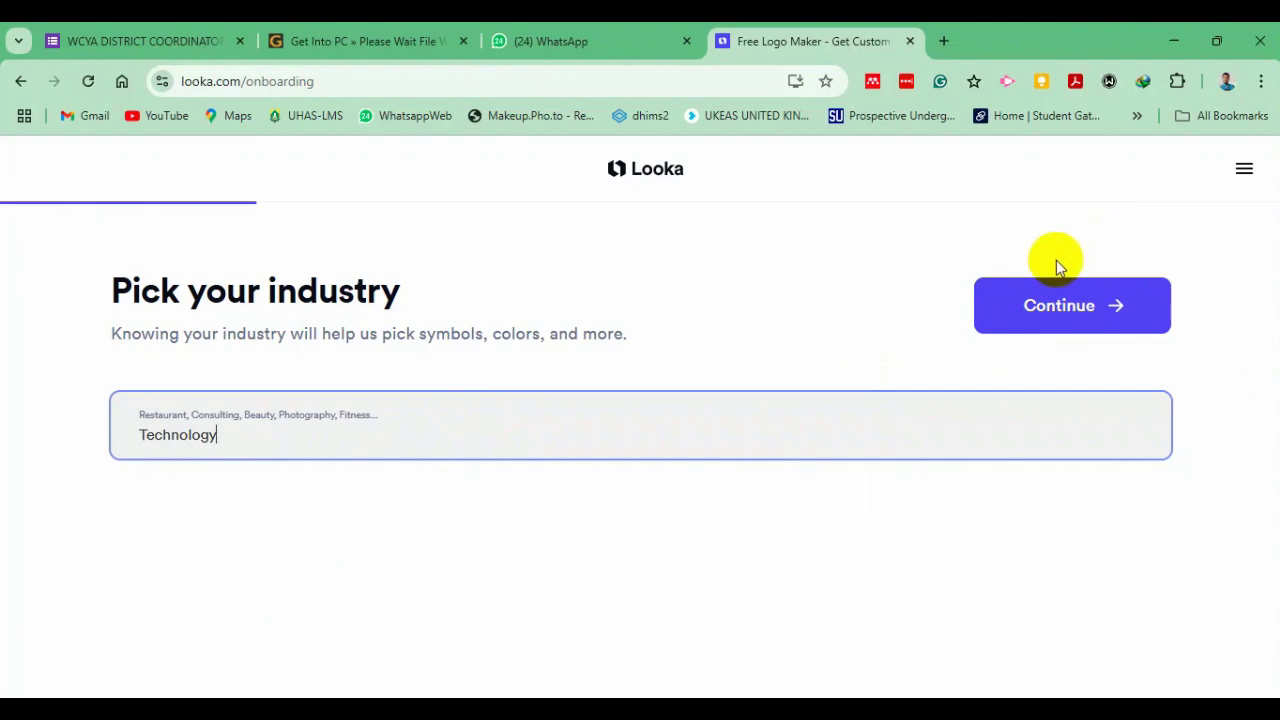
{"action": "left_click", "coordinate": [1090, 307]}
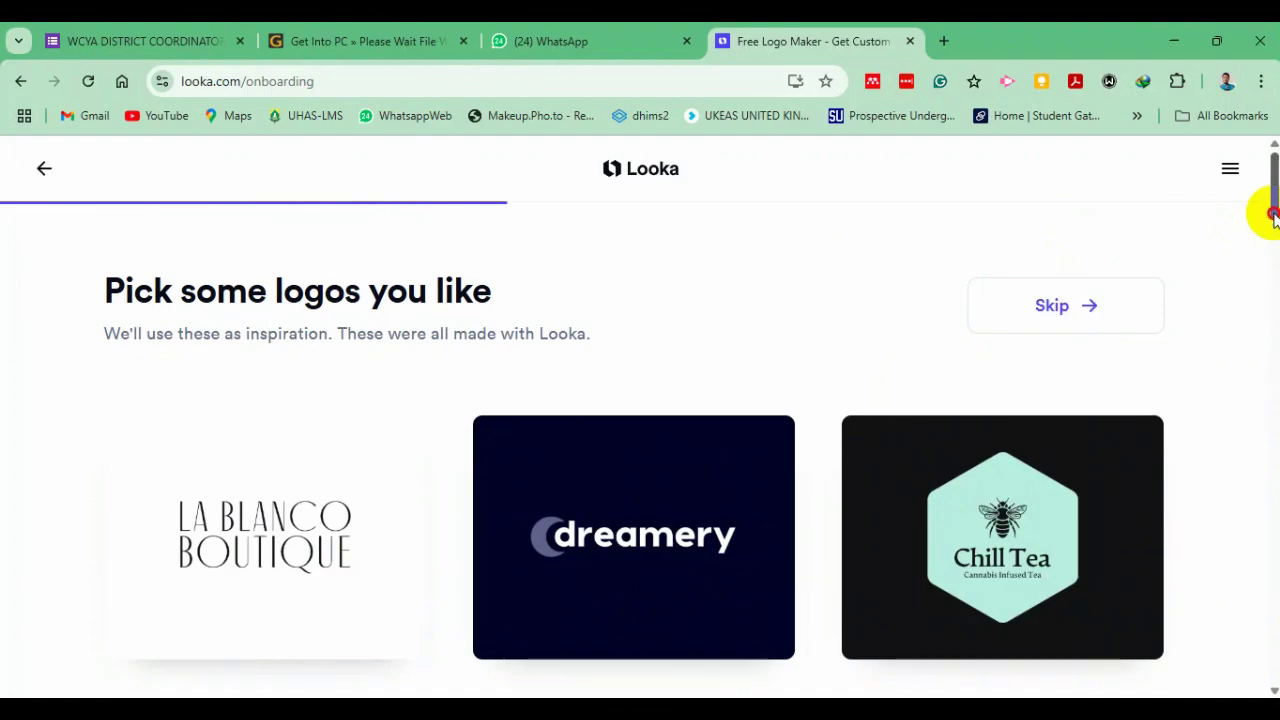
Pick the Caroma, Anthro Capital, Hansom Horses, Lovely Pet Care and teemvideo logos as inspiration and continue
{"action": "left_click_drag", "start_coordinate": [1273, 215], "coordinate": [1274, 363]}
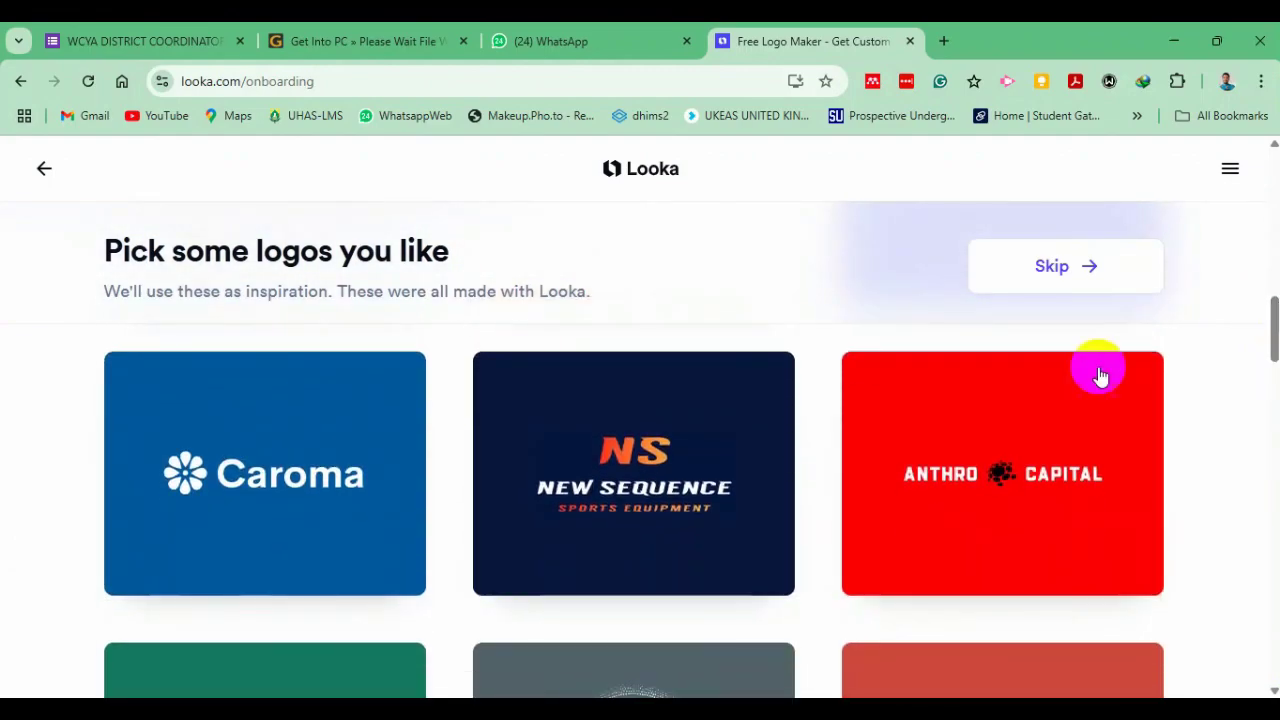
{"action": "left_click", "coordinate": [288, 485]}
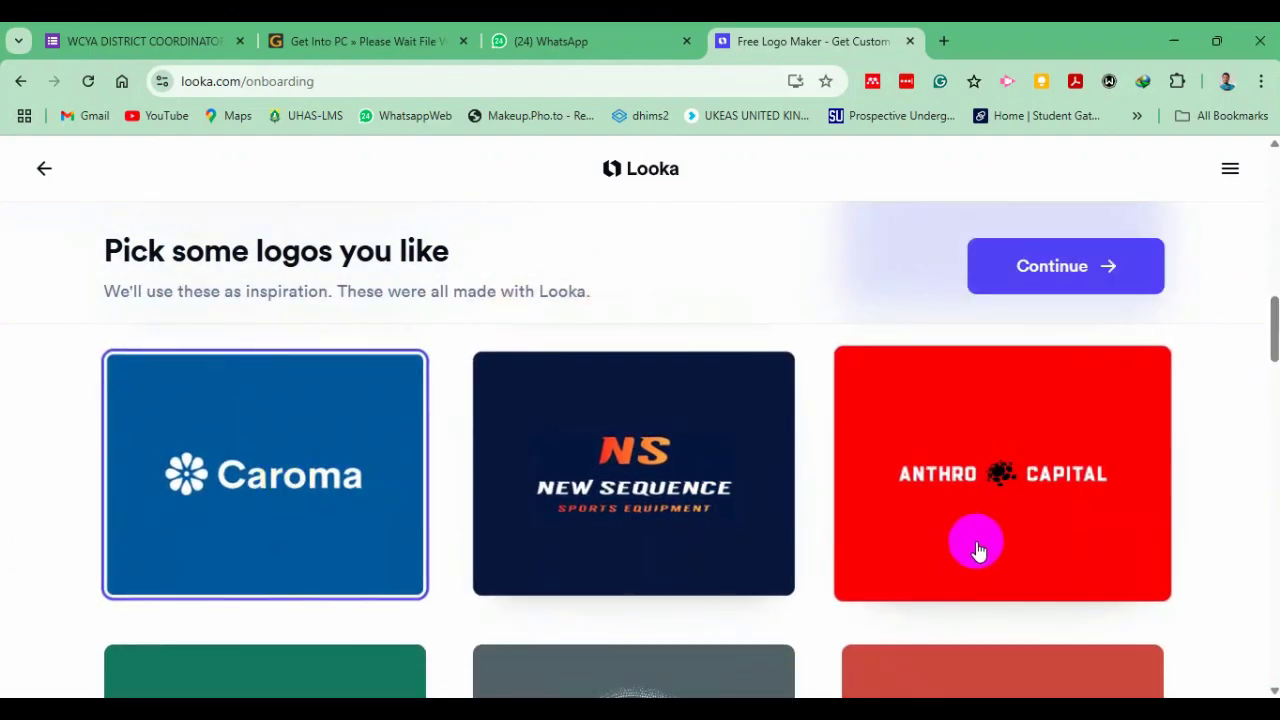
{"action": "left_click", "coordinate": [977, 543]}
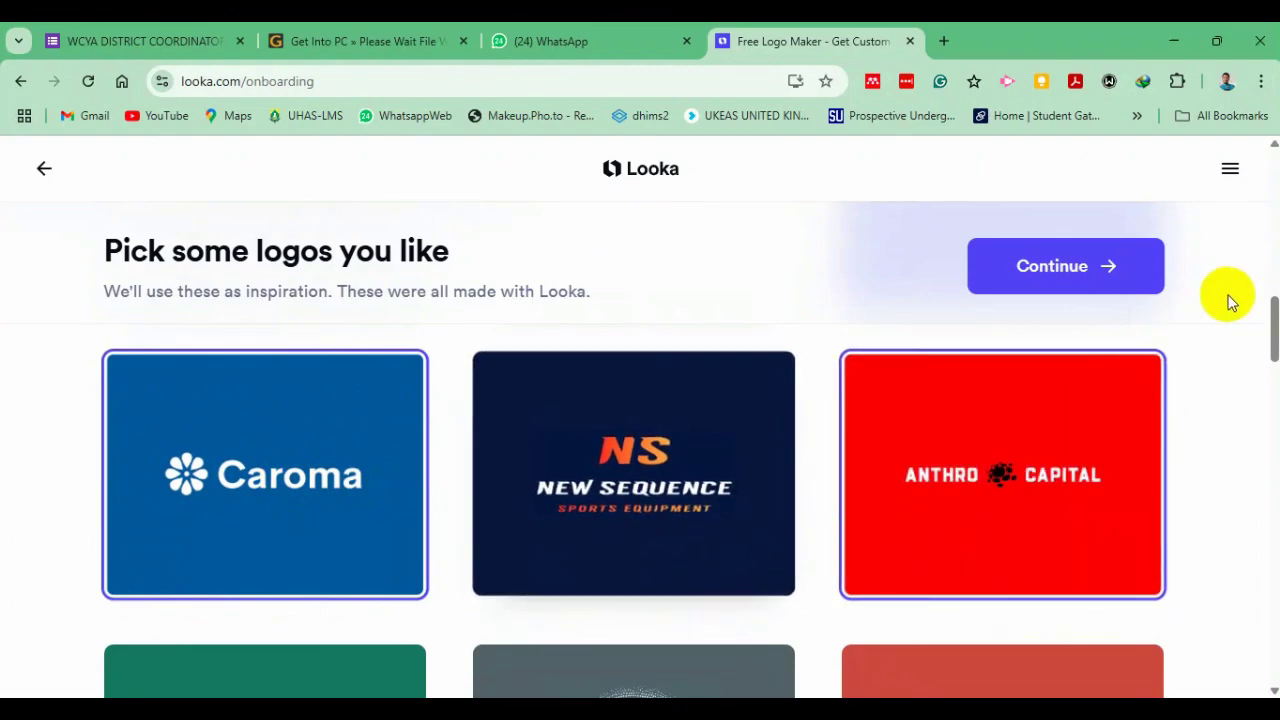
{"action": "left_click_drag", "start_coordinate": [1273, 340], "coordinate": [1266, 263]}
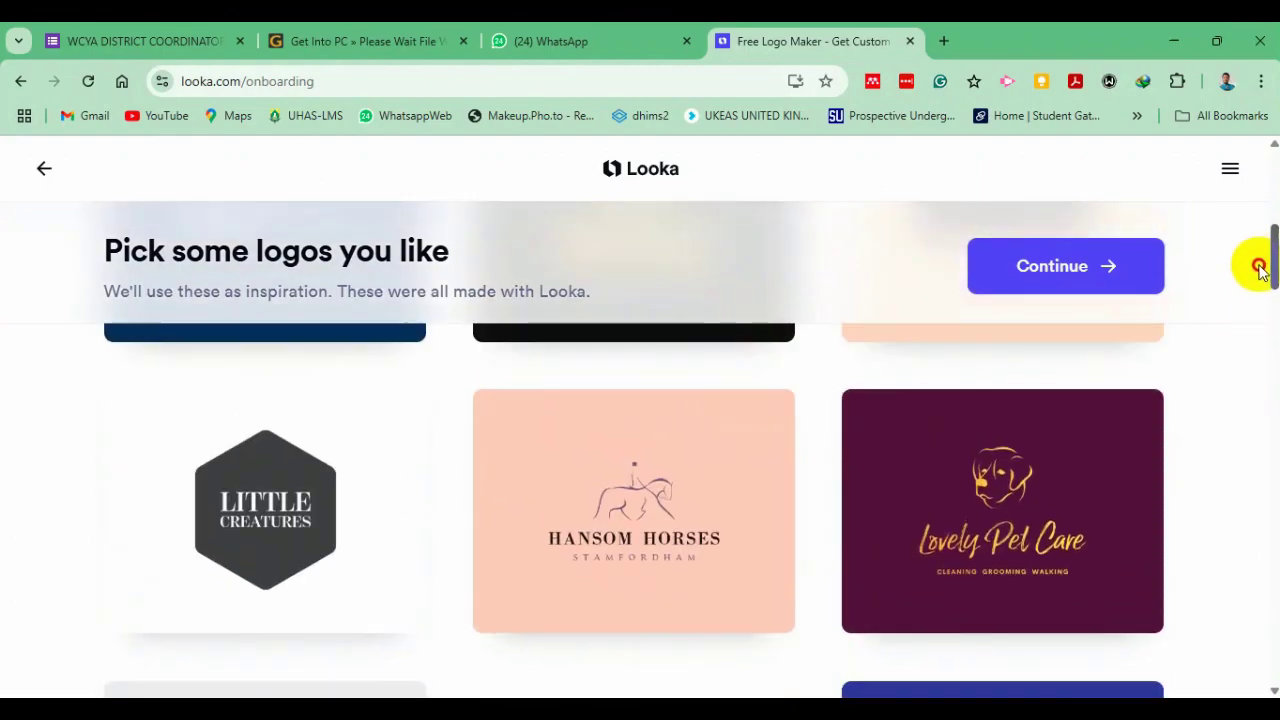
{"action": "left_click", "coordinate": [728, 480]}
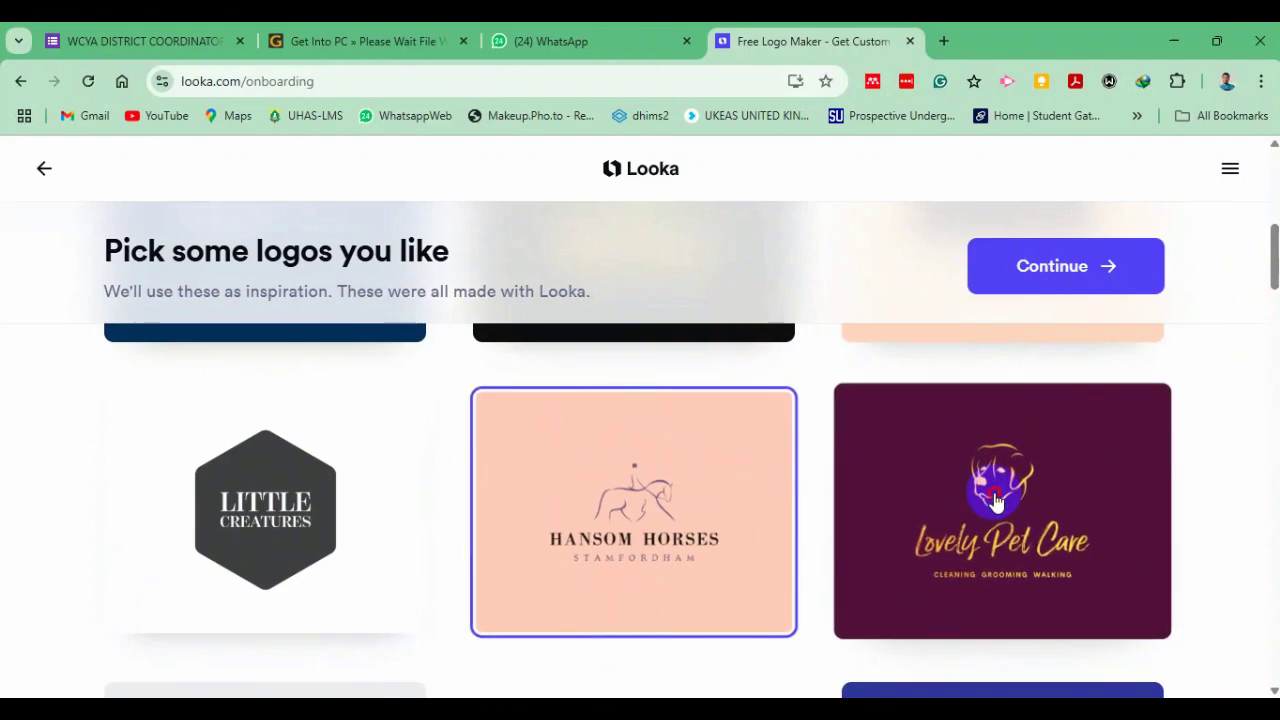
{"action": "left_click", "coordinate": [985, 505]}
{"action": "left_click_drag", "start_coordinate": [1260, 266], "coordinate": [1266, 241]}
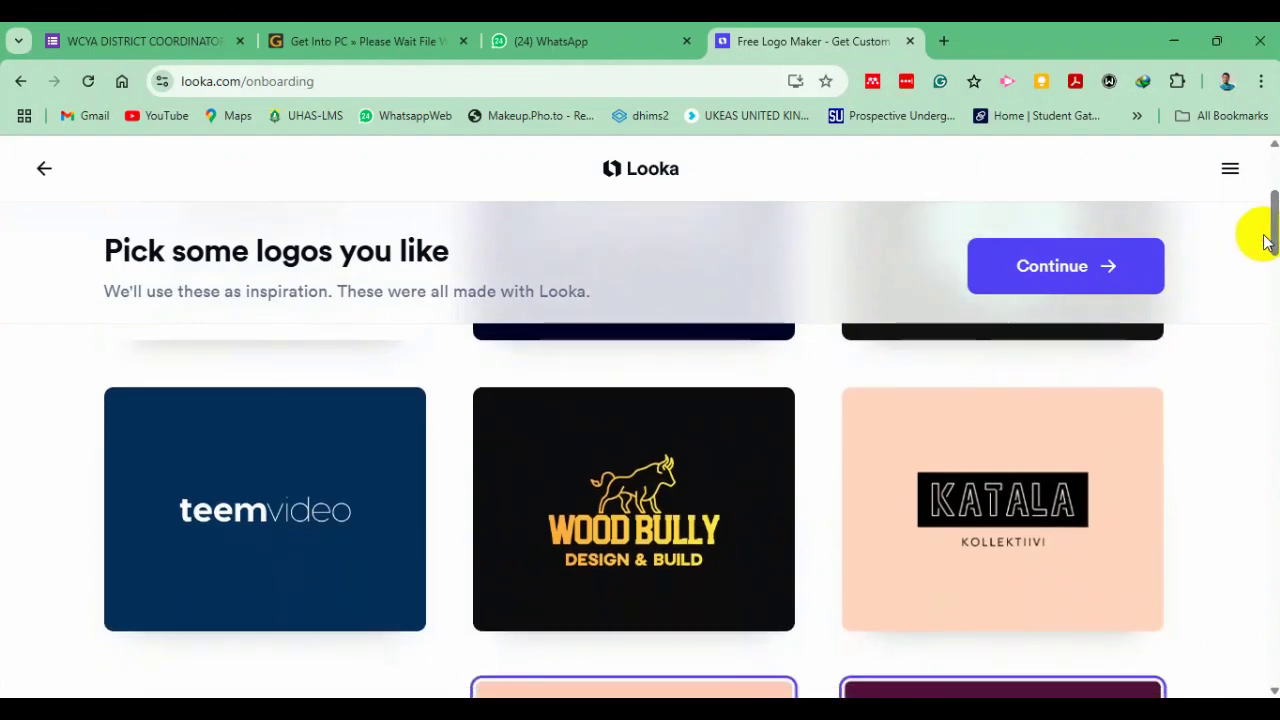
{"action": "left_click", "coordinate": [334, 522]}
{"action": "left_click", "coordinate": [1069, 276]}
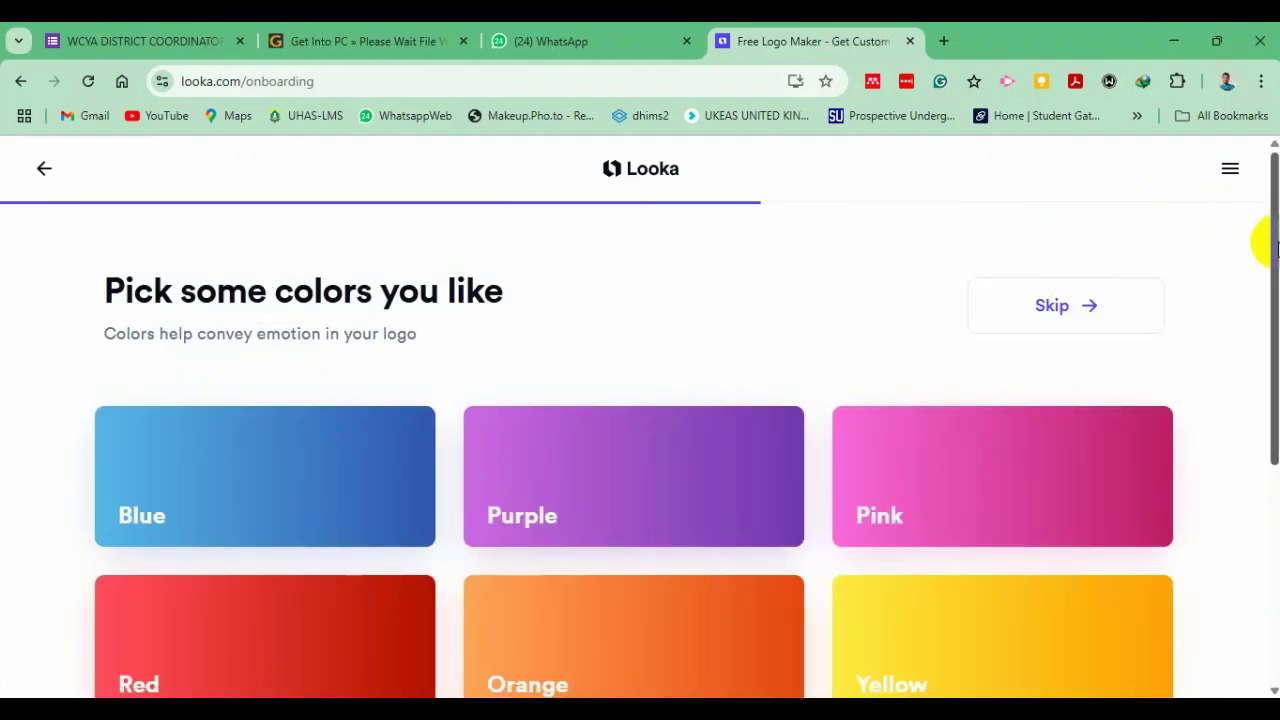
Select pink, purple and red as the preferred logo colors and continue
{"action": "left_click_drag", "start_coordinate": [1275, 248], "coordinate": [1275, 258]}
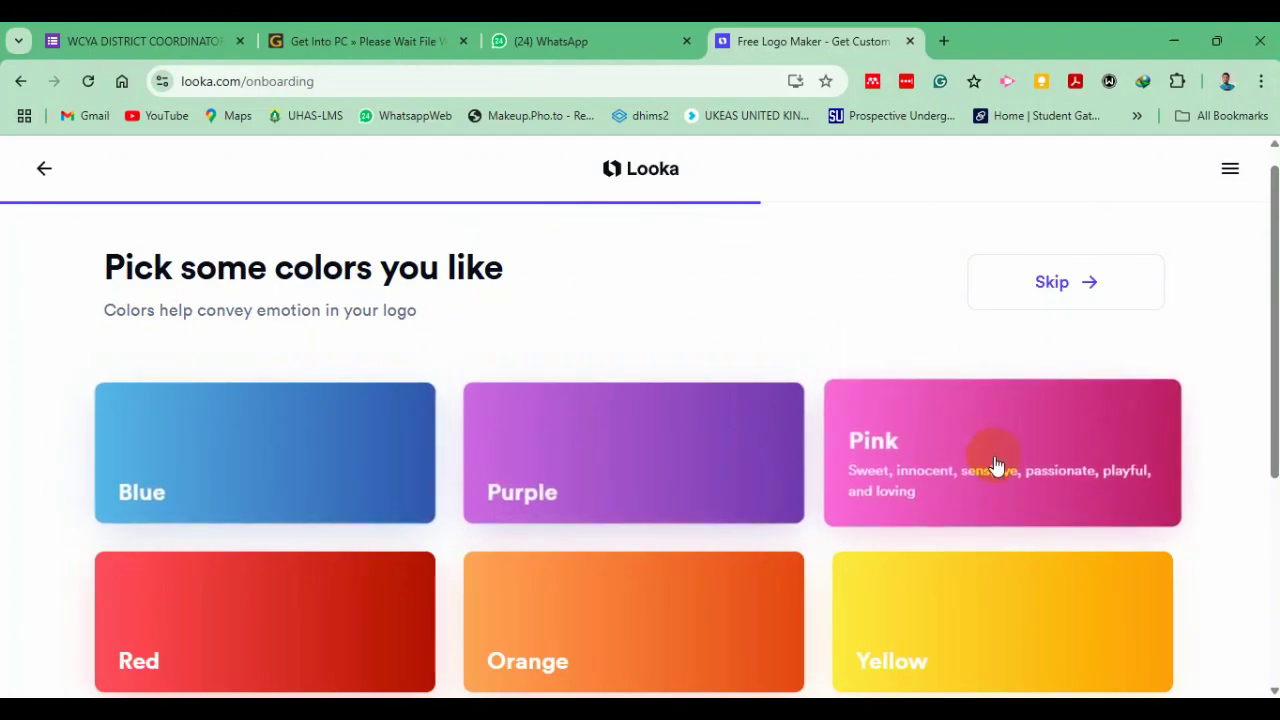
{"action": "left_click", "coordinate": [996, 466]}
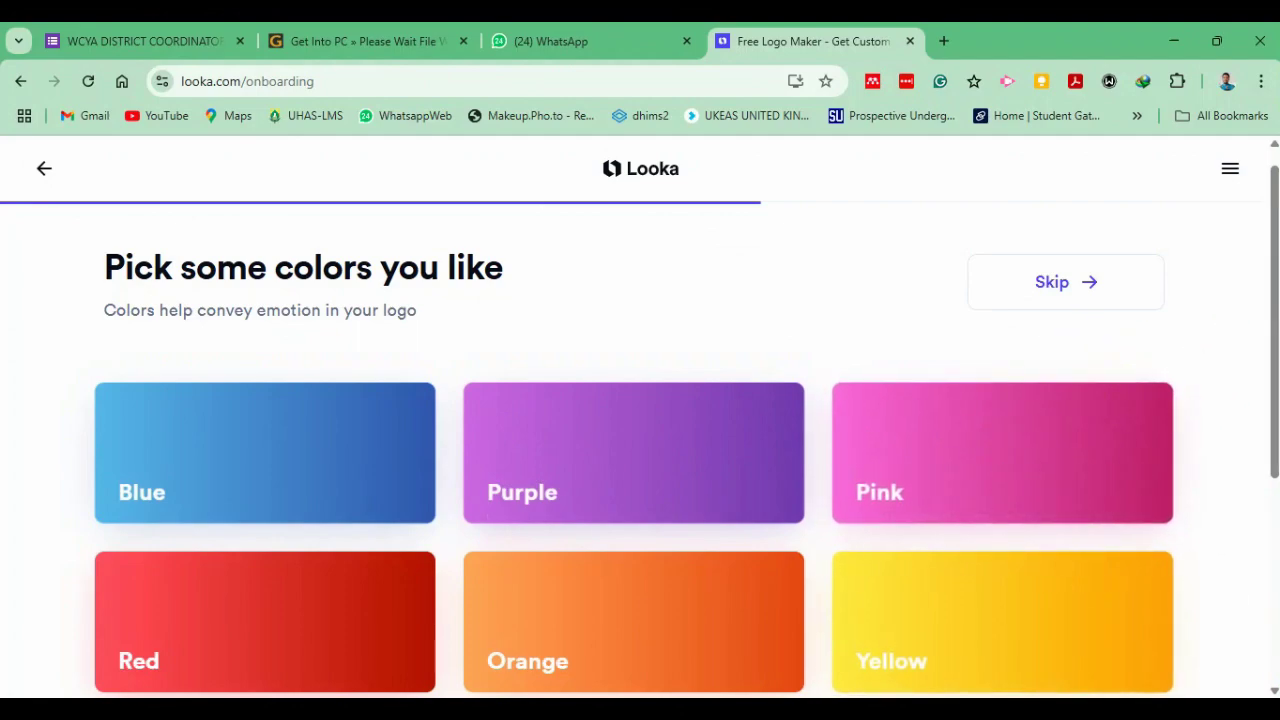
{"action": "left_click_drag", "start_coordinate": [1274, 305], "coordinate": [1266, 329]}
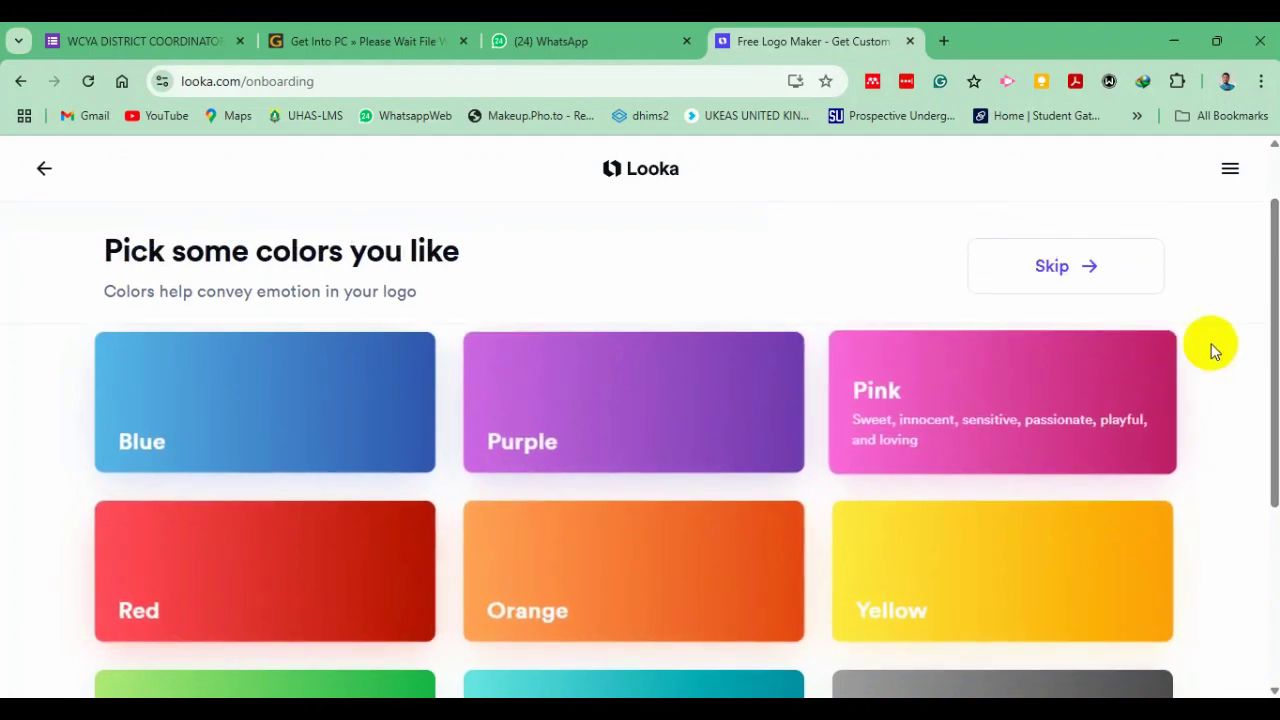
{"action": "left_click_drag", "start_coordinate": [1268, 328], "coordinate": [1266, 357]}
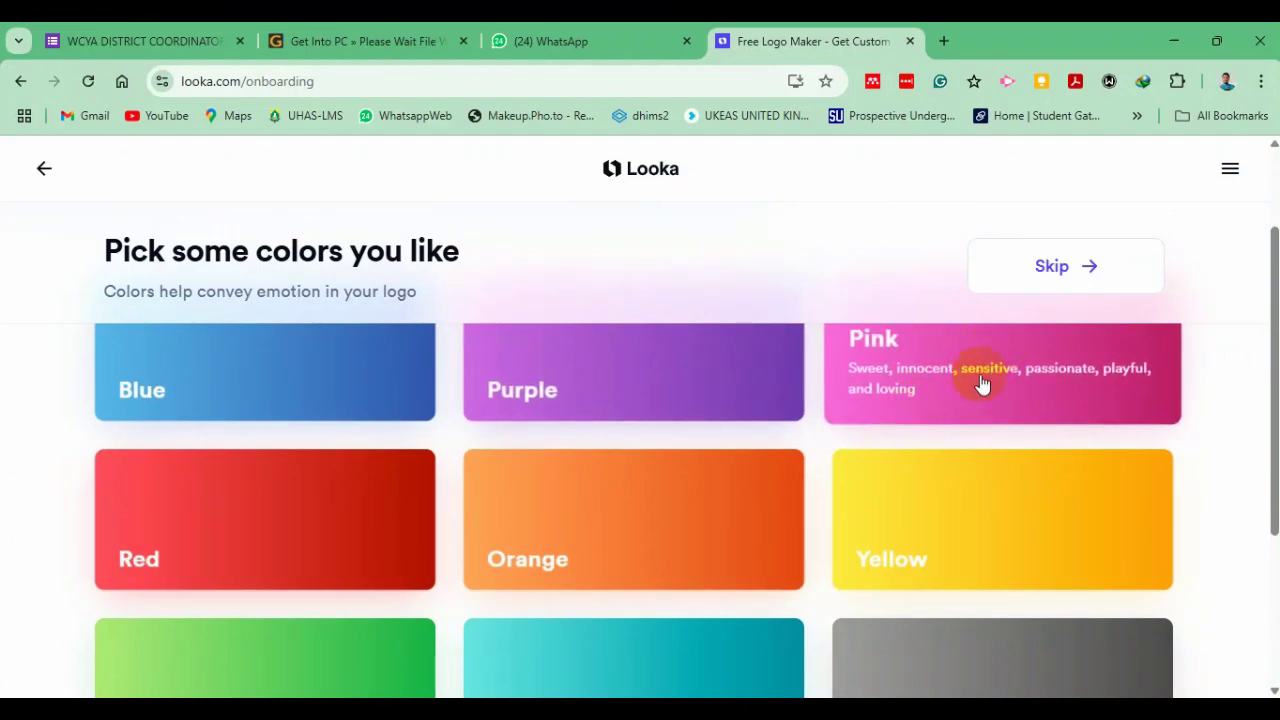
{"action": "left_click", "coordinate": [1030, 388]}
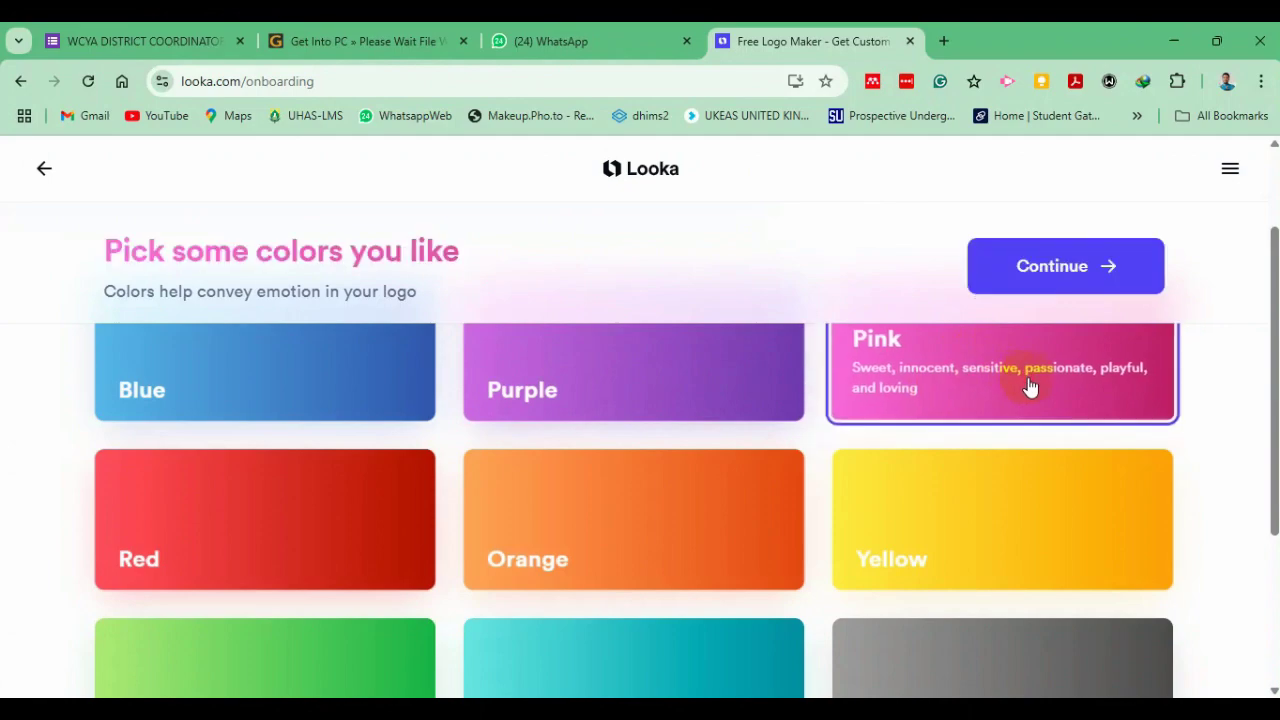
{"action": "left_click", "coordinate": [578, 398]}
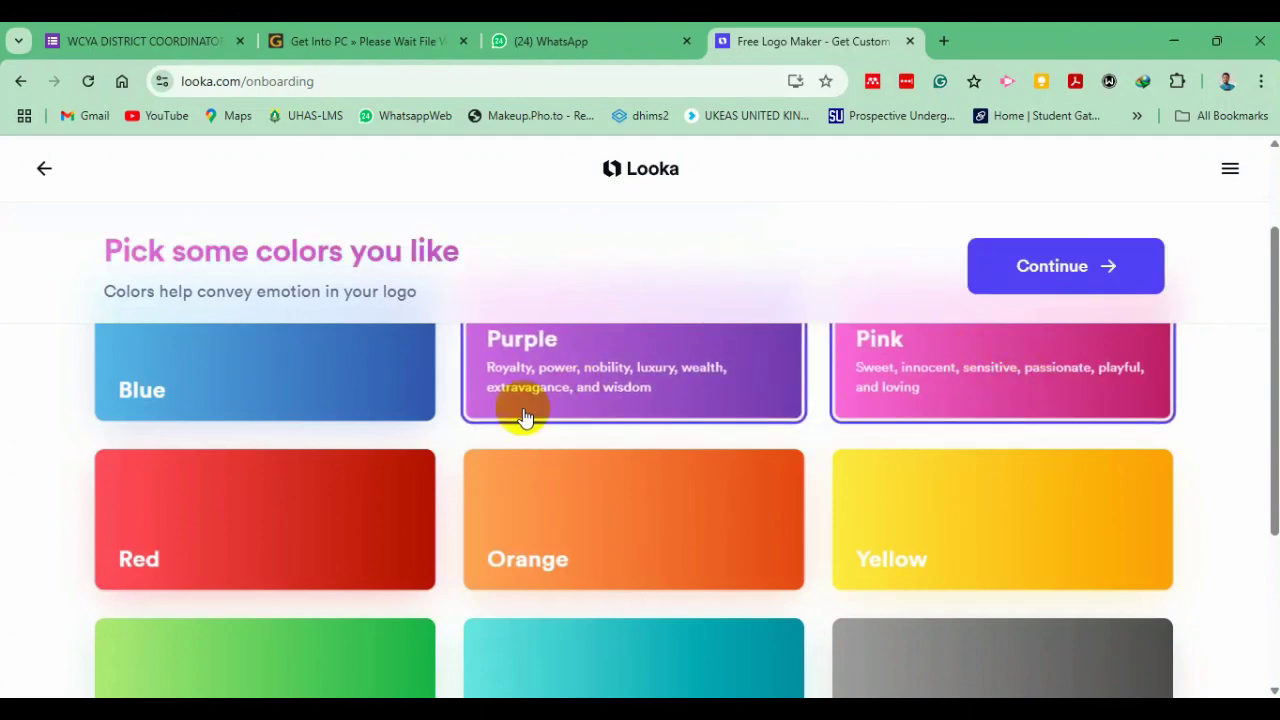
{"action": "left_click", "coordinate": [268, 541]}
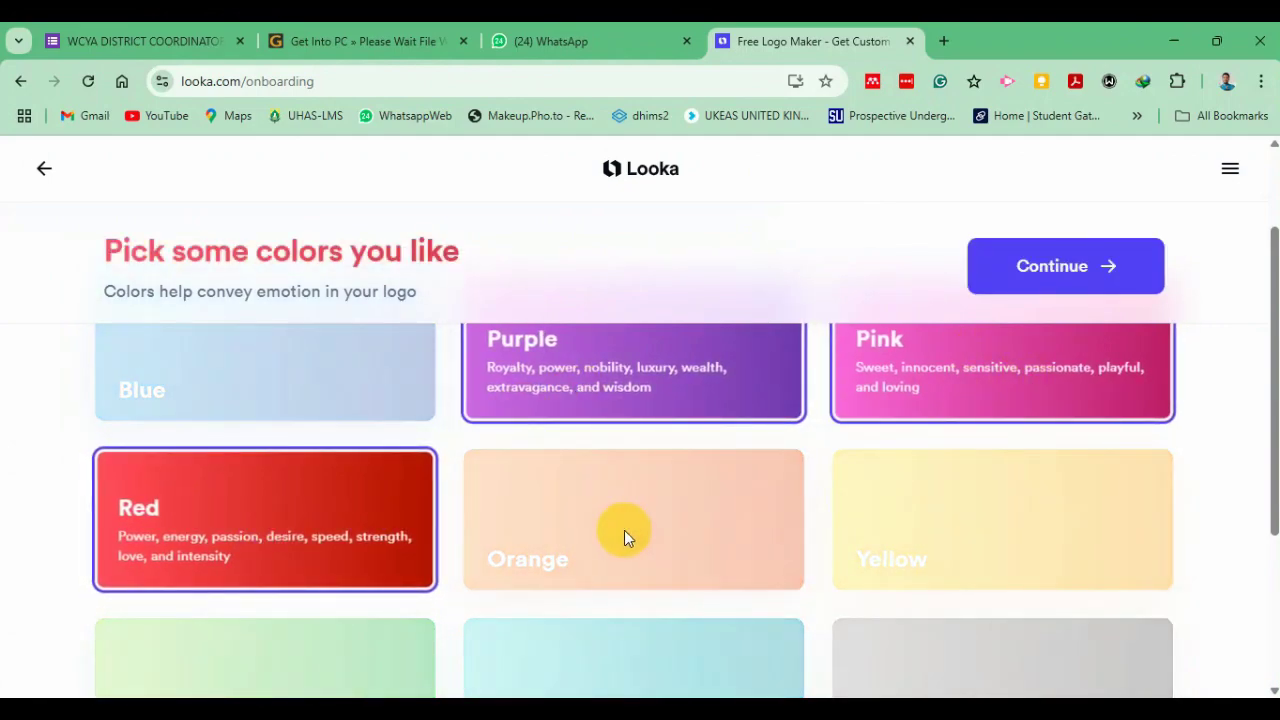
{"action": "left_click", "coordinate": [1058, 266]}
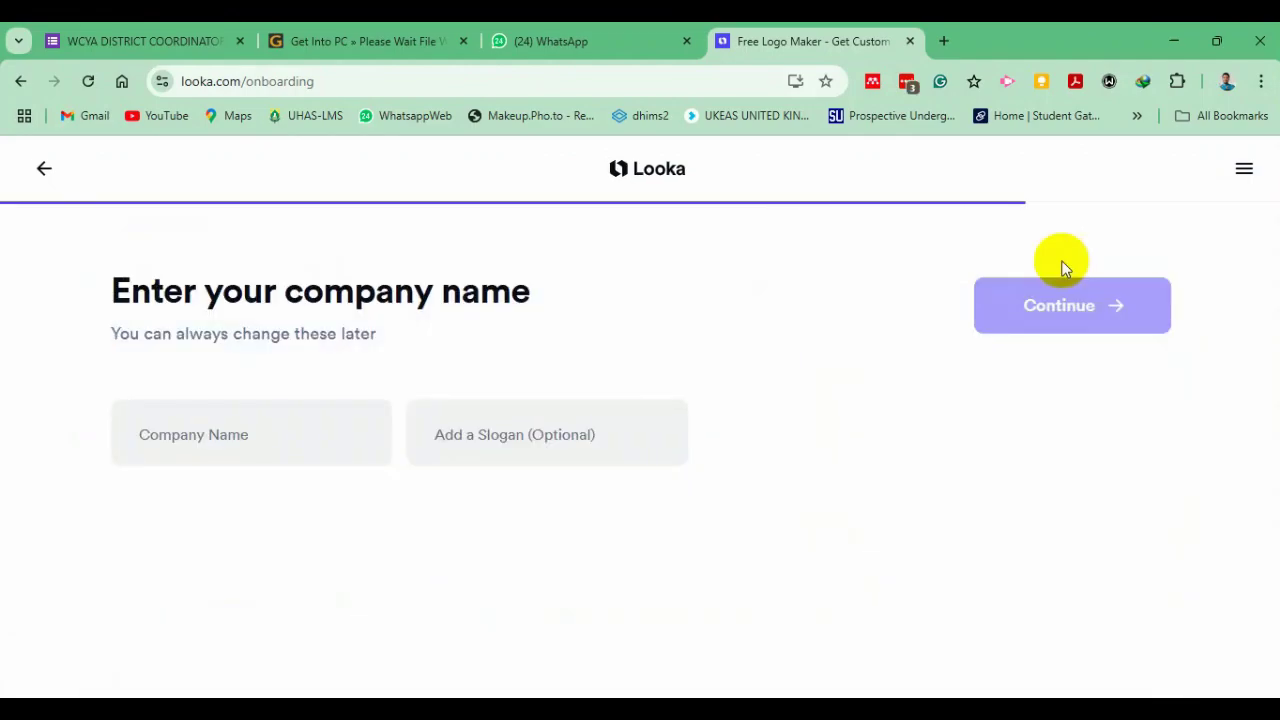
Enter the company name Women in Tech with the slogan Women Can and continue
{"action": "left_click", "coordinate": [251, 431]}
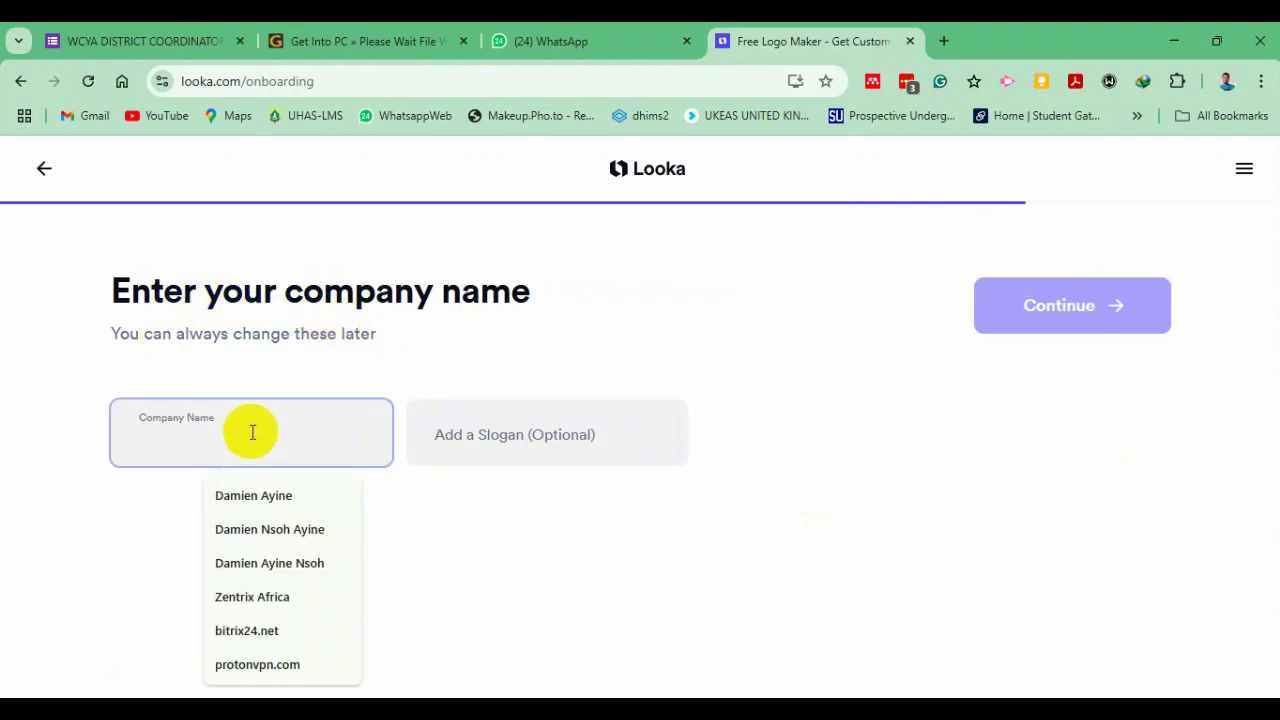
{"action": "type", "text": "Wome"}
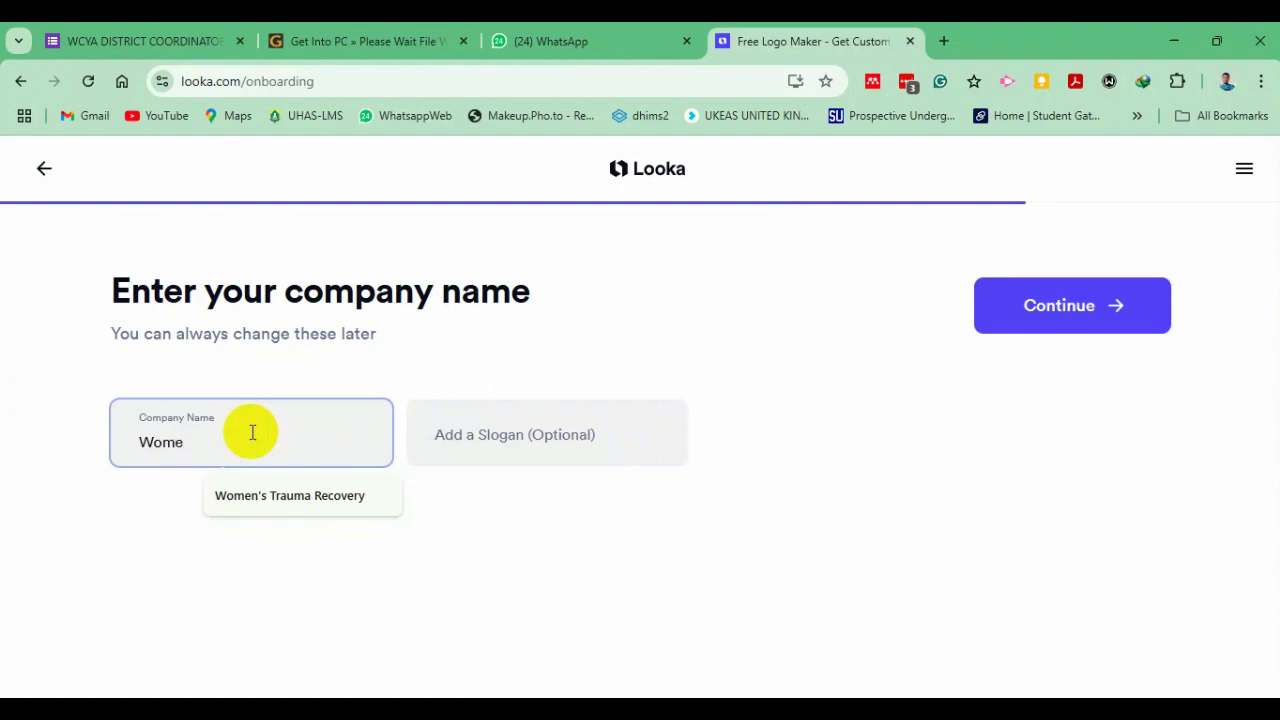
{"action": "type", "text": "n i"}
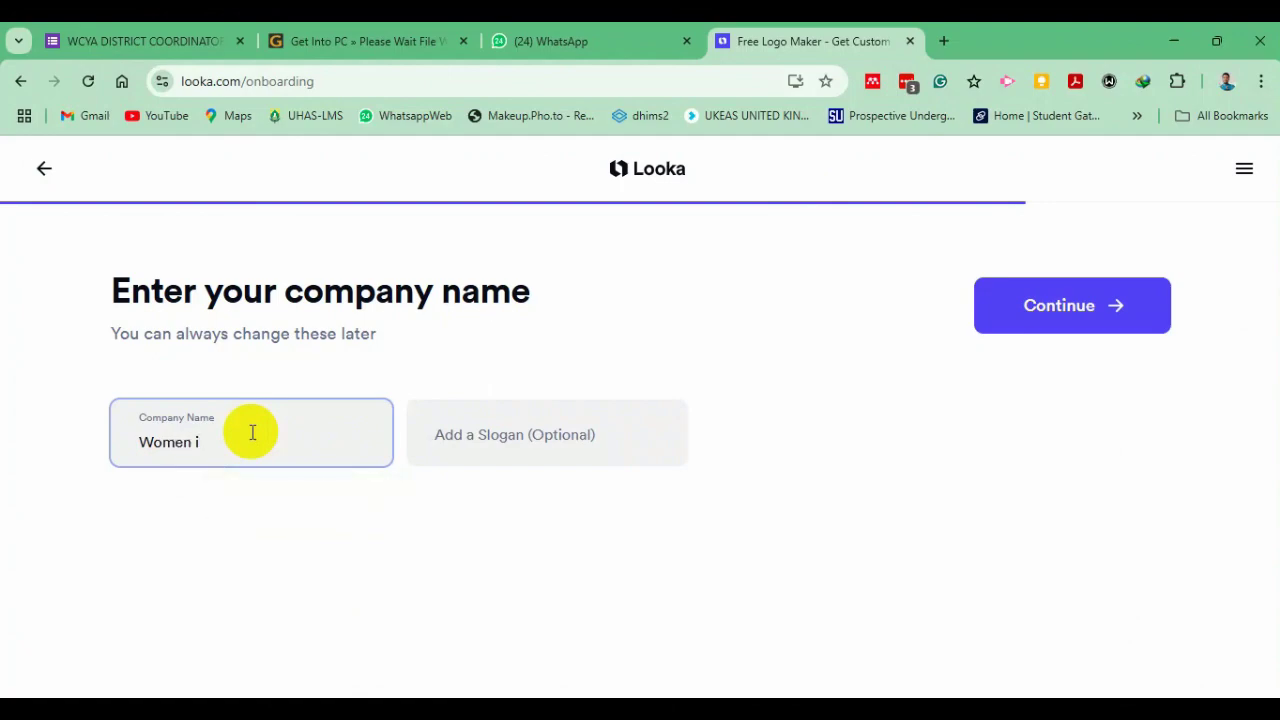
{"action": "type", "text": "n Tech"}
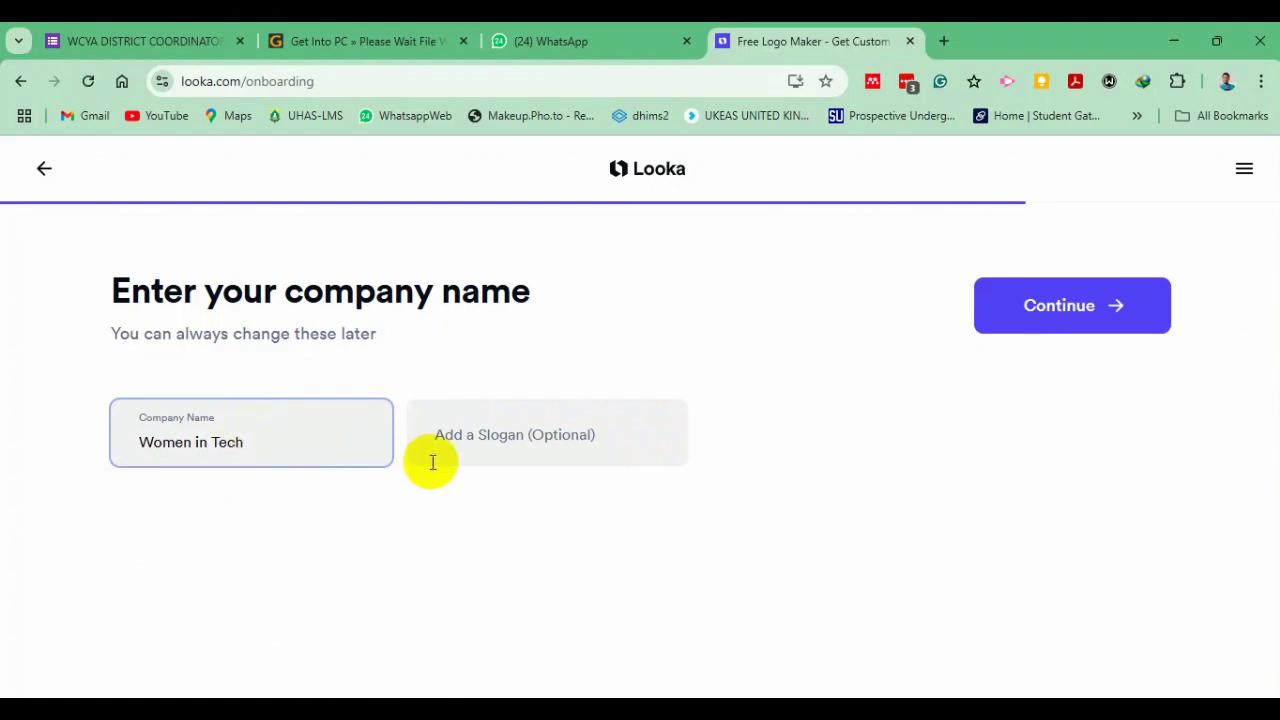
{"action": "left_click", "coordinate": [525, 450]}
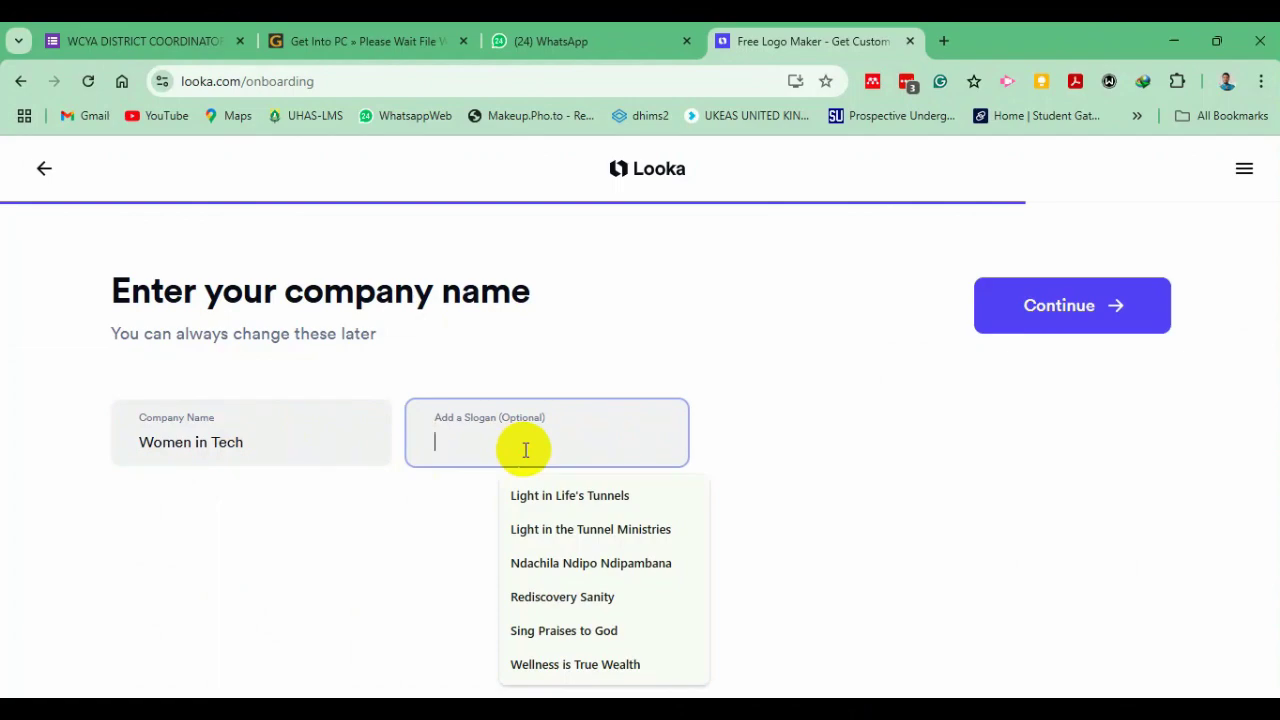
{"action": "type", "text": "men"}
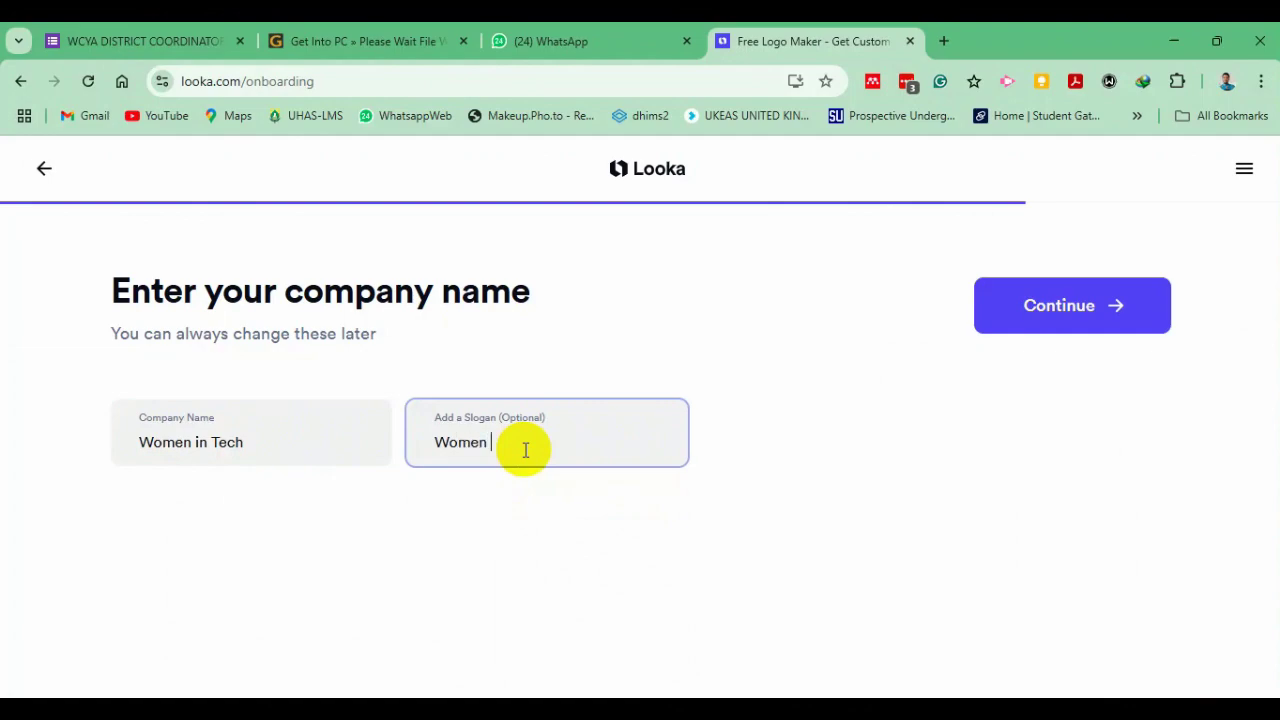
{"action": "type", "text": " Can"}
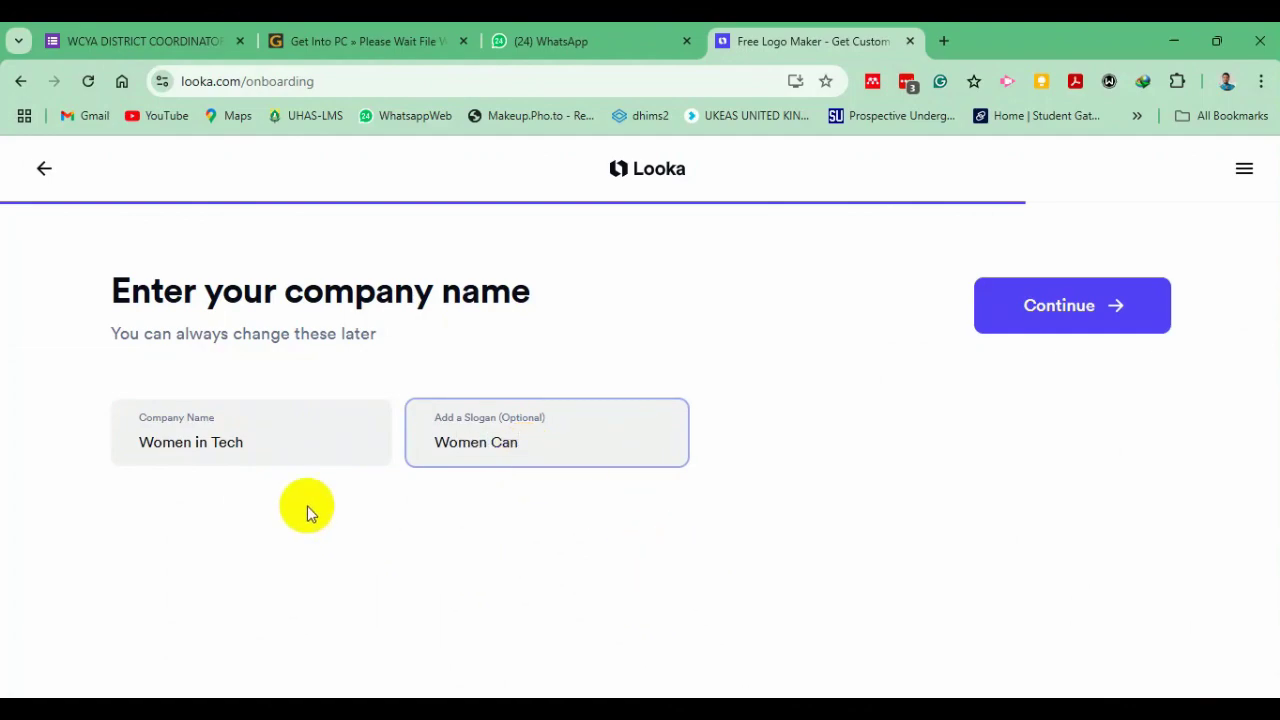
{"action": "left_click", "coordinate": [1077, 313]}
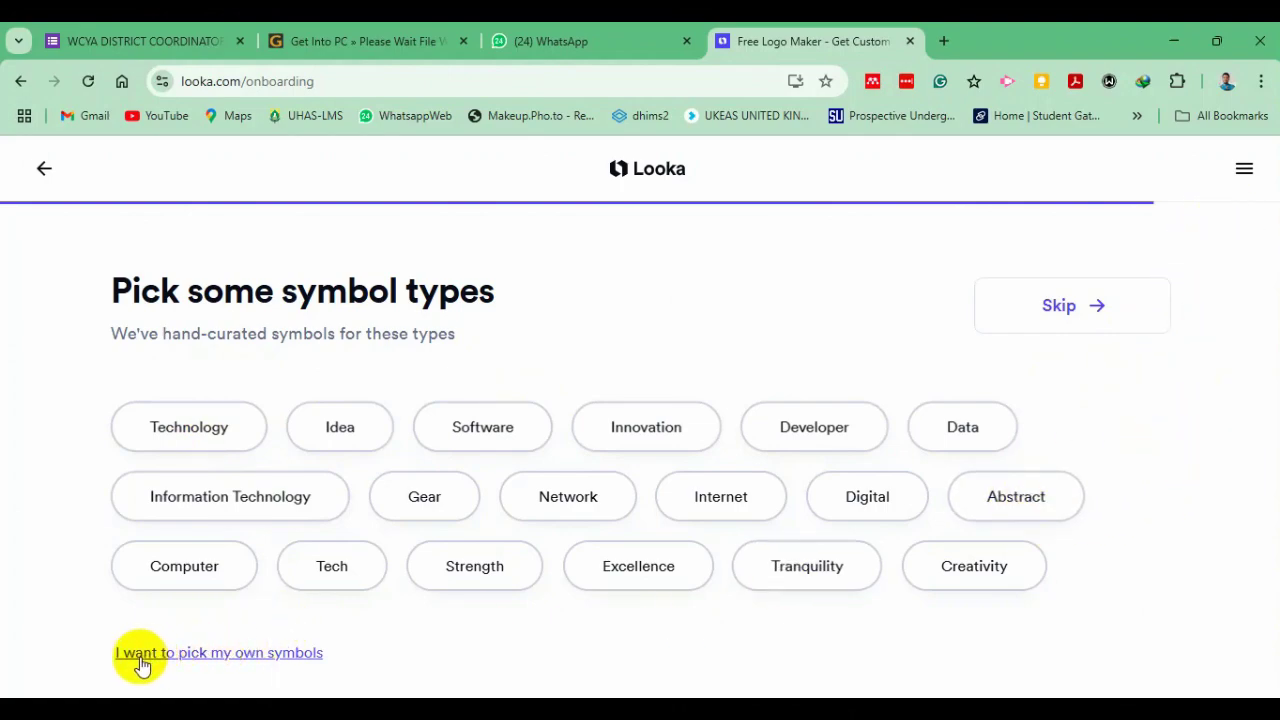
Choose to pick your own symbols and search the symbol library for computer girl
{"action": "left_click", "coordinate": [207, 654]}
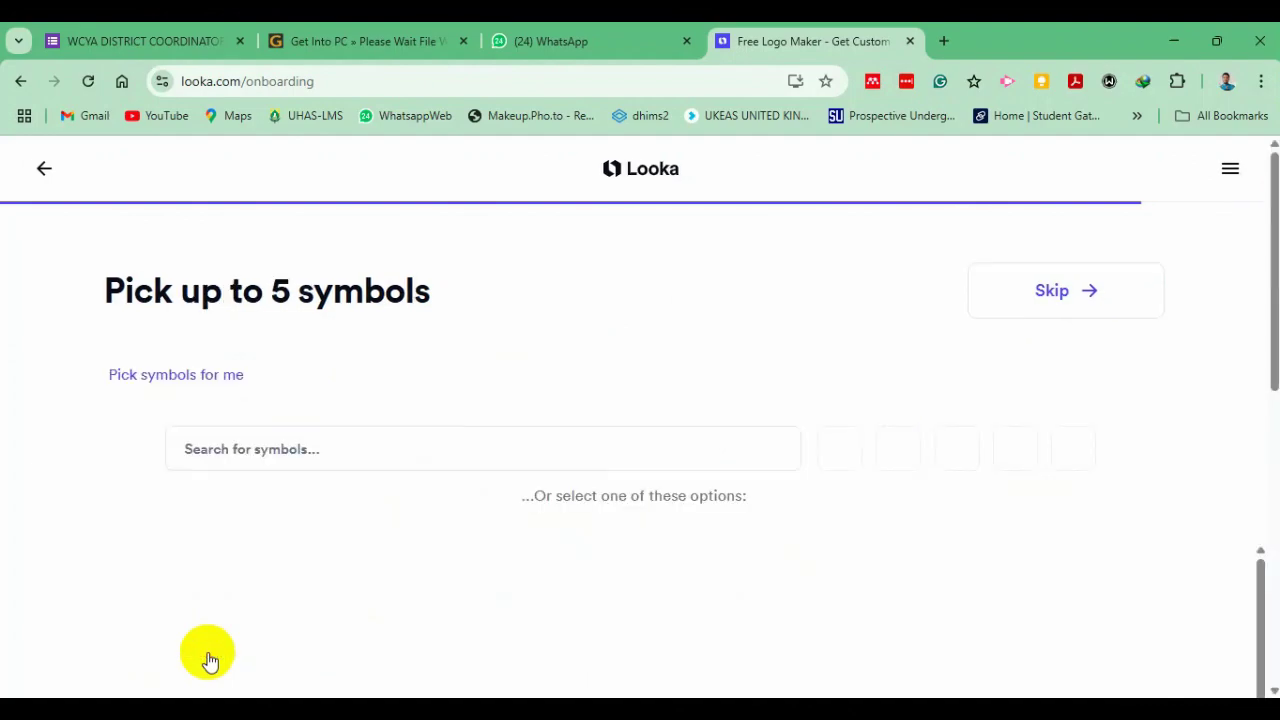
{"action": "left_click", "coordinate": [486, 449]}
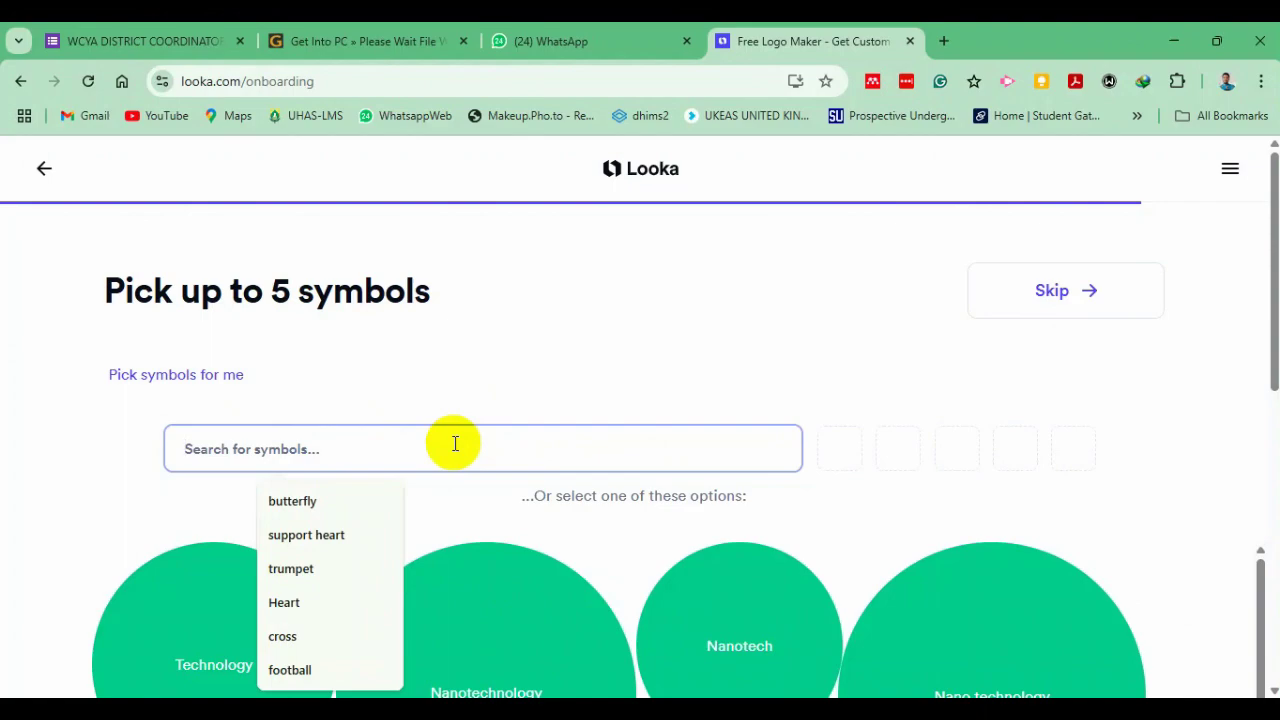
{"action": "type", "text": "compu"}
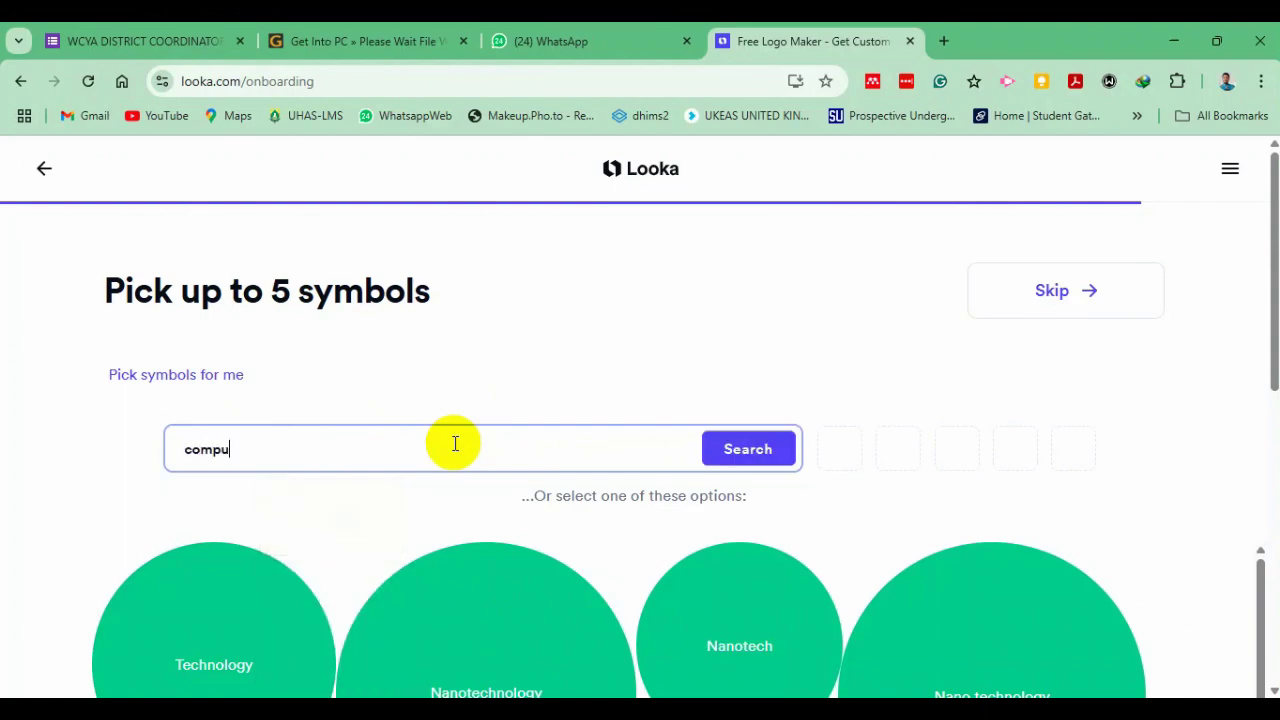
{"action": "type", "text": "ter girl"}
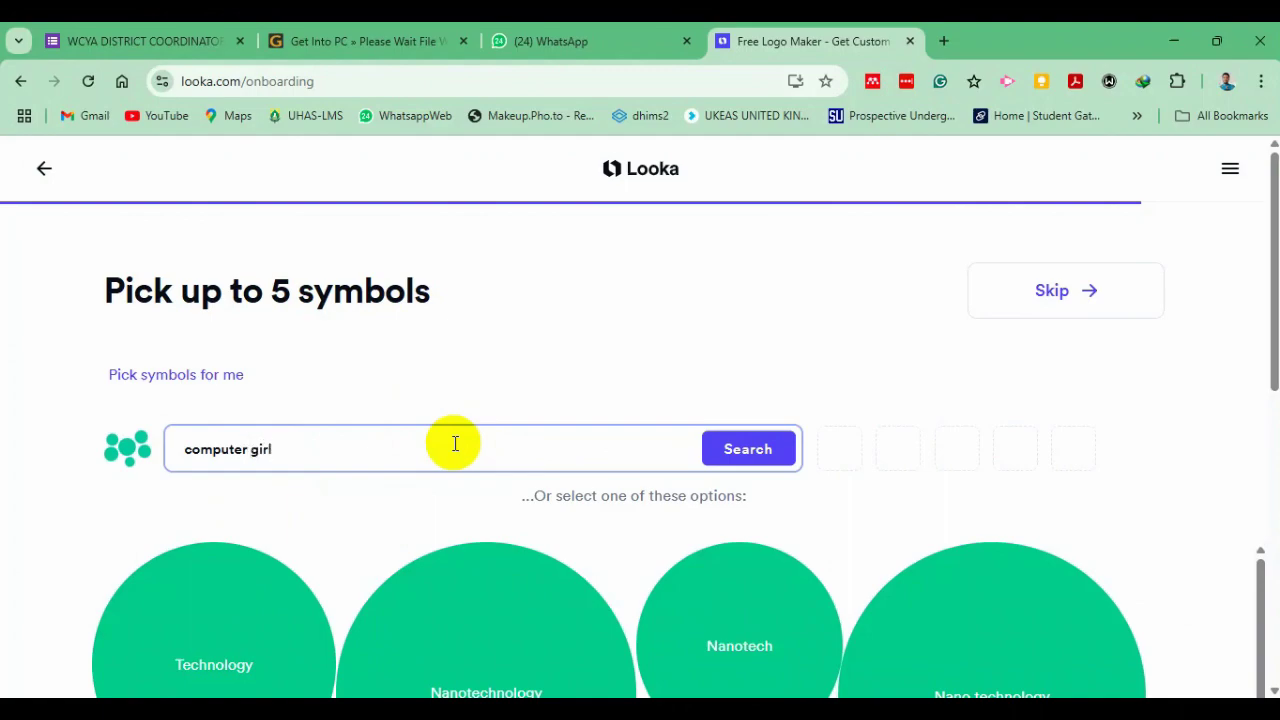
{"action": "left_click", "coordinate": [738, 450]}
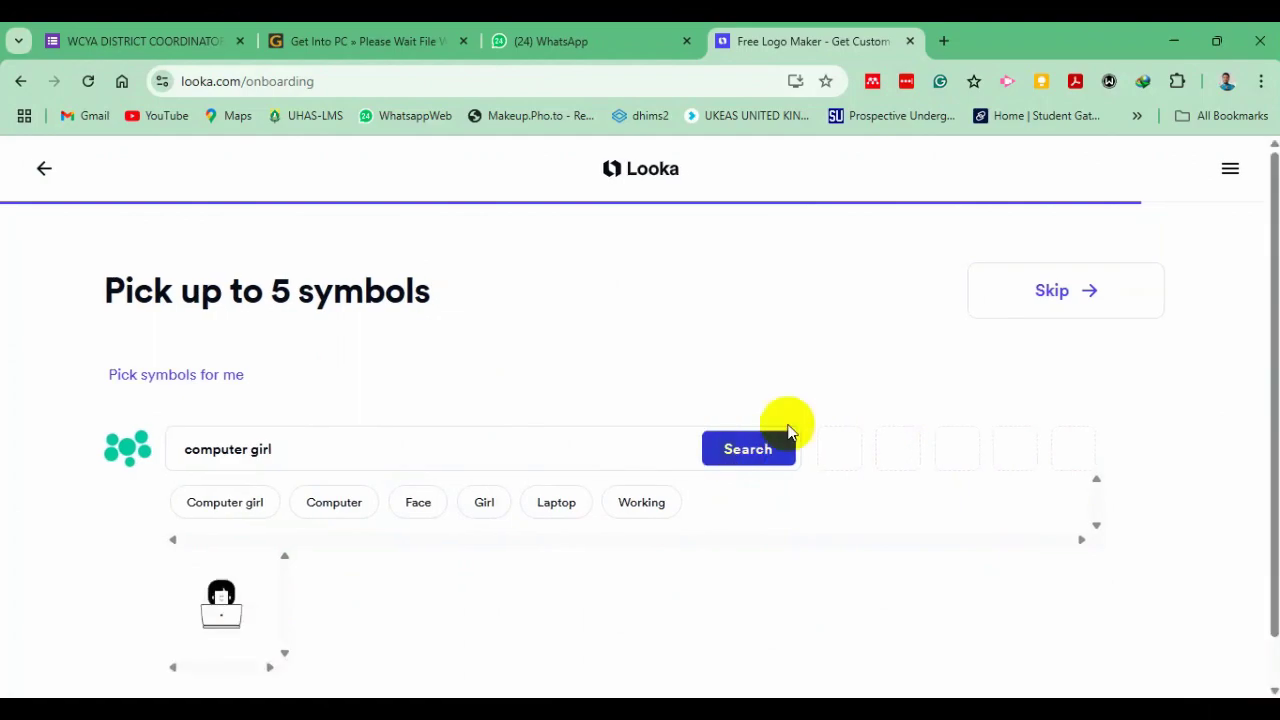
{"action": "left_click_drag", "start_coordinate": [1272, 252], "coordinate": [1268, 371]}
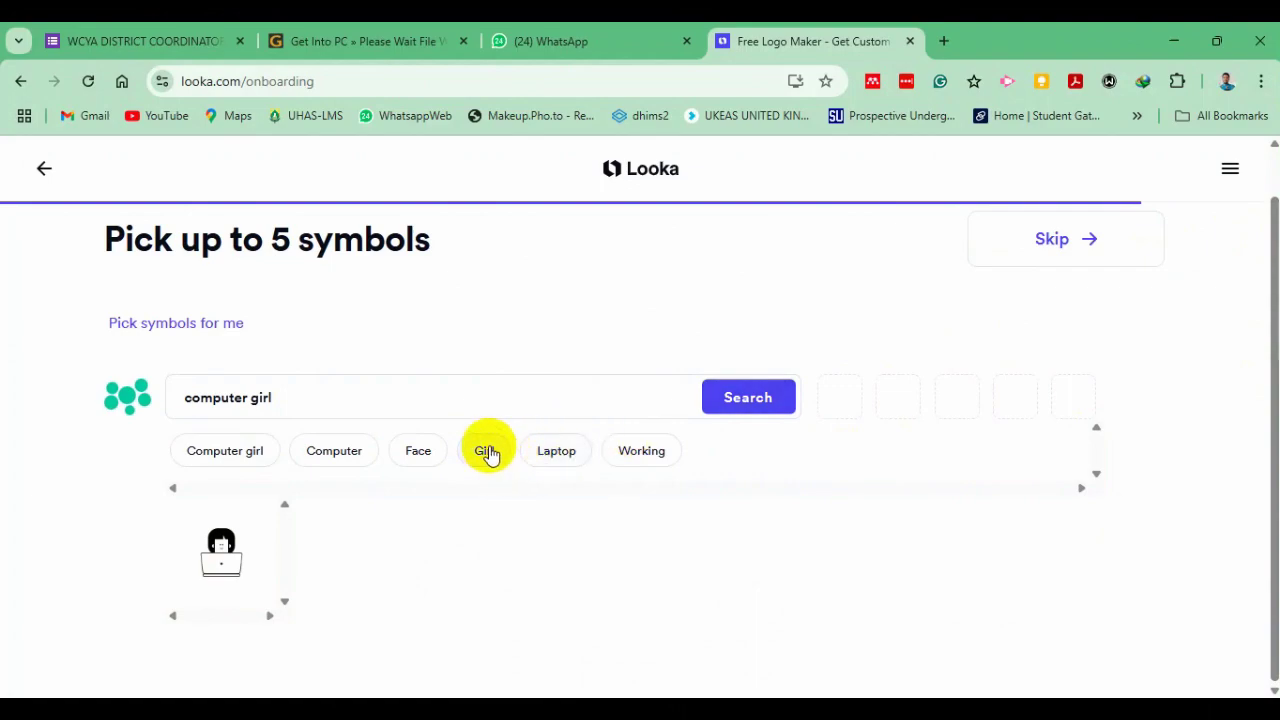
Check the suggested Laptop symbols and replace the symbol search with women tech
{"action": "left_click", "coordinate": [561, 456]}
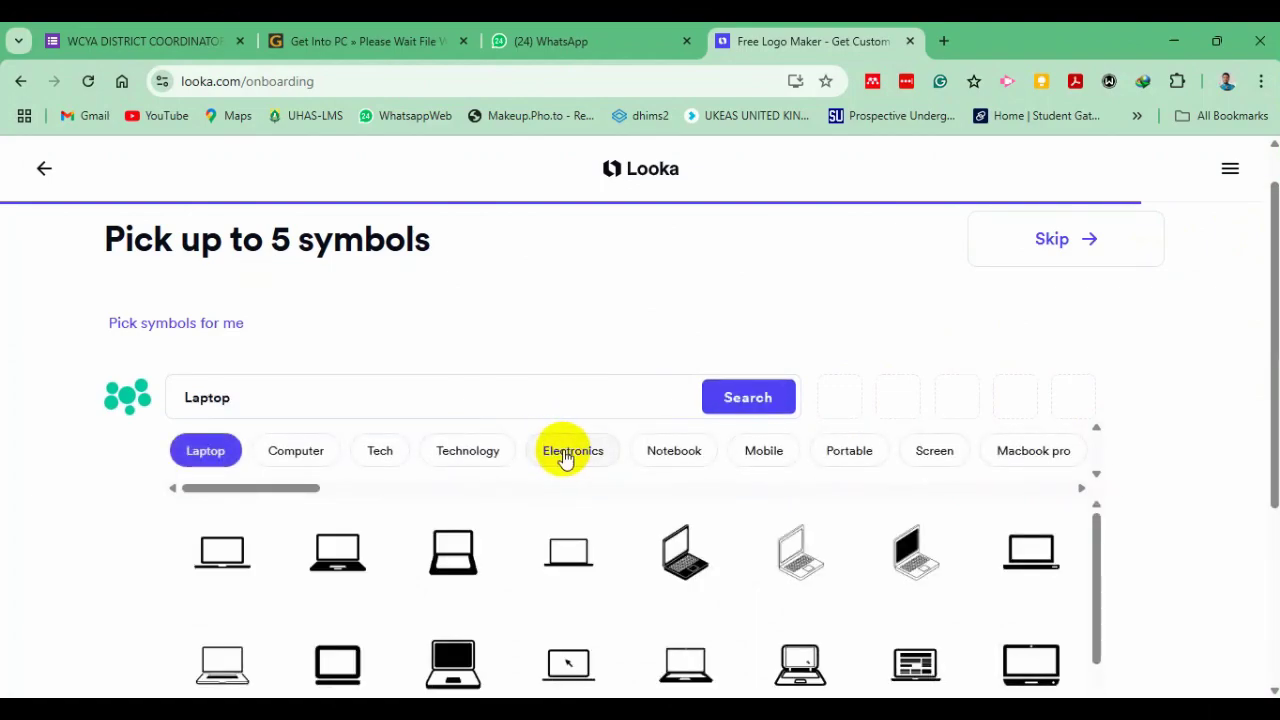
{"action": "left_click", "coordinate": [354, 387]}
{"action": "key", "text": "BackSpace"}
{"action": "key", "text": "BackSpace"}
{"action": "key", "text": "BackSpace"}
{"action": "key", "text": "BackSpace"}
{"action": "key", "text": "BackSpace"}
{"action": "key", "text": "BackSpace"}
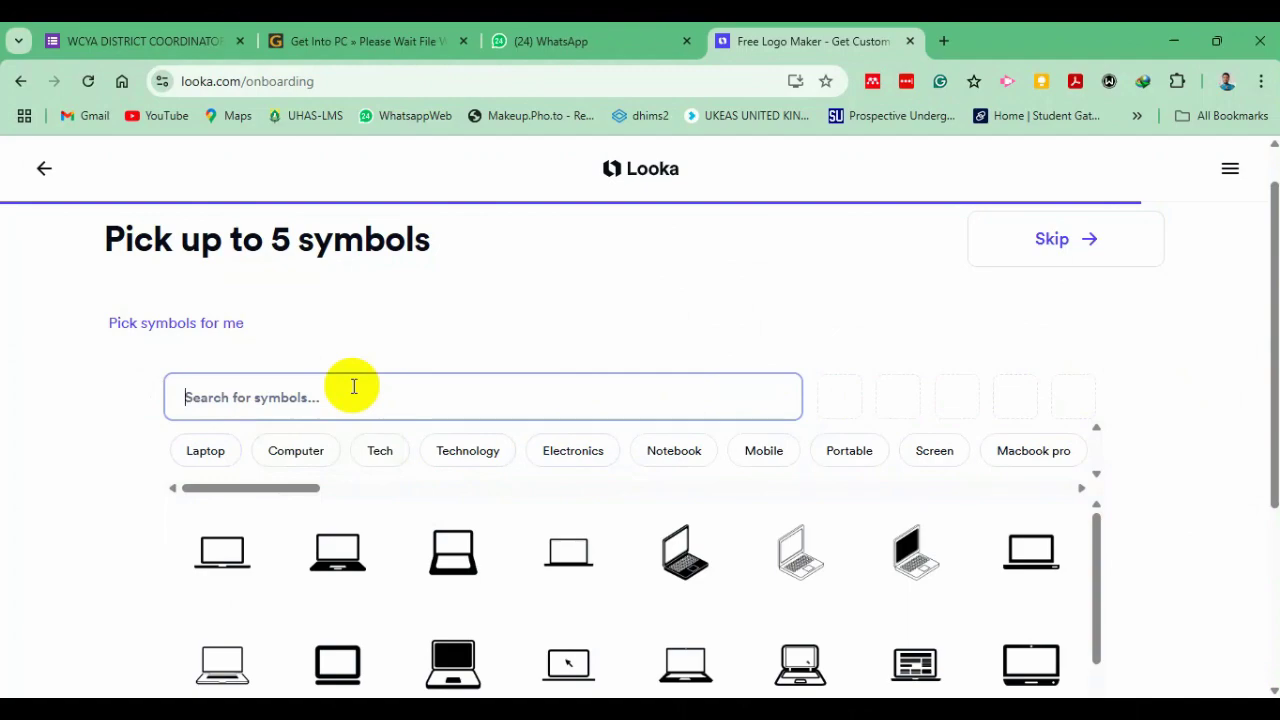
{"action": "type", "text": "women tech"}
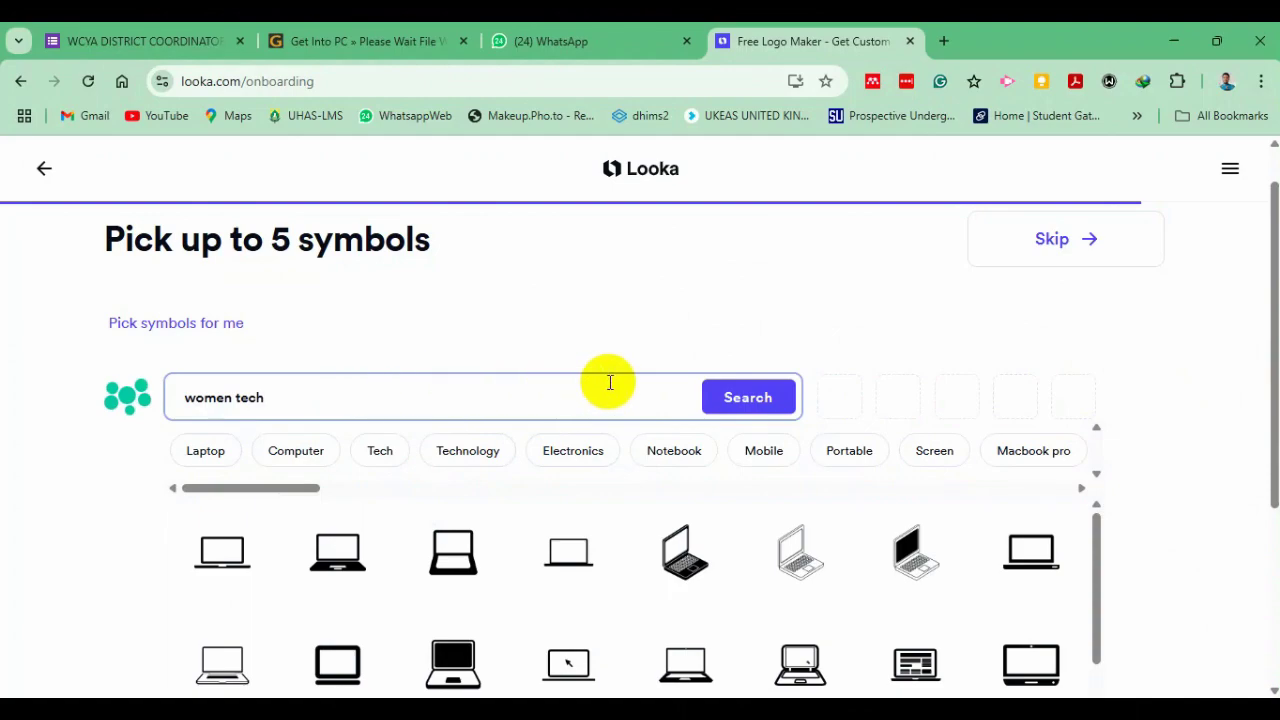
{"action": "left_click", "coordinate": [755, 398]}
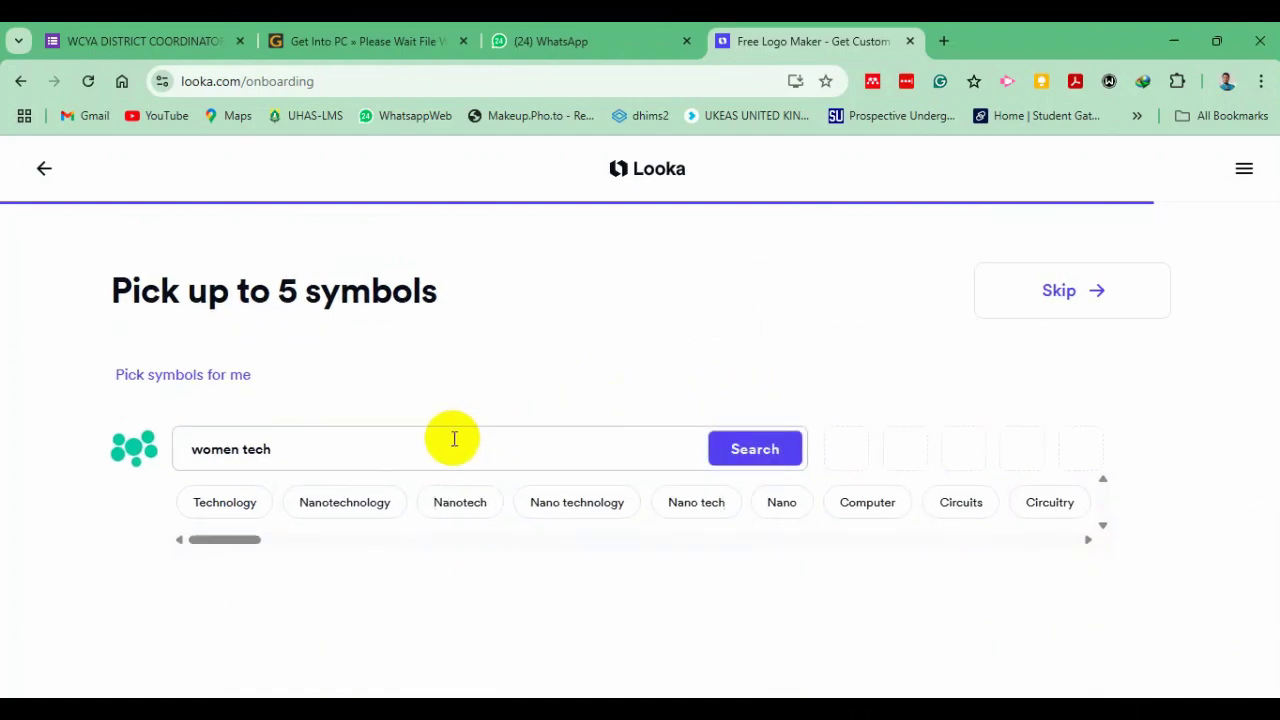
Clear the women tech search and search the symbol library for Technology instead
{"action": "left_click", "coordinate": [374, 460]}
{"action": "key", "text": "BackSpace"}
{"action": "key", "text": "BackSpace"}
{"action": "key", "text": "BackSpace"}
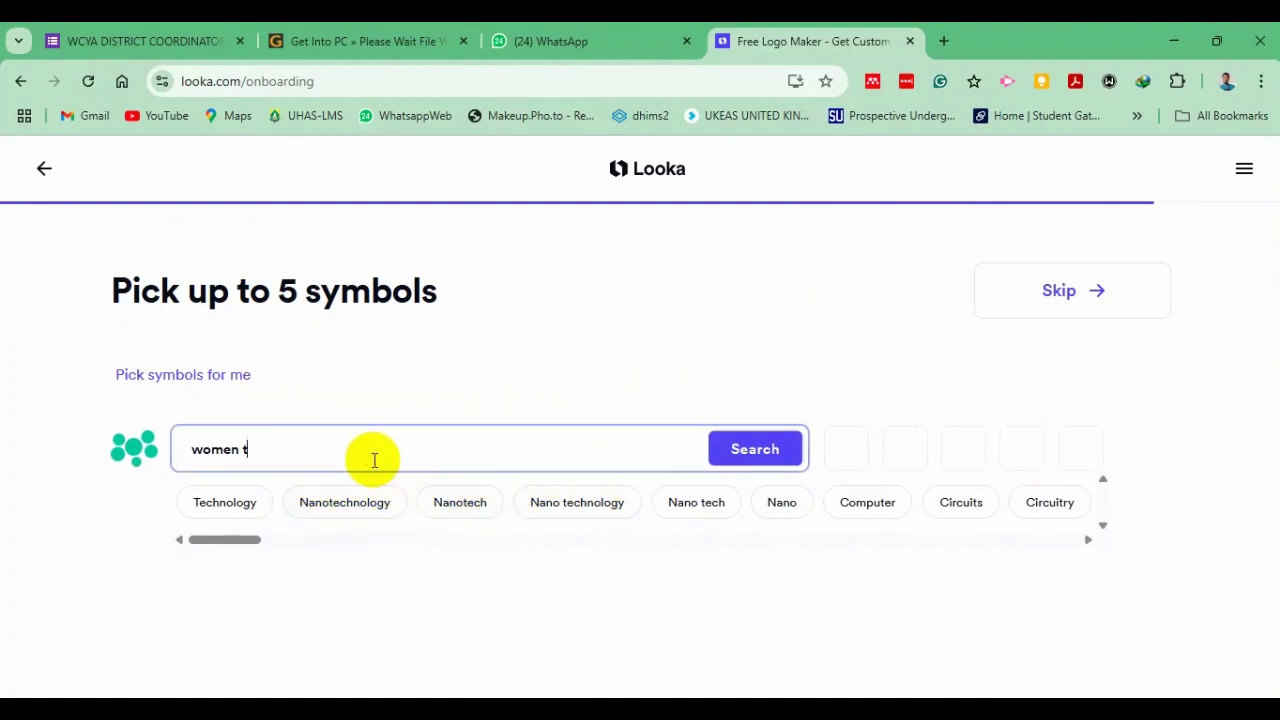
{"action": "key", "text": "BackSpace"}
{"action": "key", "text": "BackSpace"}
{"action": "key", "text": "BackSpace"}
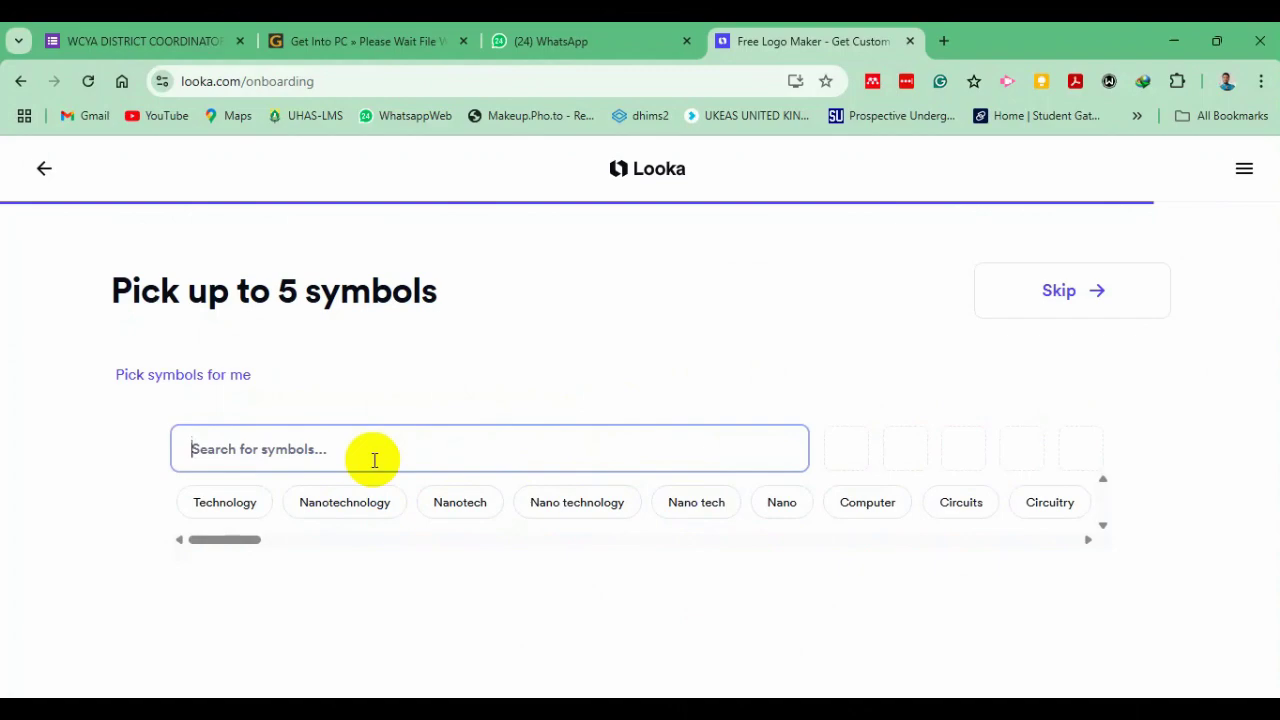
{"action": "type", "text": "lapt"}
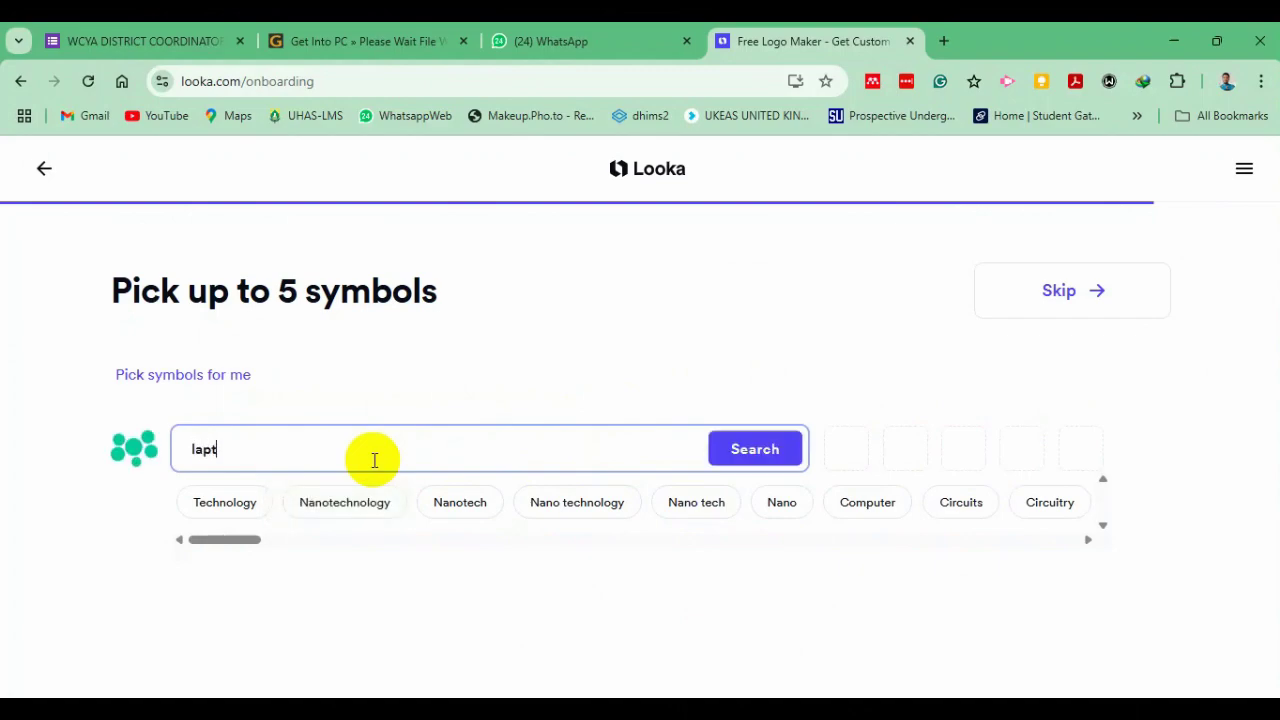
{"action": "key", "text": "BackSpace"}
{"action": "key", "text": "BackSpace"}
{"action": "type", "text": "techno"}
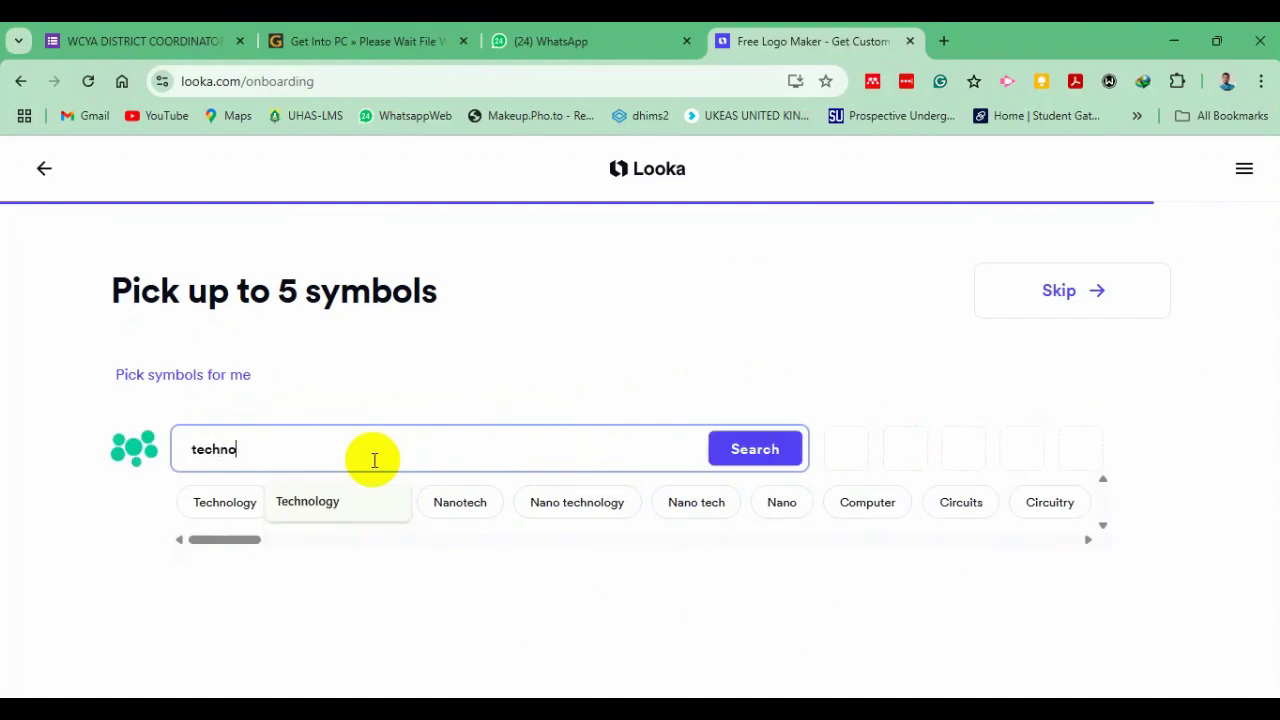
{"action": "left_click", "coordinate": [307, 501]}
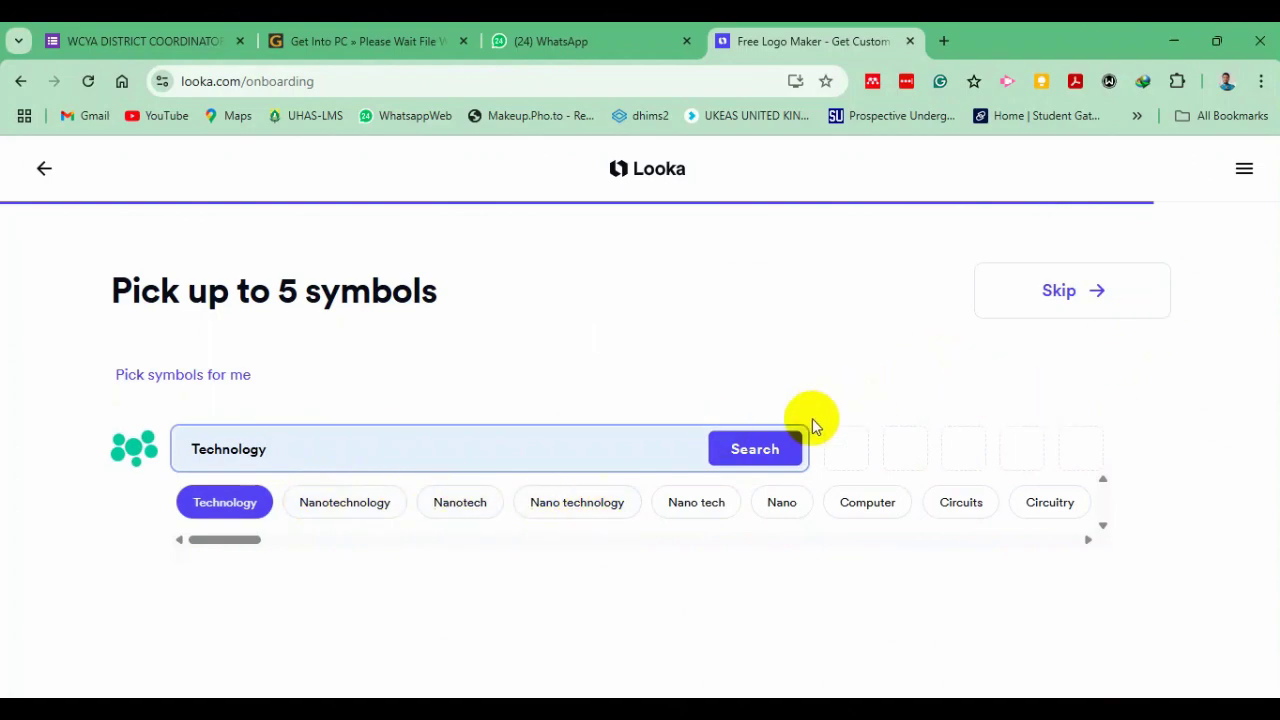
{"action": "left_click", "coordinate": [775, 447]}
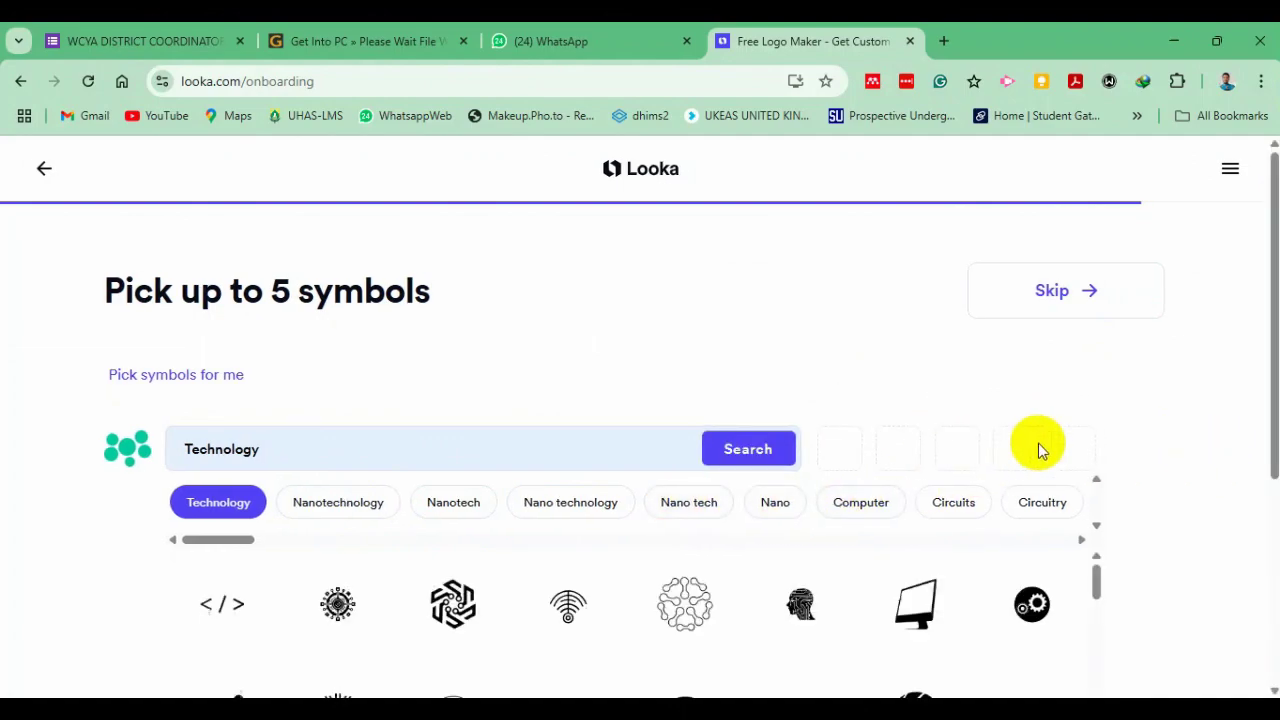
Look over the Technology symbols and switch to the related Computer symbols
{"action": "scroll", "coordinate": [1265, 380], "scroll_direction": "down", "scroll_amount": 3}
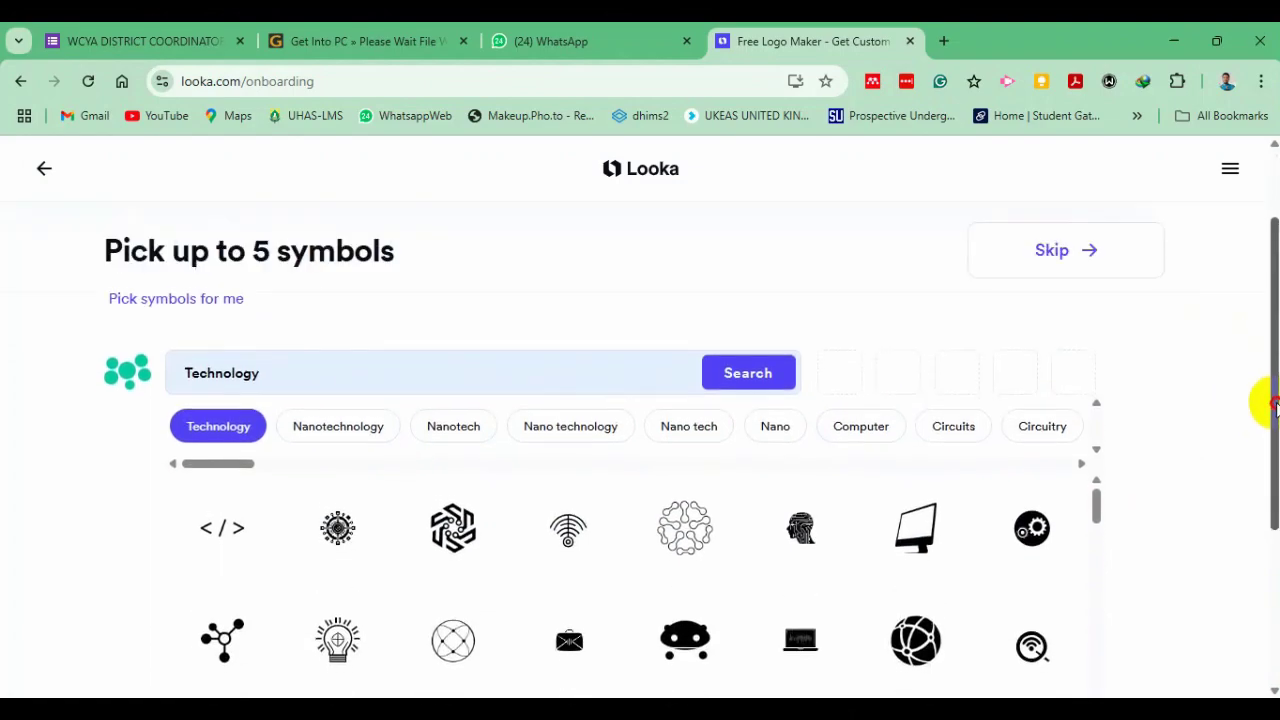
{"action": "scroll", "coordinate": [640, 450], "scroll_direction": "down", "scroll_amount": 2}
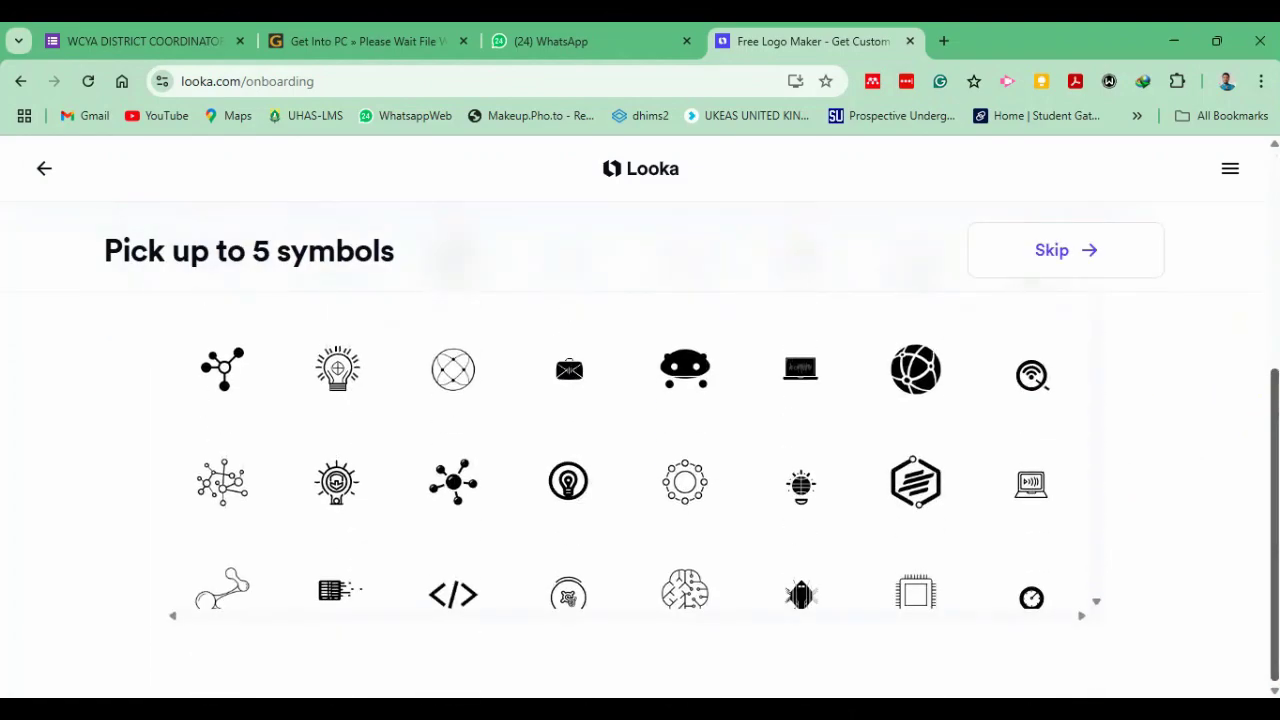
{"action": "scroll", "coordinate": [1268, 500], "scroll_direction": "up", "scroll_amount": 3}
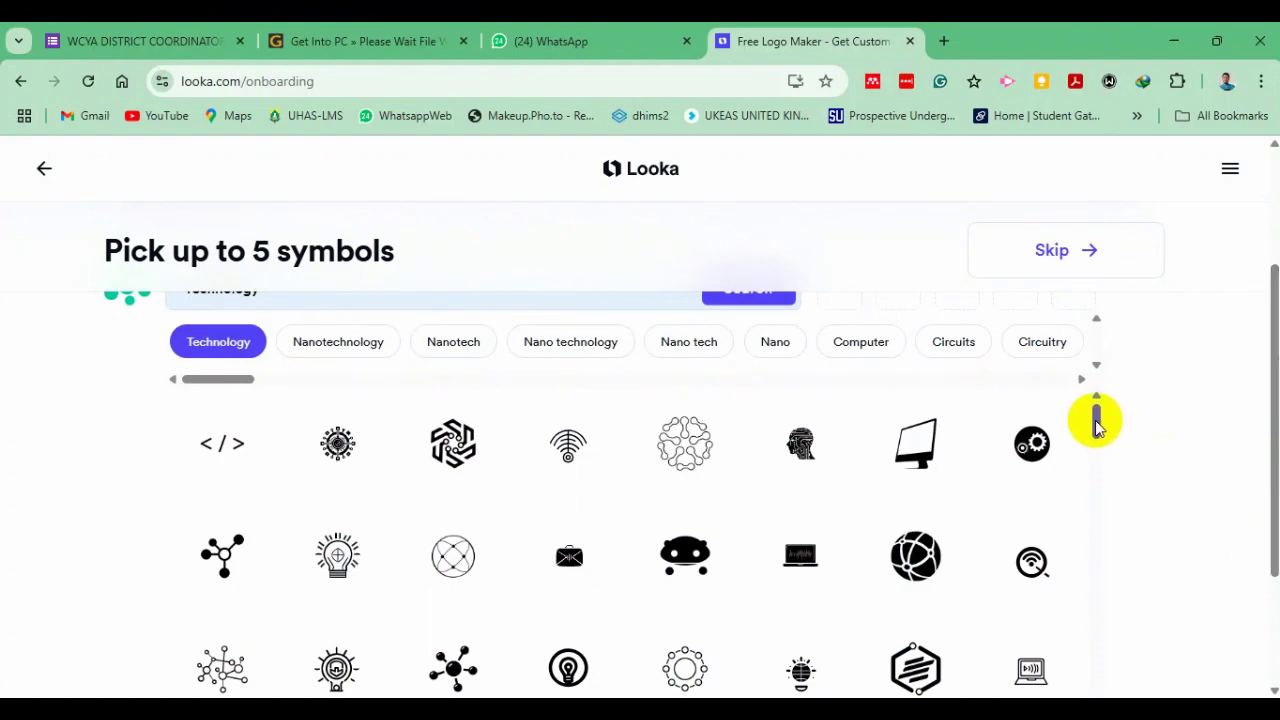
{"action": "left_click_drag", "start_coordinate": [1094, 420], "coordinate": [1069, 414]}
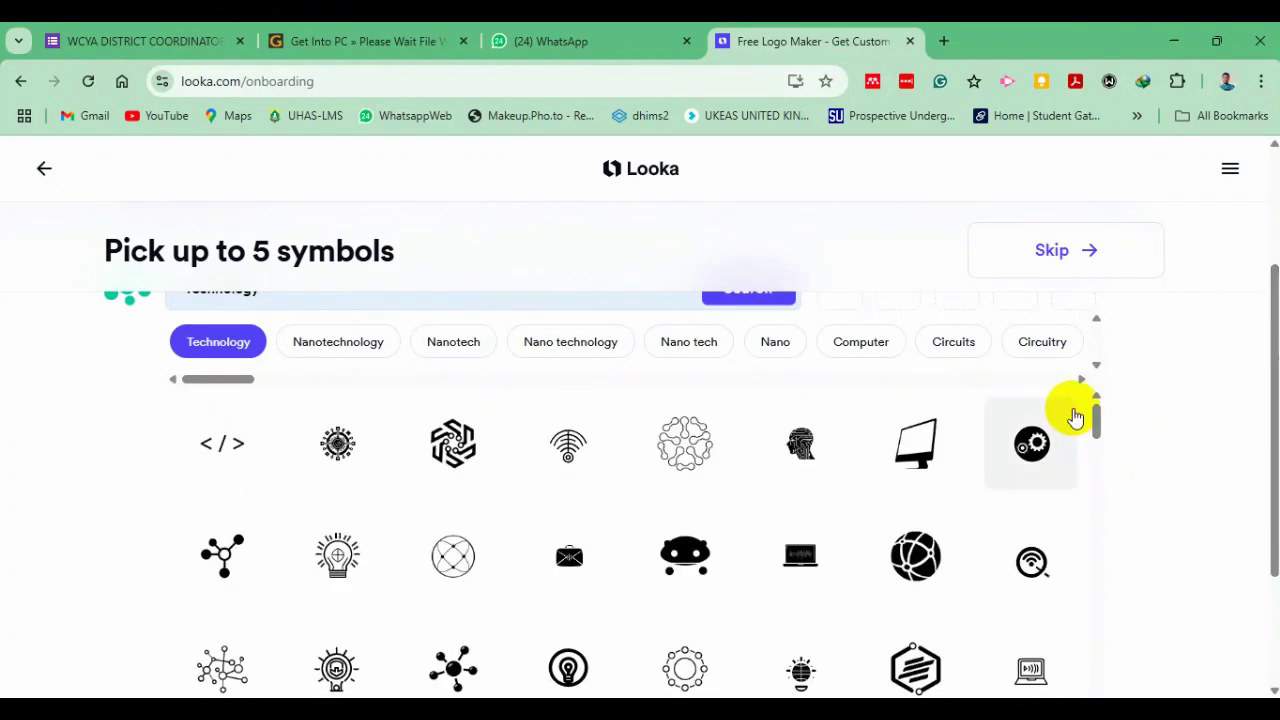
{"action": "left_click", "coordinate": [857, 343]}
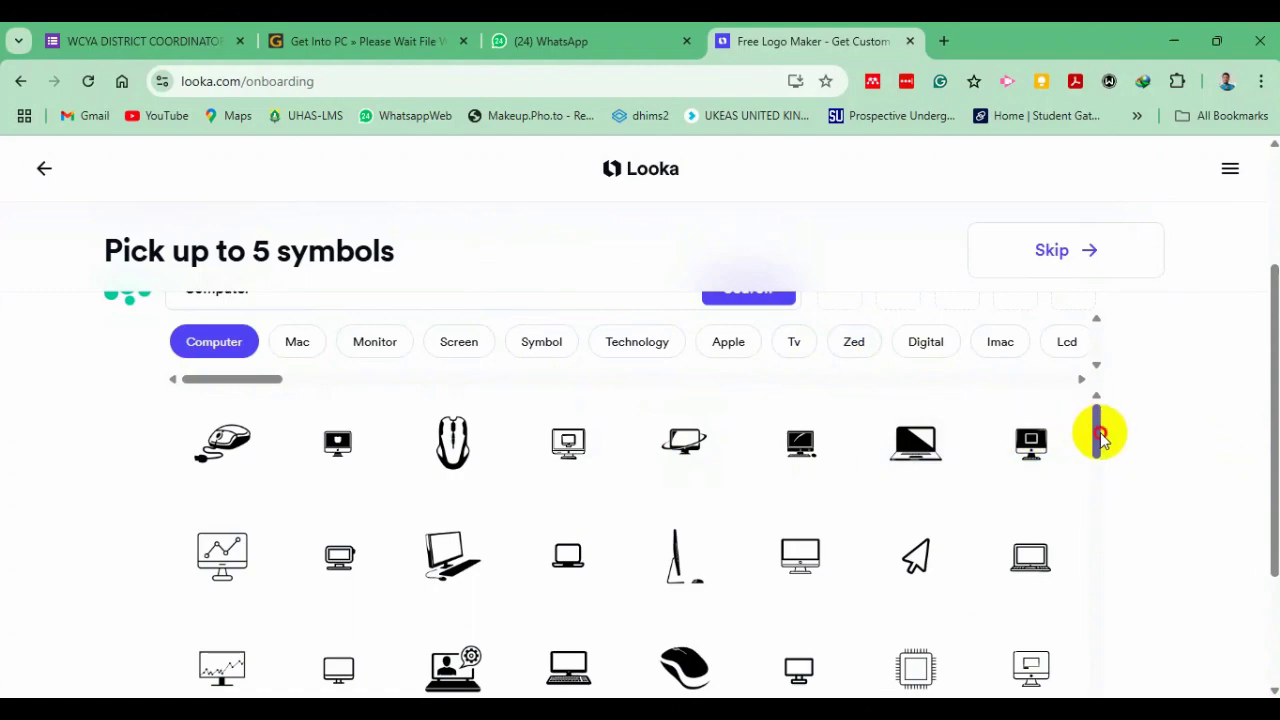
Pick the circuit square, desktop monitor with mouse, person at a laptop, and monitor with power and Wi-Fi signs as symbols
{"action": "left_click_drag", "start_coordinate": [1100, 437], "coordinate": [1102, 470]}
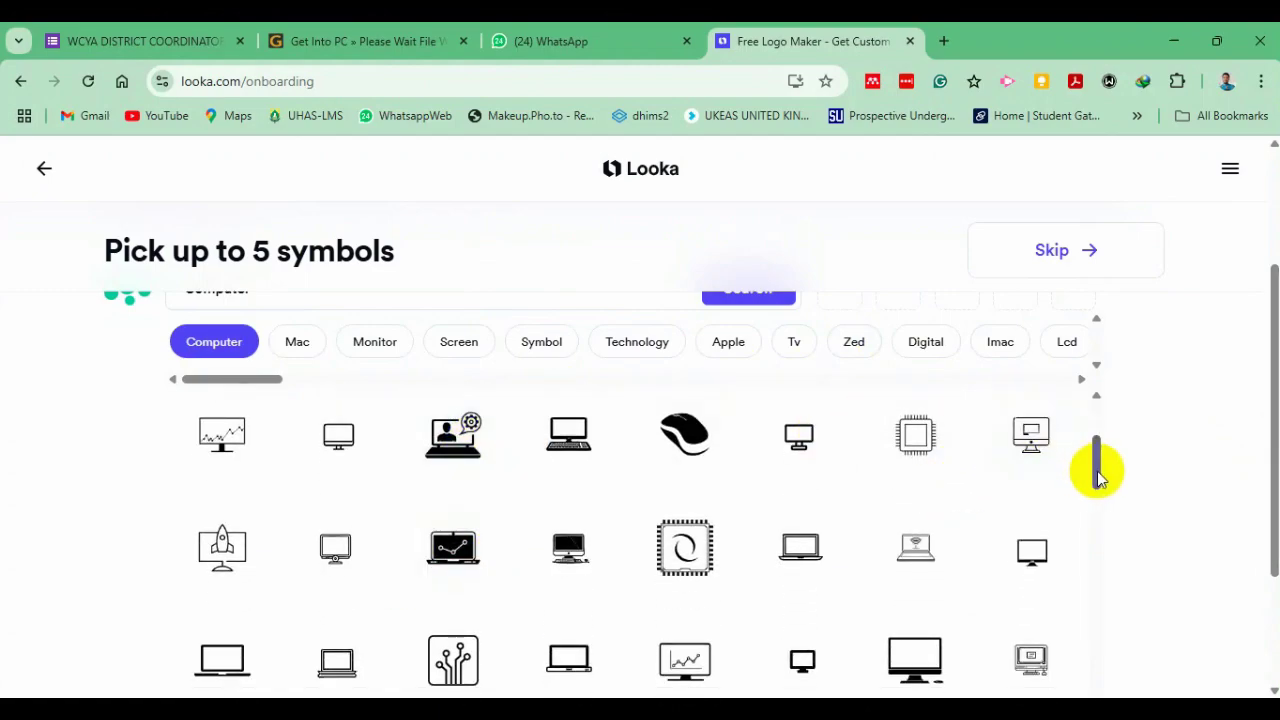
{"action": "left_click_drag", "start_coordinate": [1097, 476], "coordinate": [1095, 494]}
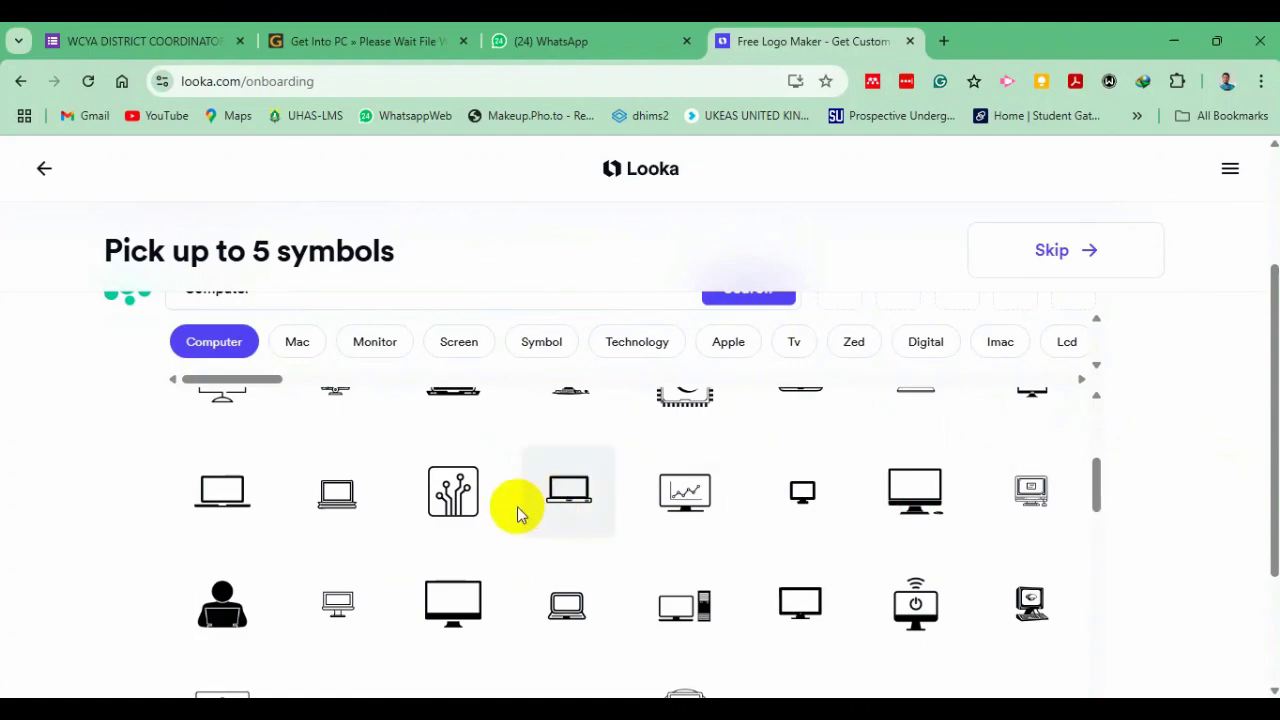
{"action": "left_click", "coordinate": [440, 500]}
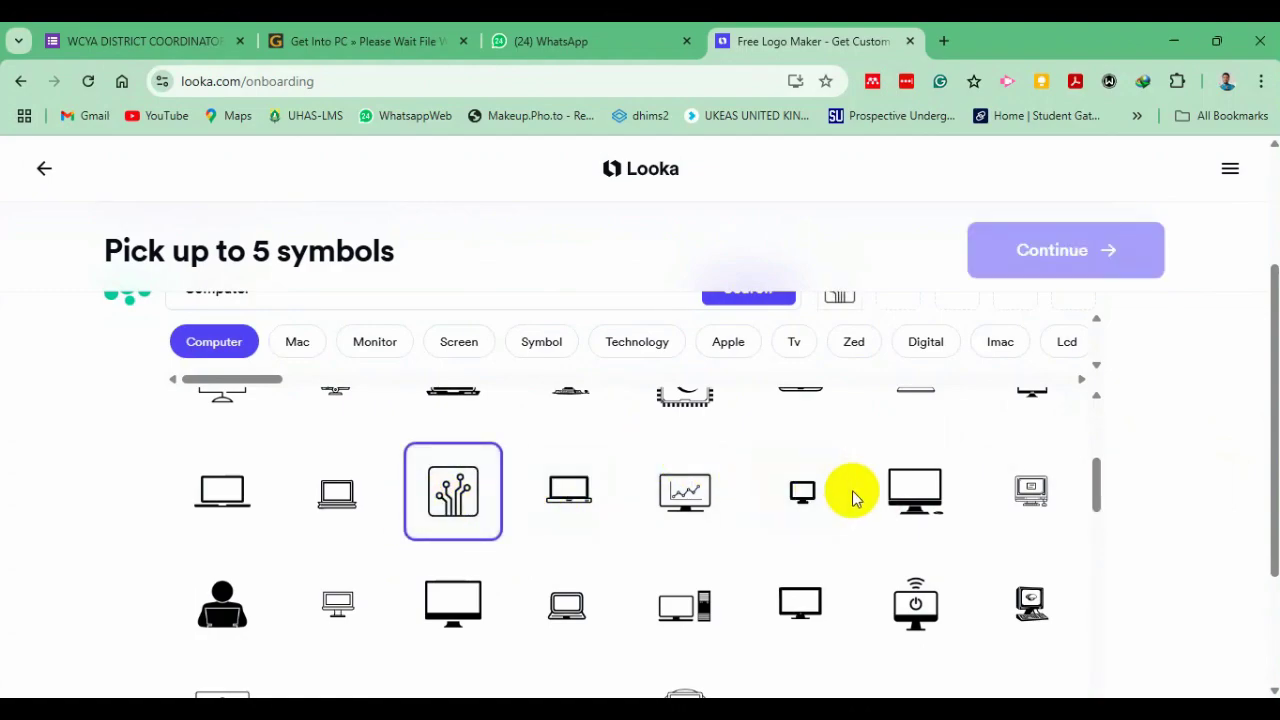
{"action": "left_click", "coordinate": [893, 490]}
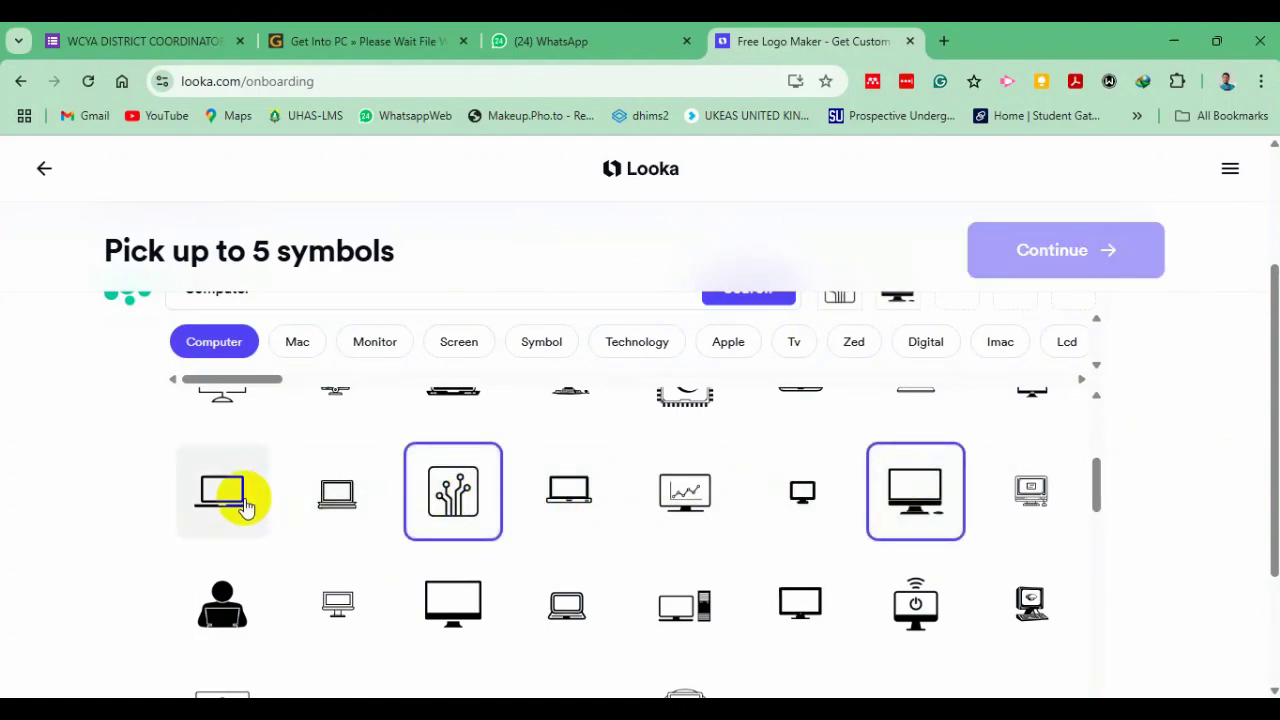
{"action": "left_click", "coordinate": [236, 602]}
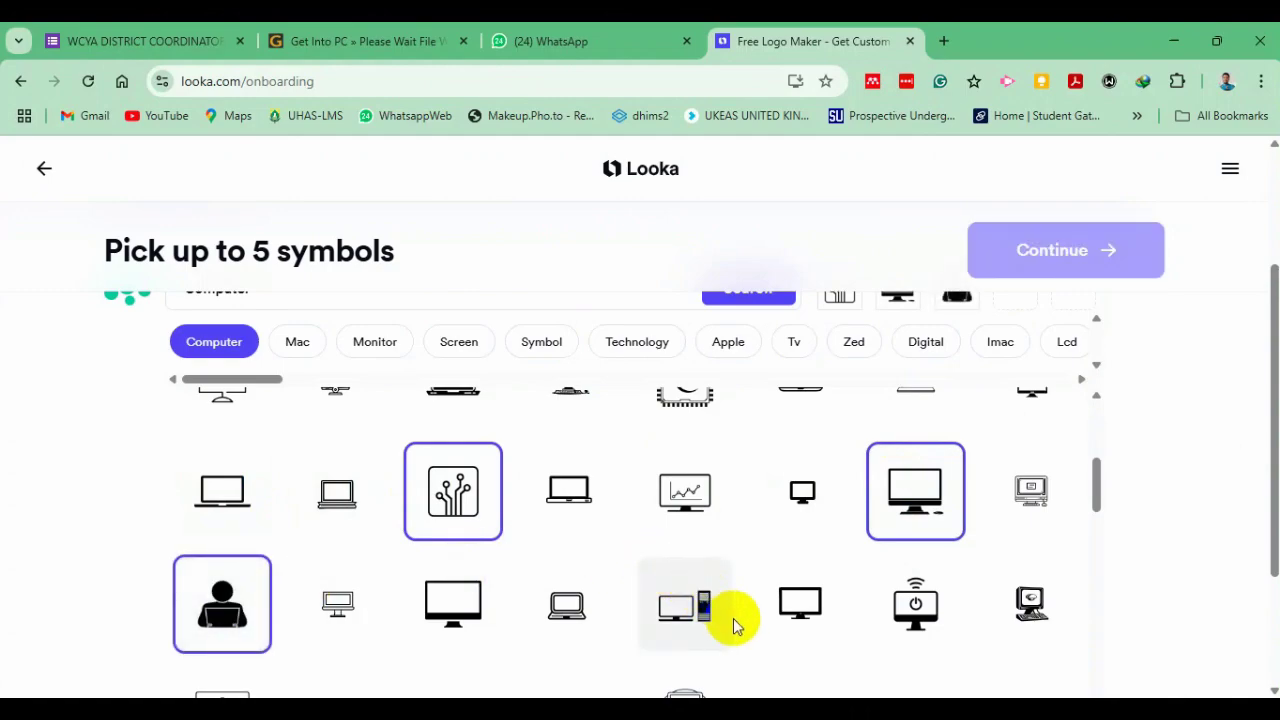
{"action": "left_click", "coordinate": [910, 605]}
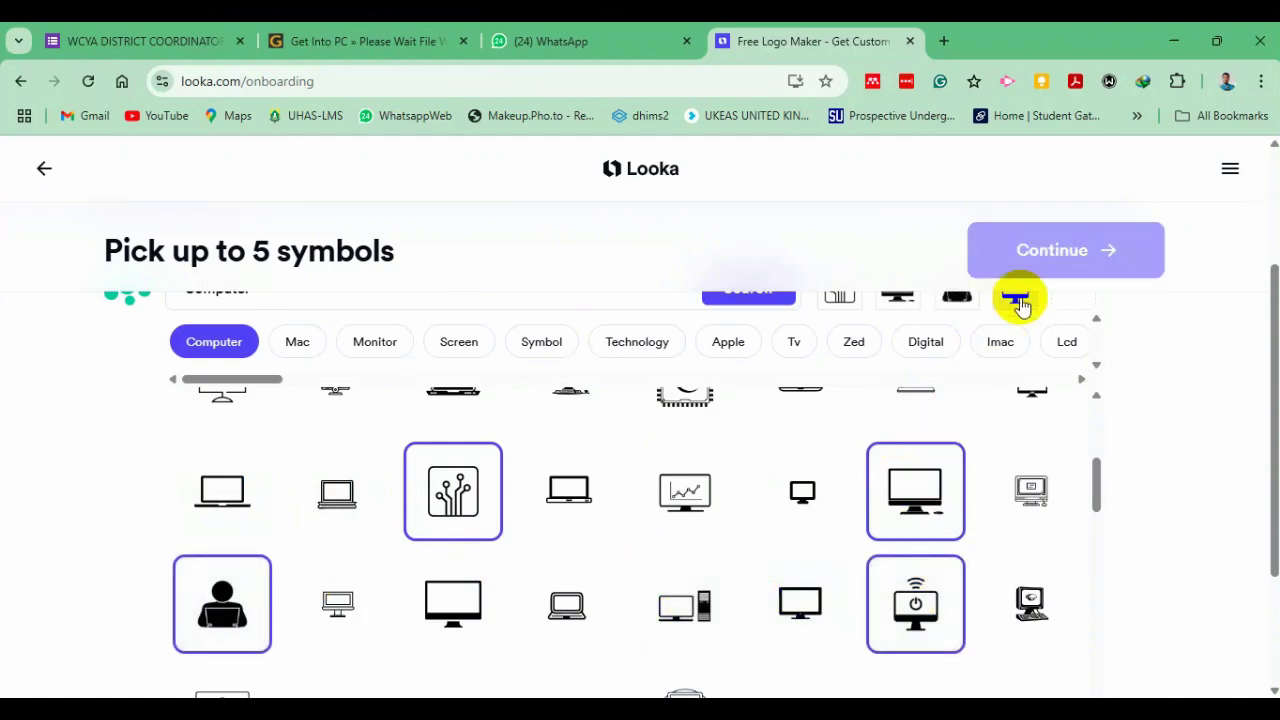
Deselect and reselect the symbol of the monitor with the power and Wi-Fi signs
{"action": "left_click", "coordinate": [914, 591]}
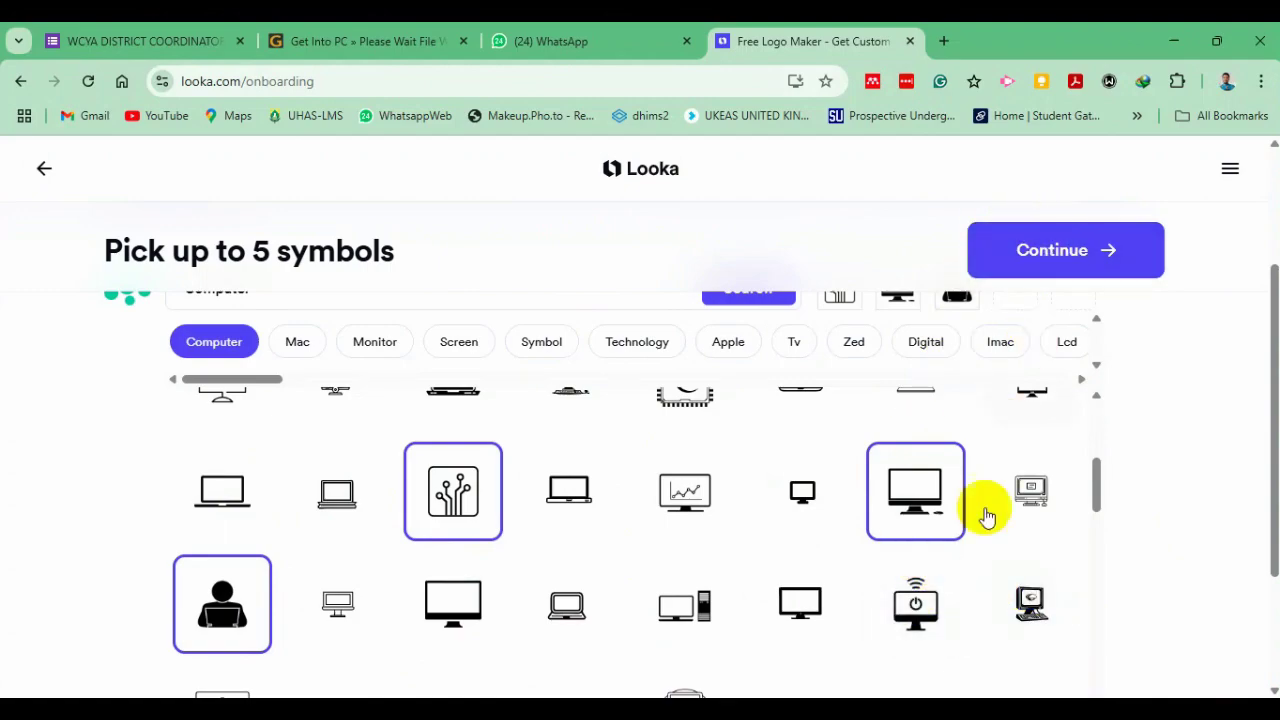
{"action": "left_click", "coordinate": [920, 600]}
{"action": "left_click", "coordinate": [929, 591]}
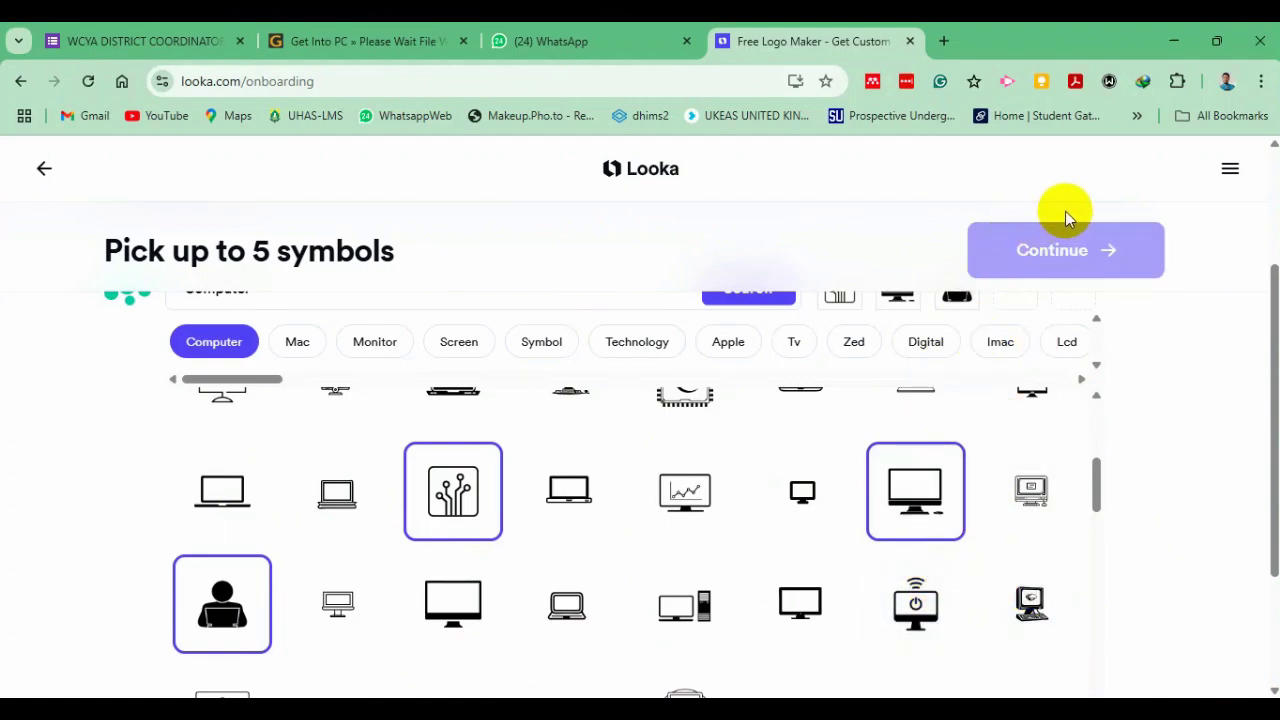
{"action": "left_click", "coordinate": [915, 602]}
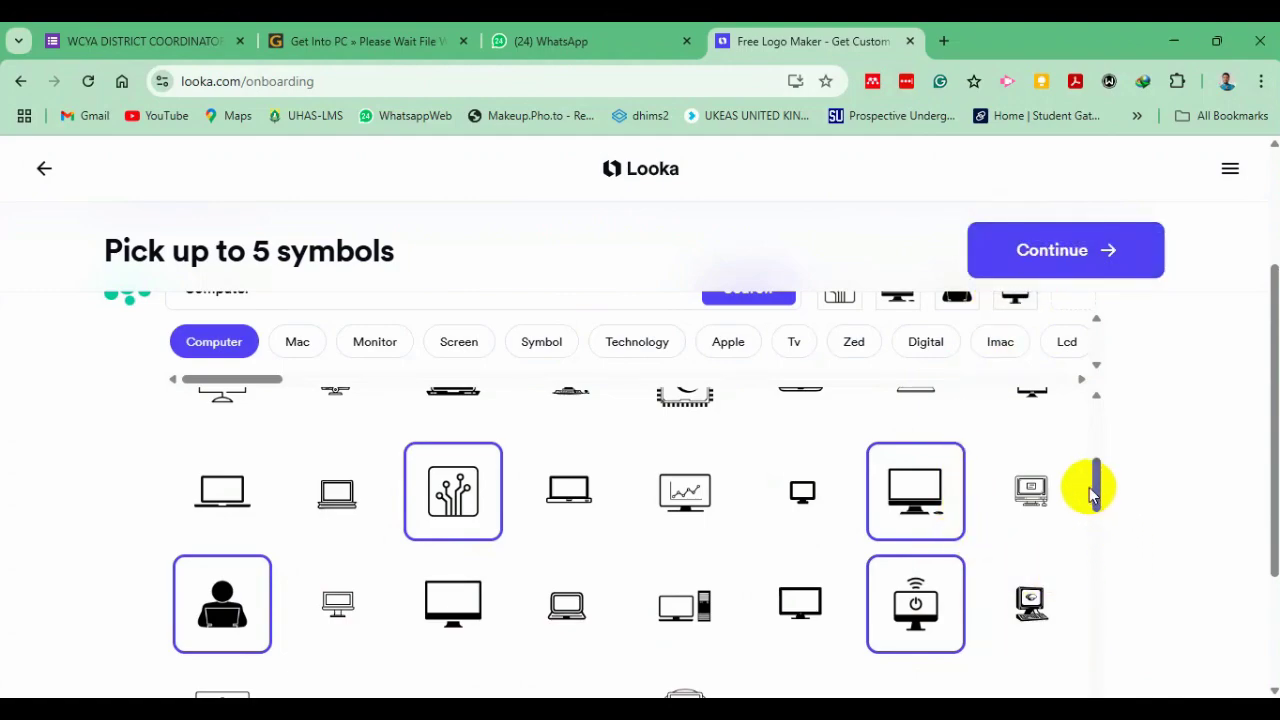
{"action": "left_click", "coordinate": [916, 622]}
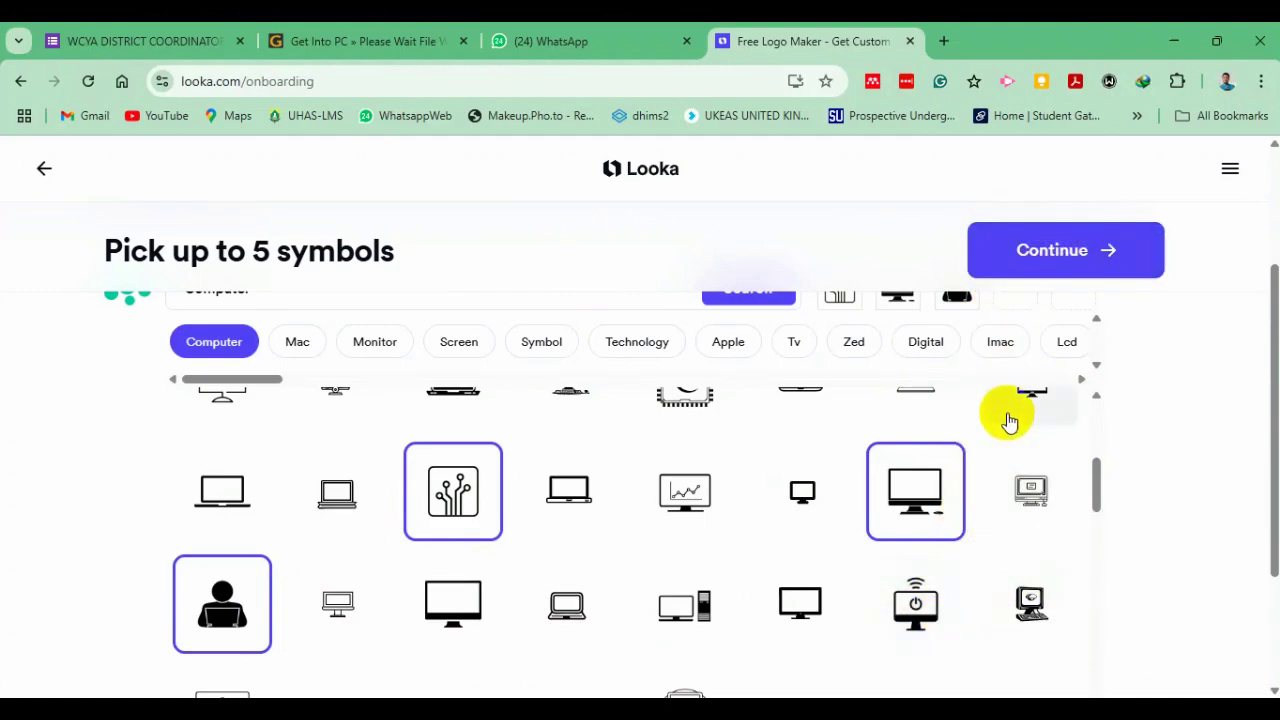
{"action": "left_click", "coordinate": [903, 632]}
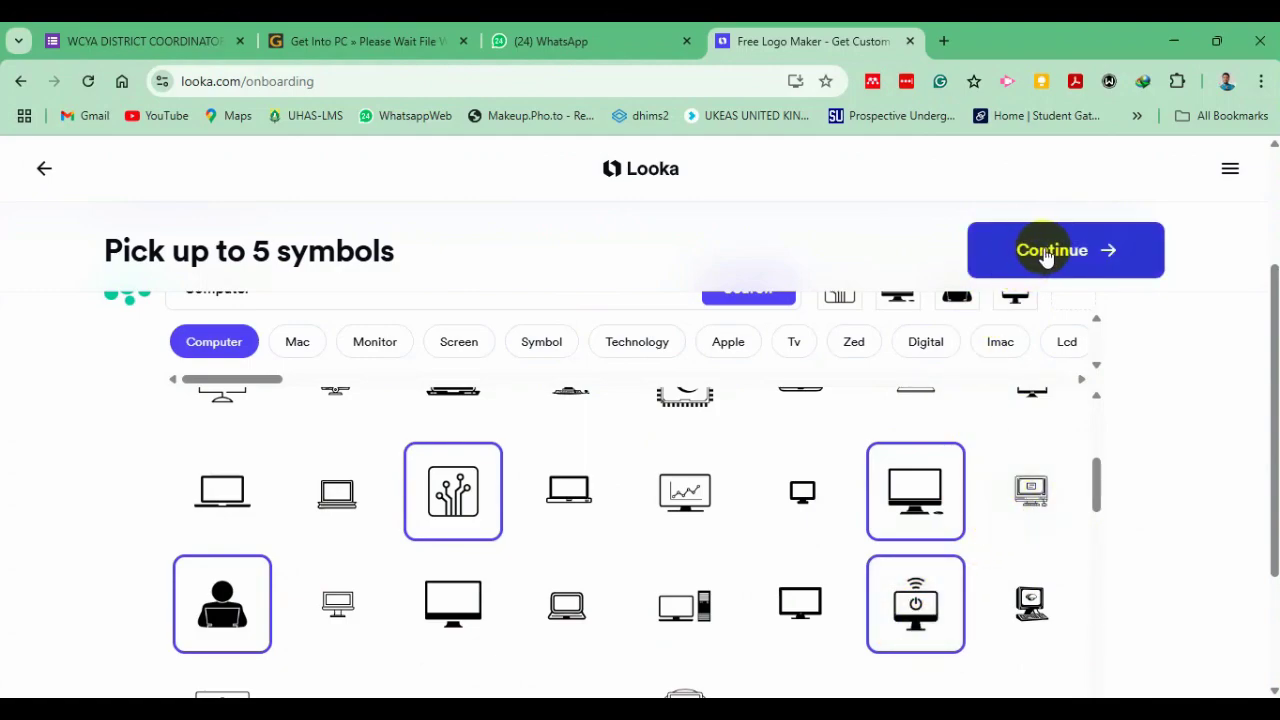
Add the angled desktop computer with keyboard as the fifth symbol and continue to generate the logos
{"action": "left_click_drag", "start_coordinate": [1096, 472], "coordinate": [1100, 429]}
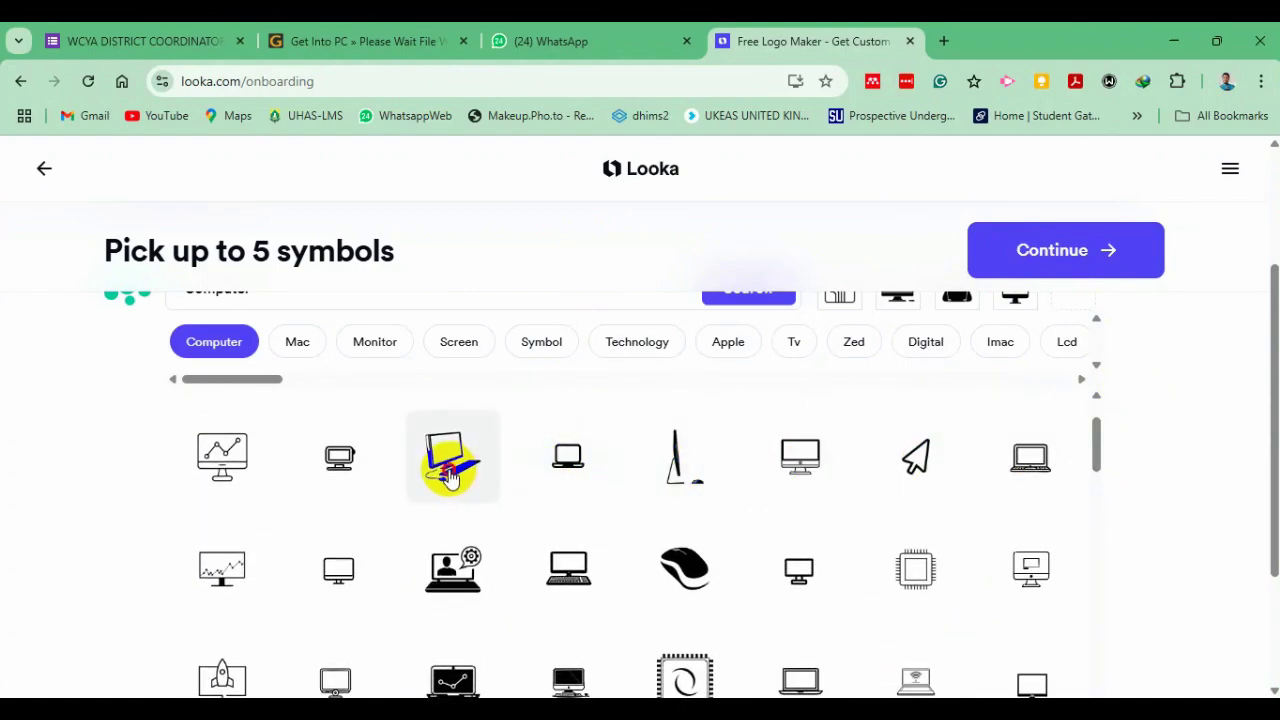
{"action": "left_click", "coordinate": [451, 478]}
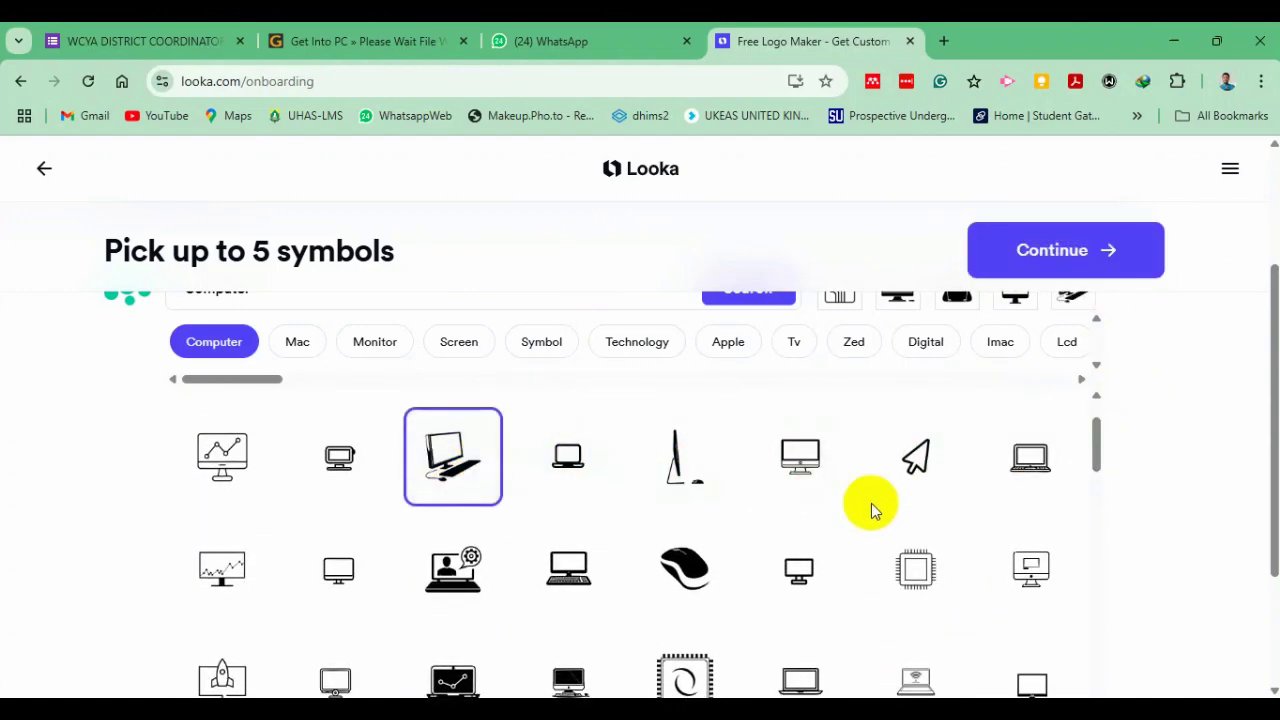
{"action": "left_click", "coordinate": [1052, 252]}
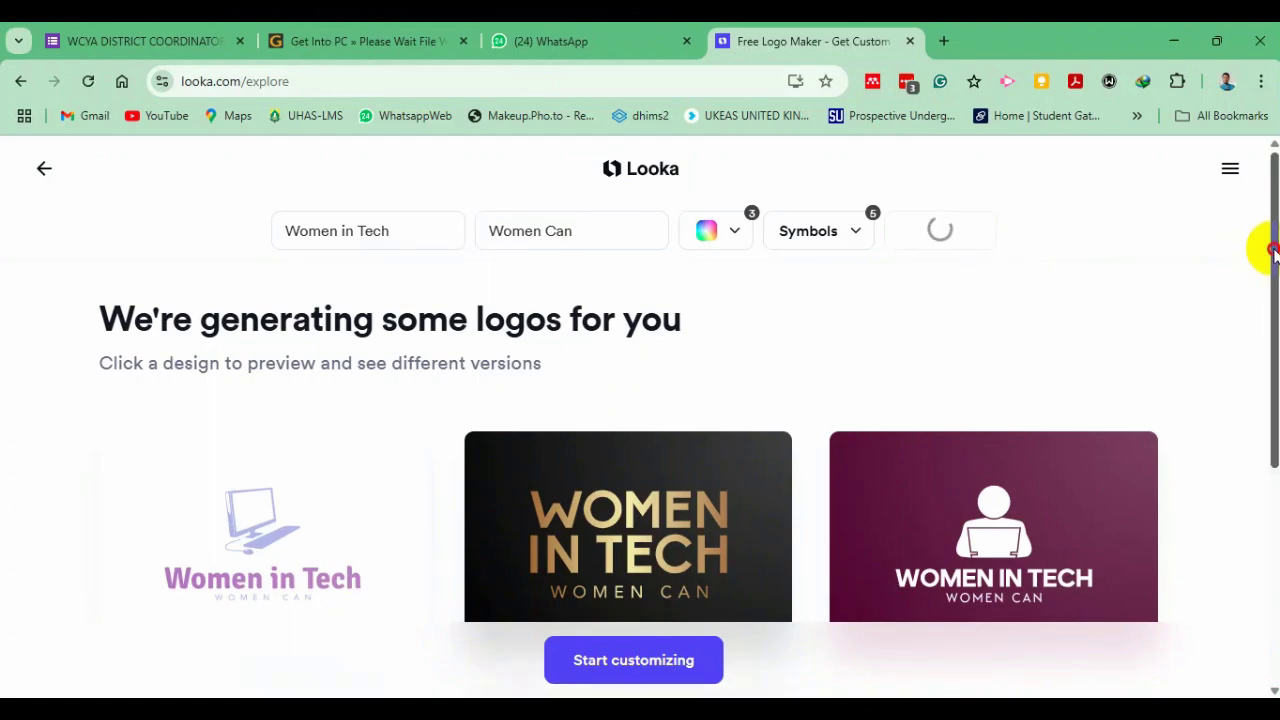
Browse the generated logos, choose the maroon design with the person at a laptop, and continue as a guest instead of signing up
{"action": "left_click_drag", "start_coordinate": [1272, 250], "coordinate": [1272, 570]}
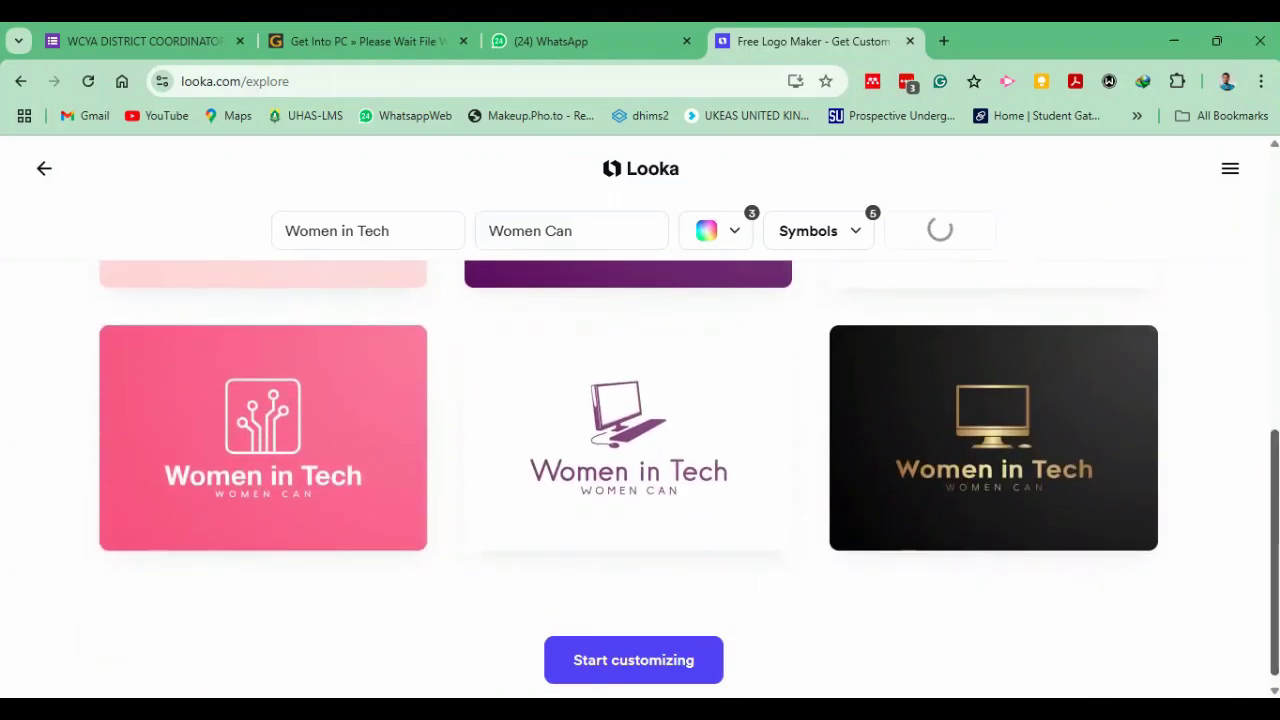
{"action": "scroll", "coordinate": [640, 450], "scroll_direction": "down", "scroll_amount": 2}
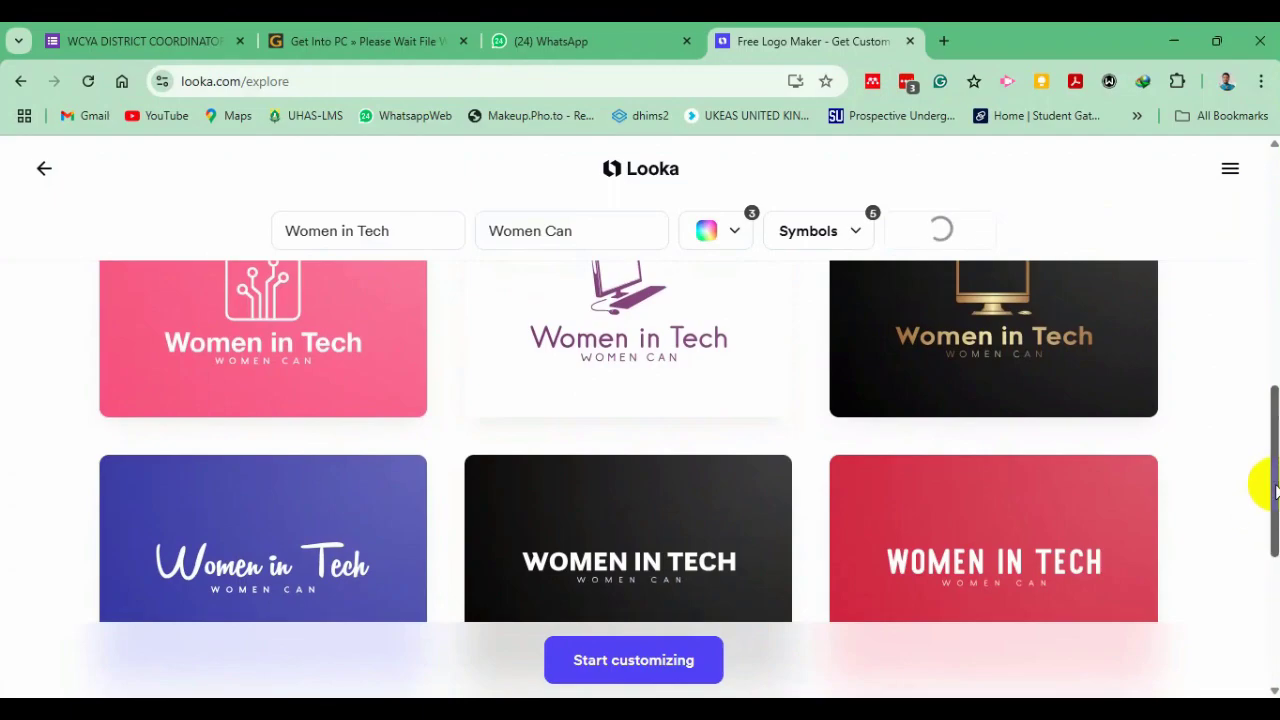
{"action": "left_click_drag", "start_coordinate": [1273, 484], "coordinate": [1270, 268]}
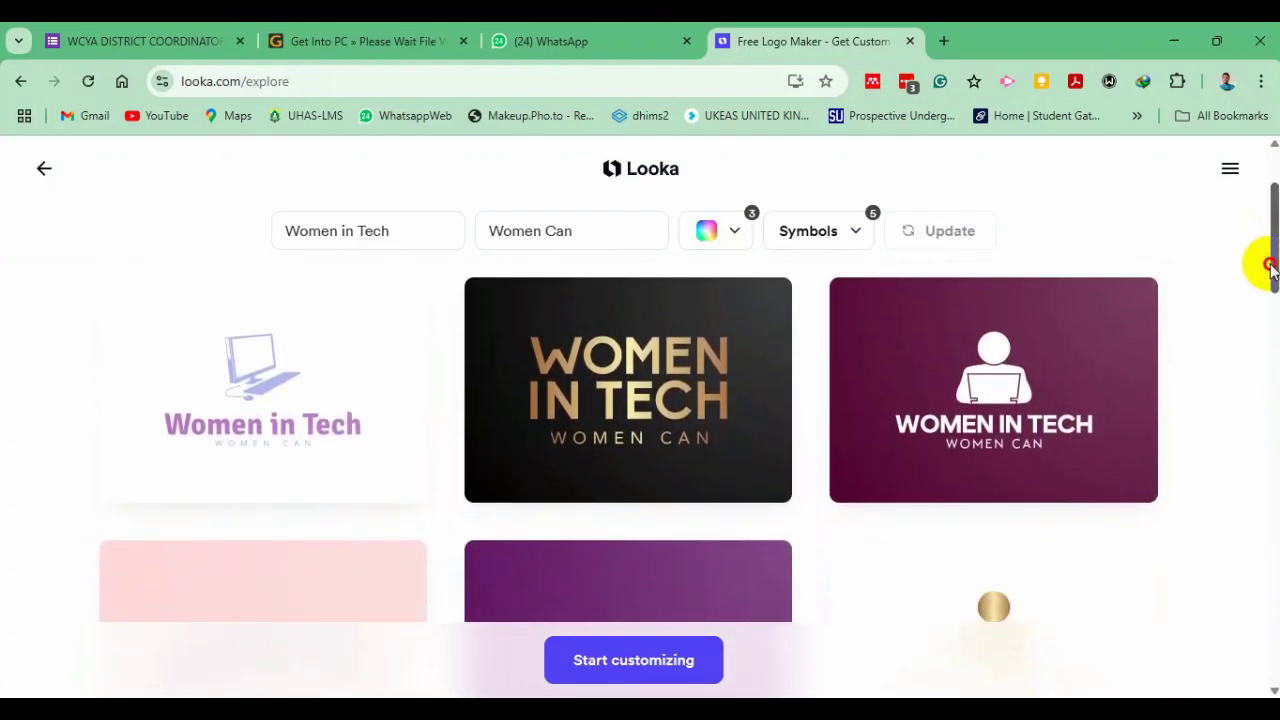
{"action": "left_click", "coordinate": [1000, 348]}
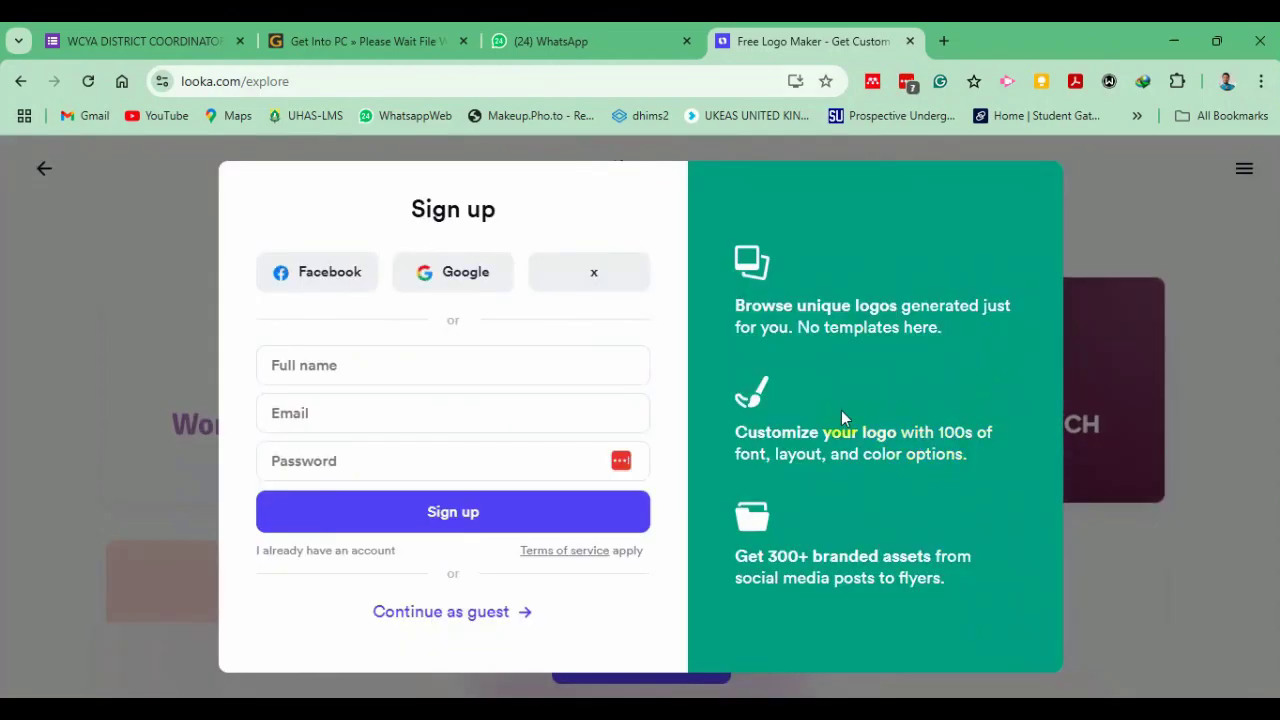
{"action": "left_click", "coordinate": [443, 612]}
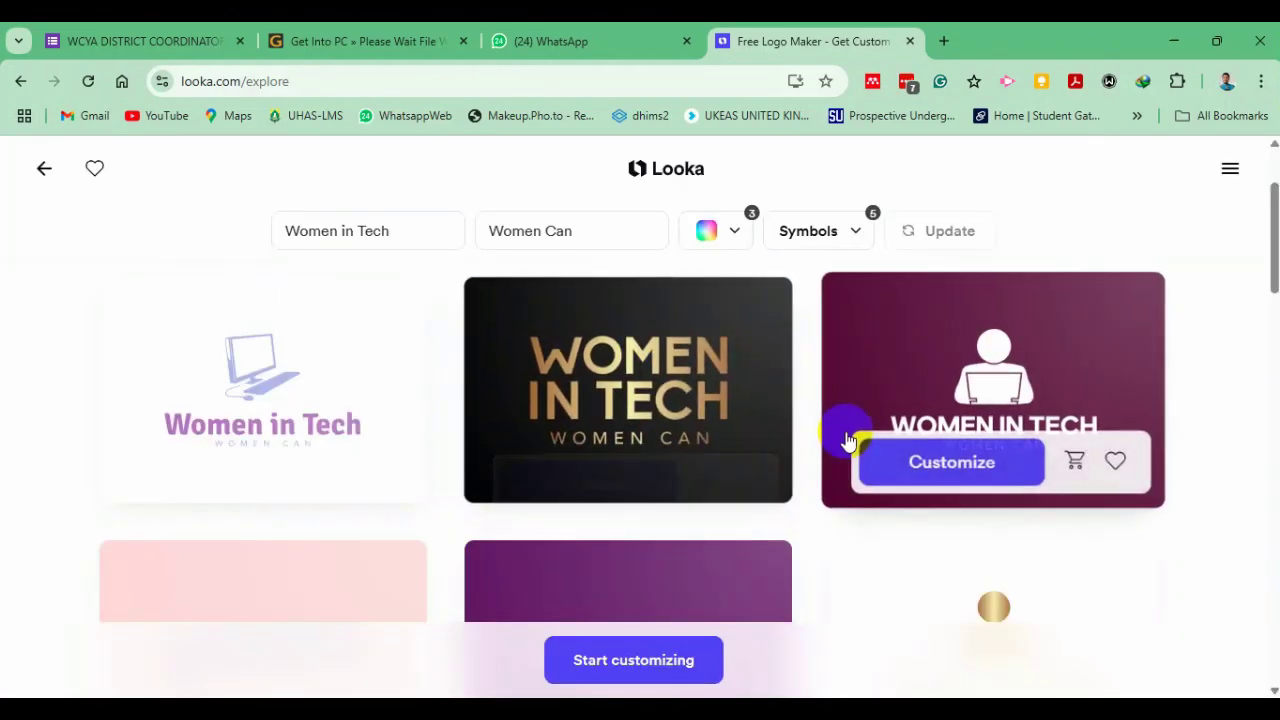
Open the white Women in Tech design with the purple angled desktop computer for customizing
{"action": "mouse_move", "coordinate": [591, 357]}
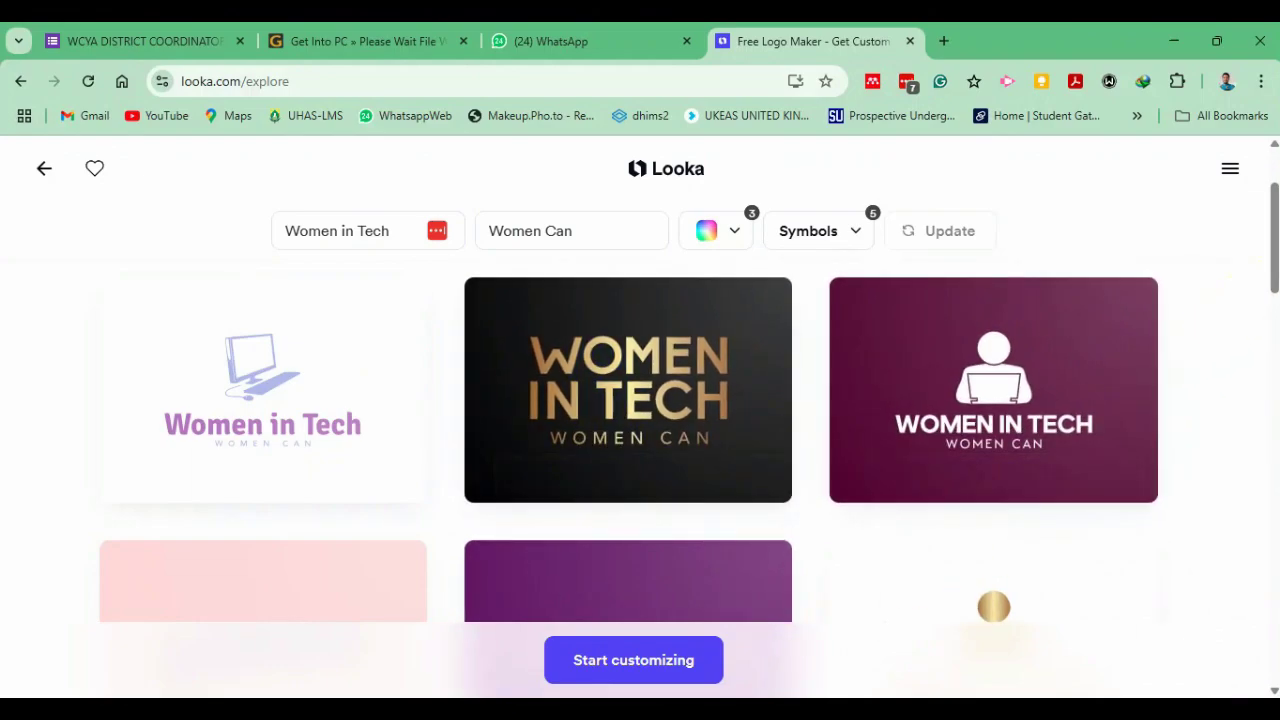
{"action": "left_click_drag", "start_coordinate": [1274, 265], "coordinate": [1274, 365]}
{"action": "mouse_move", "coordinate": [443, 428]}
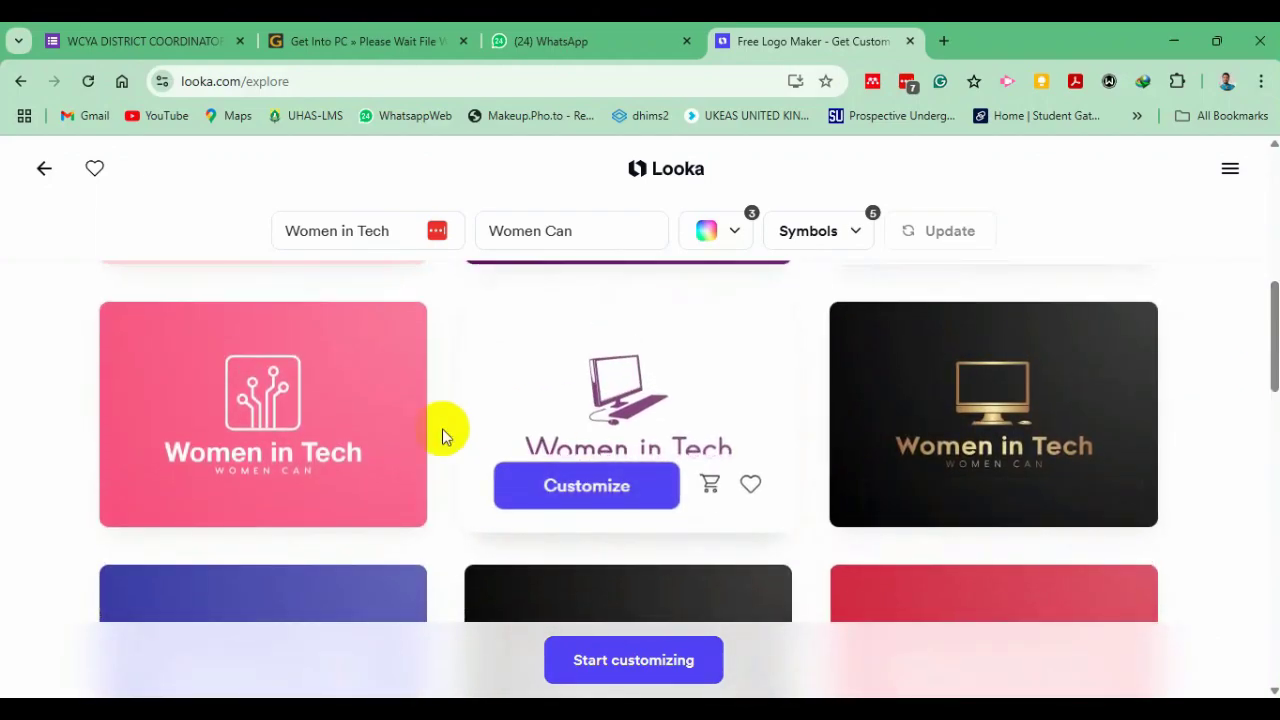
{"action": "left_click", "coordinate": [576, 490]}
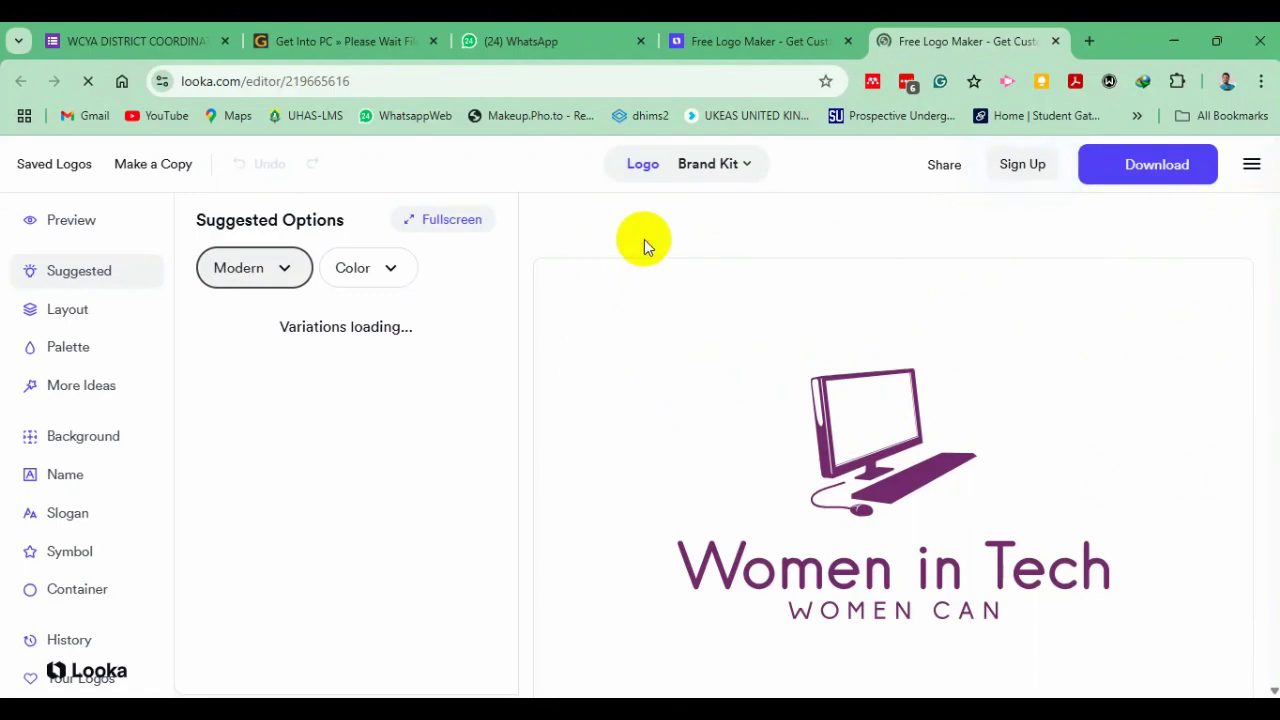
Review the Brand Kit download offer for the logo files and close it
{"action": "scroll", "coordinate": [644, 239], "scroll_direction": "down", "scroll_amount": 1}
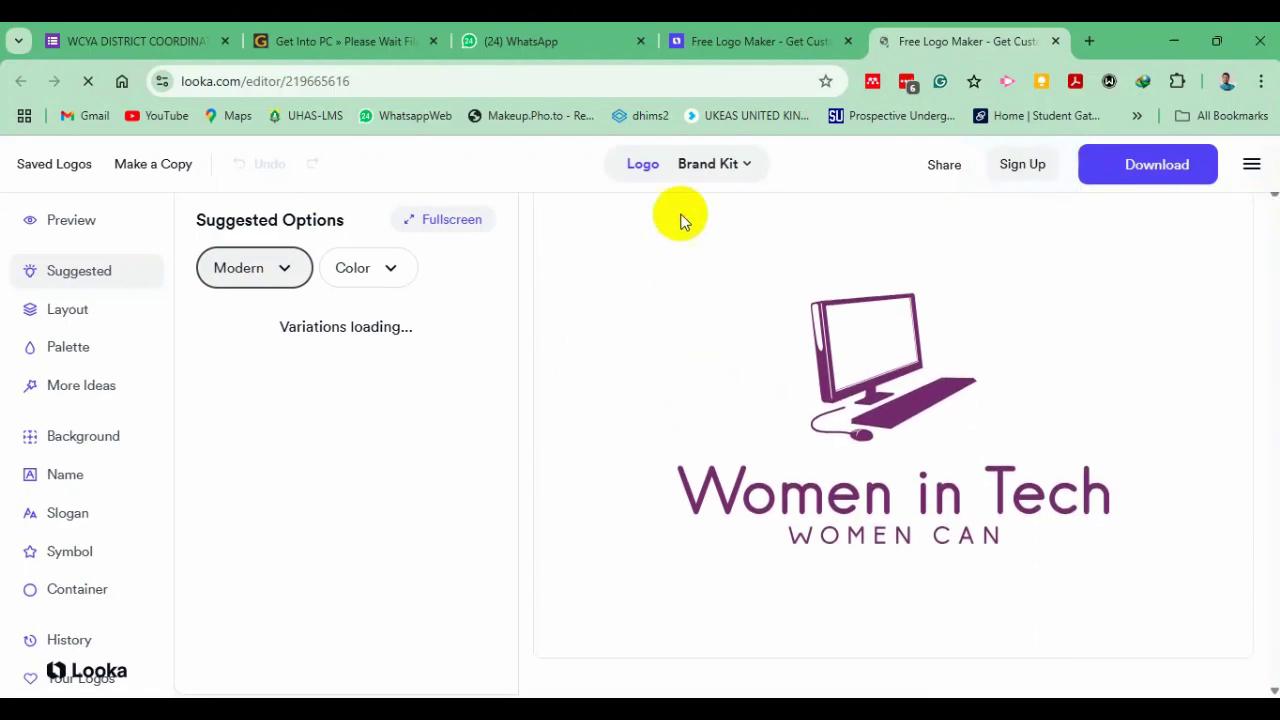
{"action": "left_click", "coordinate": [1157, 166]}
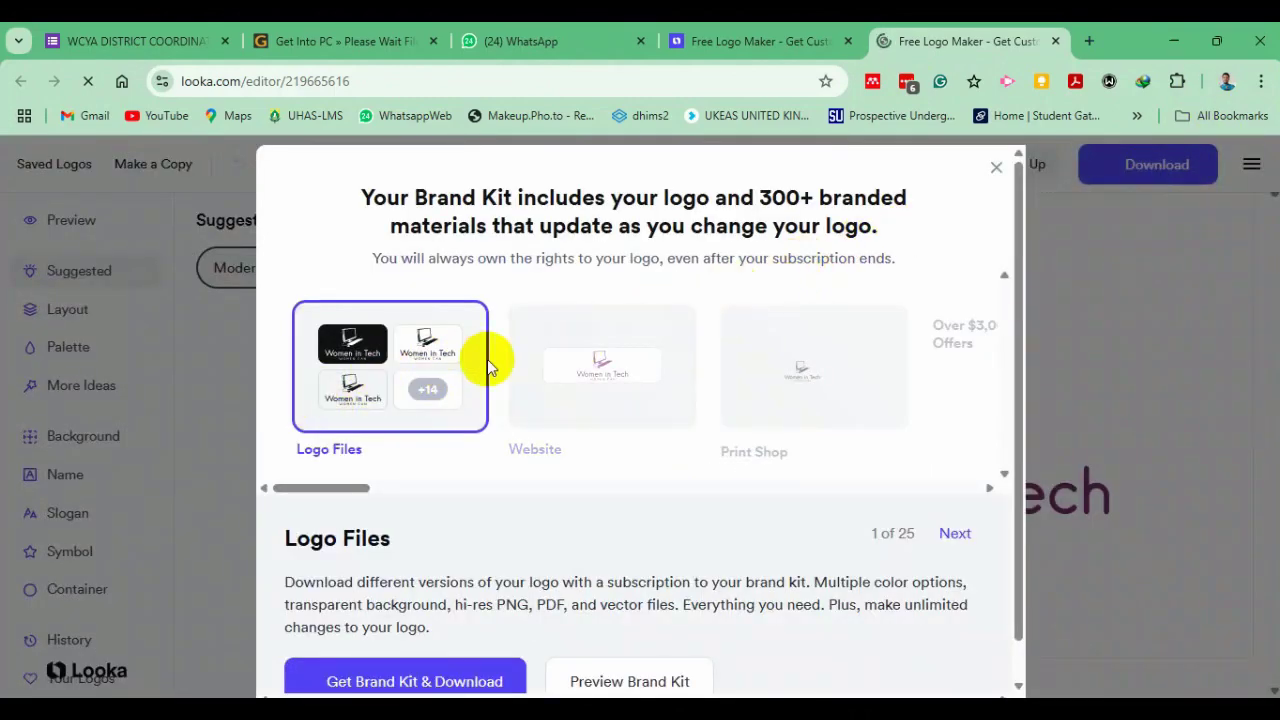
{"action": "left_click_drag", "start_coordinate": [1017, 287], "coordinate": [1024, 410]}
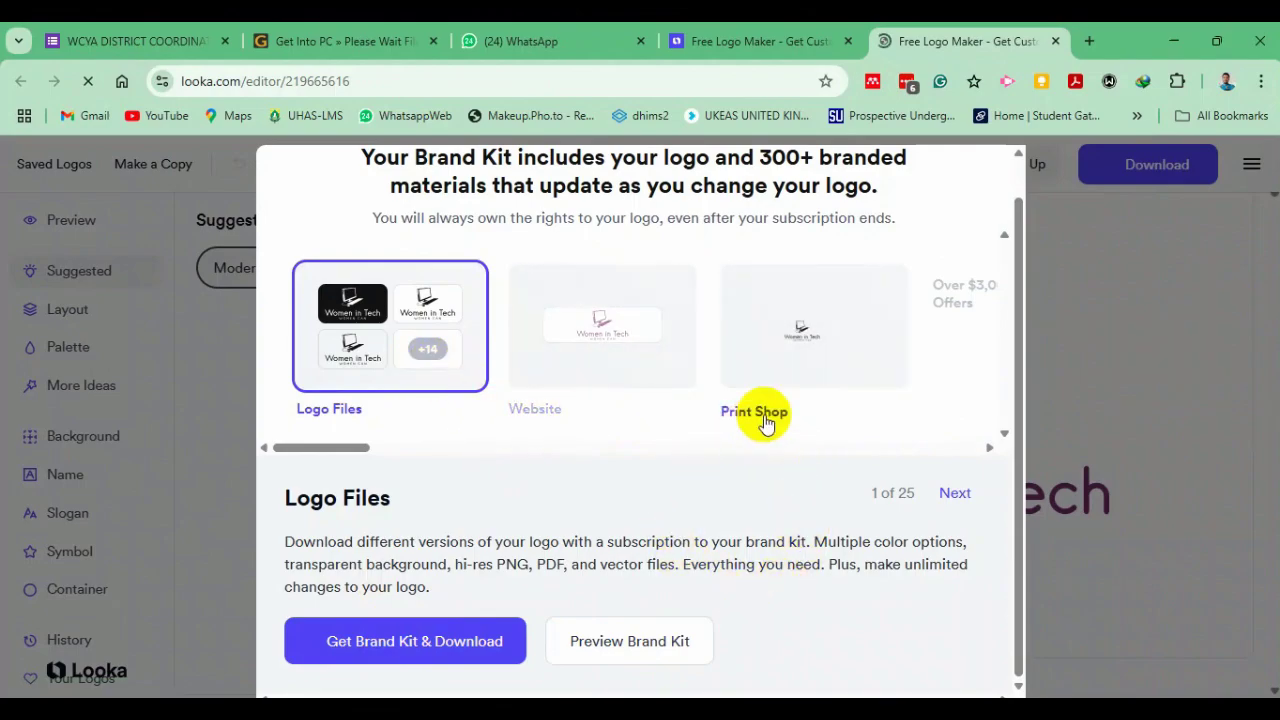
{"action": "left_click", "coordinate": [998, 171]}
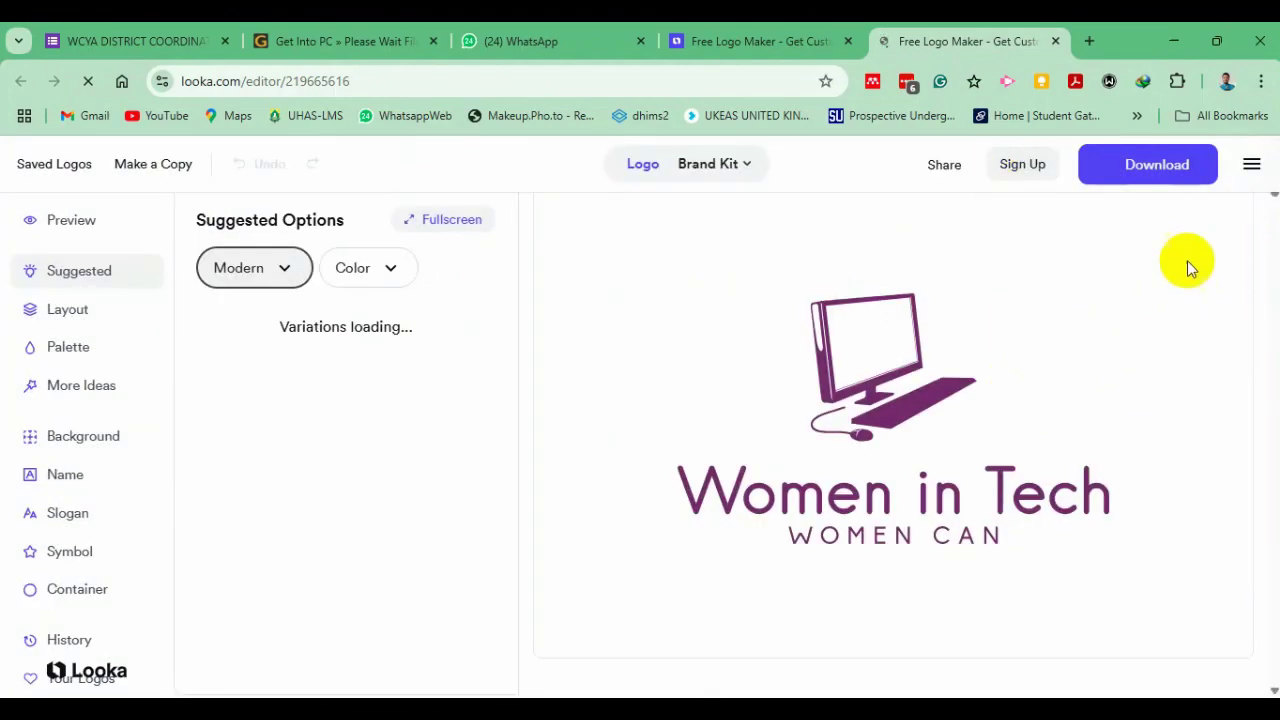
Look over the logo mockups, Brand Essentials and further Brand Kit previews, and return to the main logo
{"action": "scroll", "coordinate": [1268, 305], "scroll_direction": "down", "scroll_amount": 3}
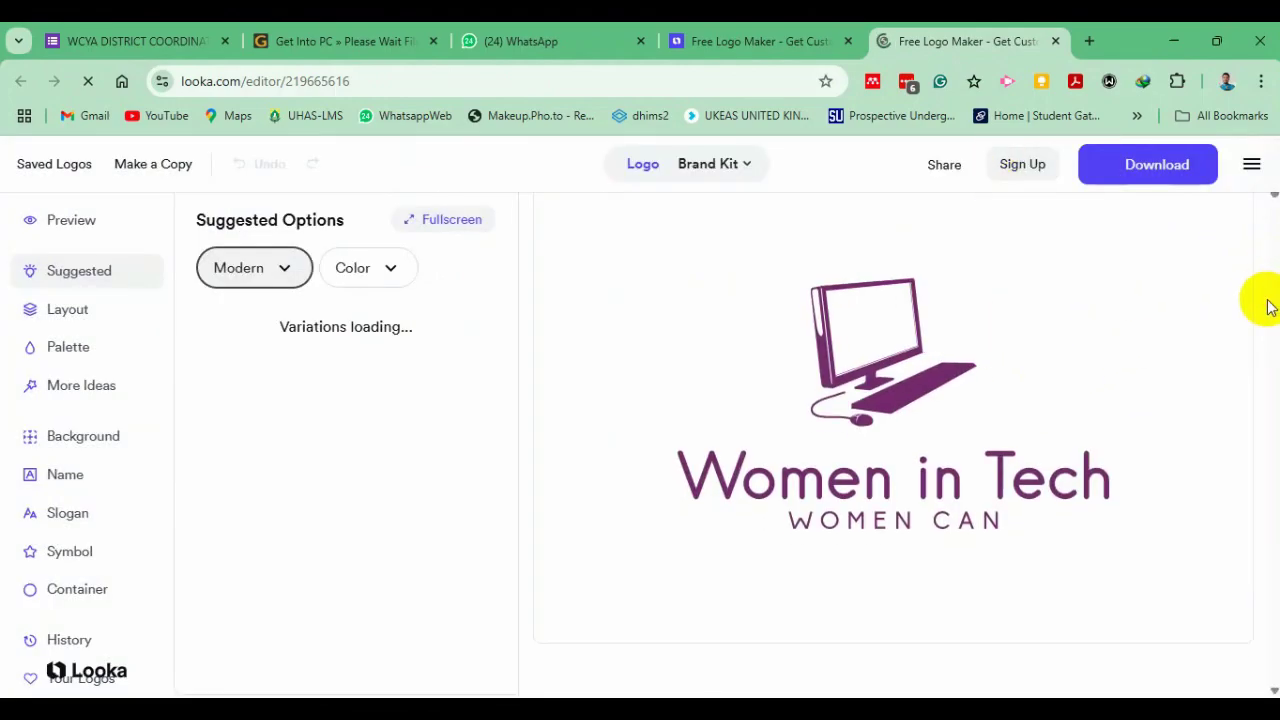
{"action": "scroll", "coordinate": [1268, 305], "scroll_direction": "down", "scroll_amount": 2}
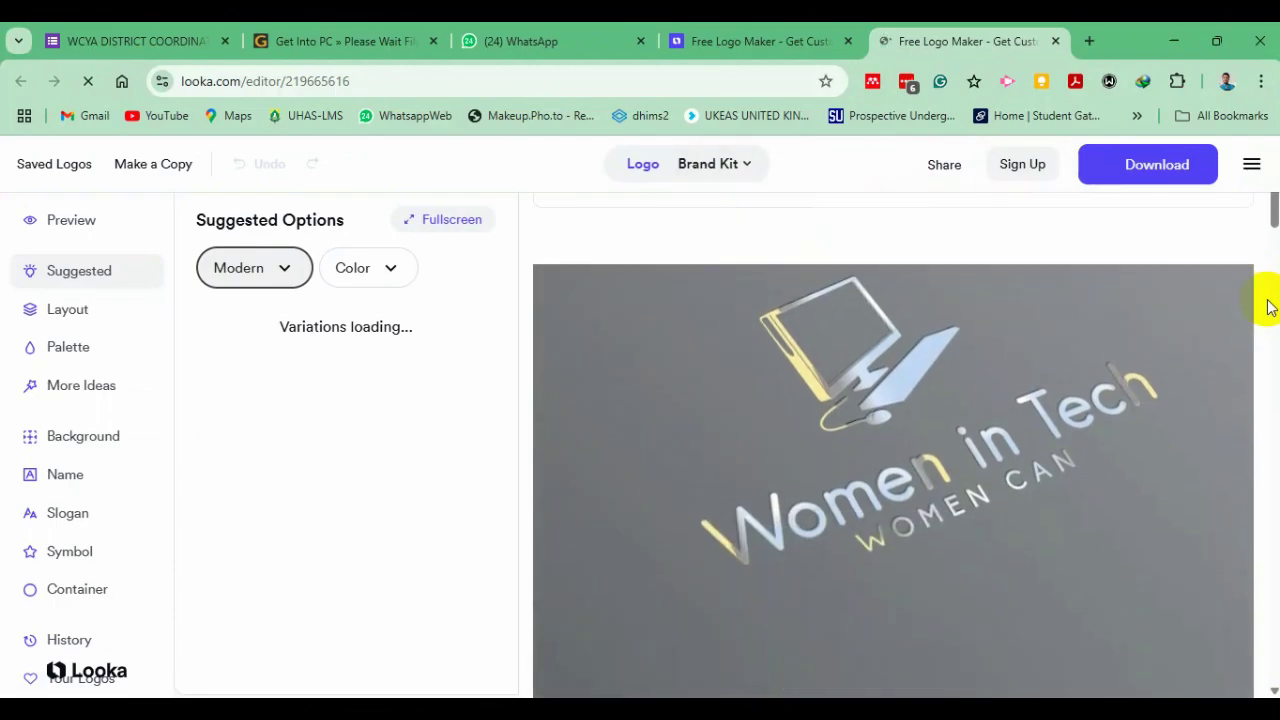
{"action": "scroll", "coordinate": [1268, 305], "scroll_direction": "down", "scroll_amount": 2}
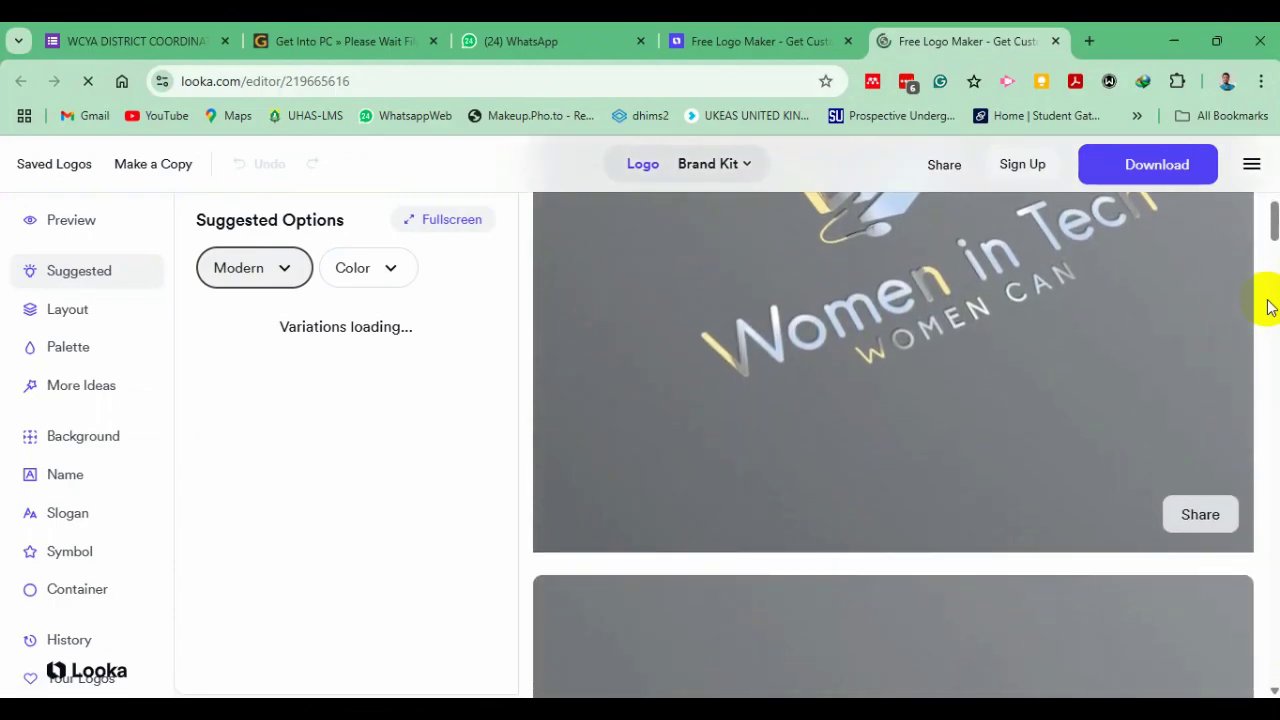
{"action": "scroll", "coordinate": [1268, 305], "scroll_direction": "down", "scroll_amount": 4}
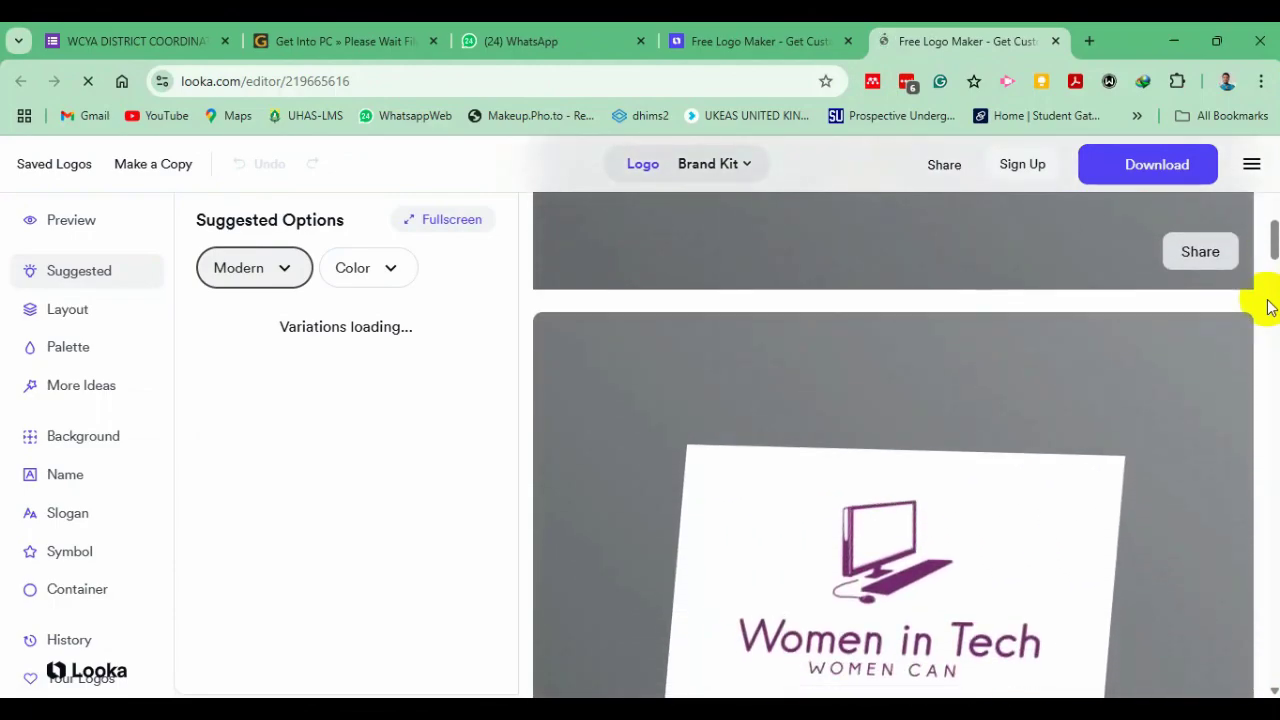
{"action": "scroll", "coordinate": [1268, 305], "scroll_direction": "down", "scroll_amount": 6}
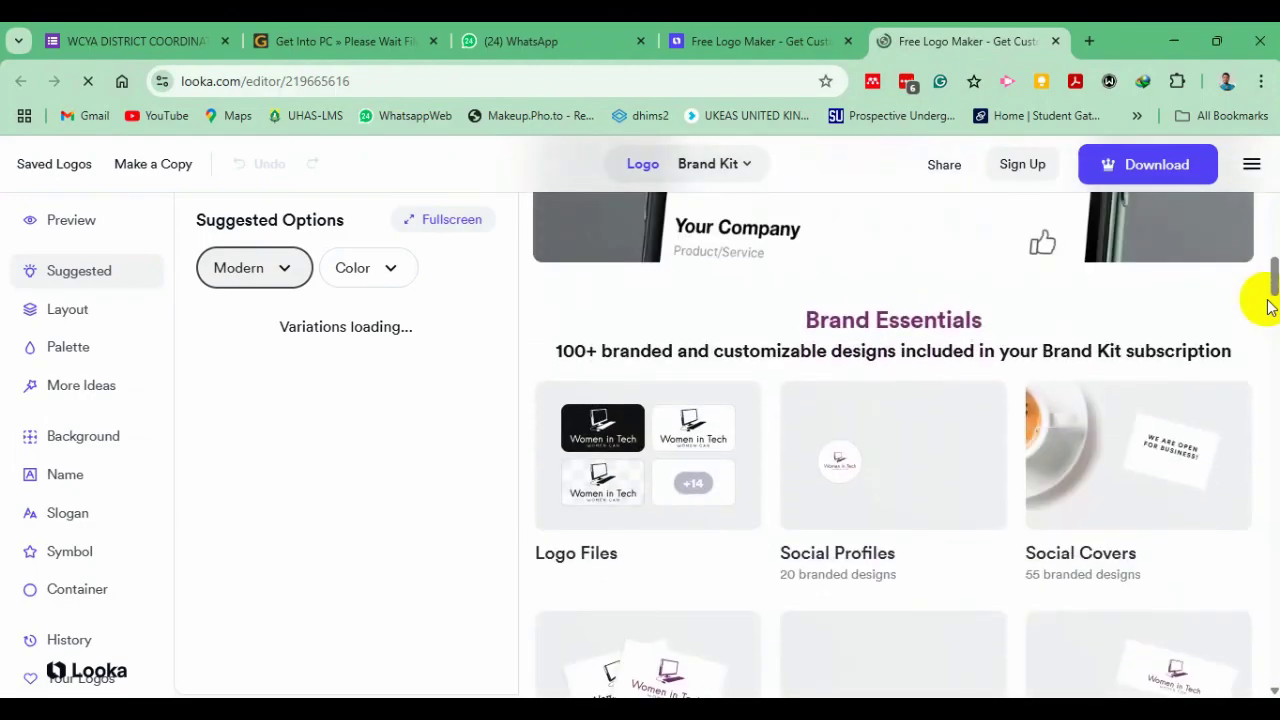
{"action": "scroll", "coordinate": [1268, 305], "scroll_direction": "down", "scroll_amount": 2}
{"action": "scroll", "coordinate": [1268, 305], "scroll_direction": "down", "scroll_amount": 4}
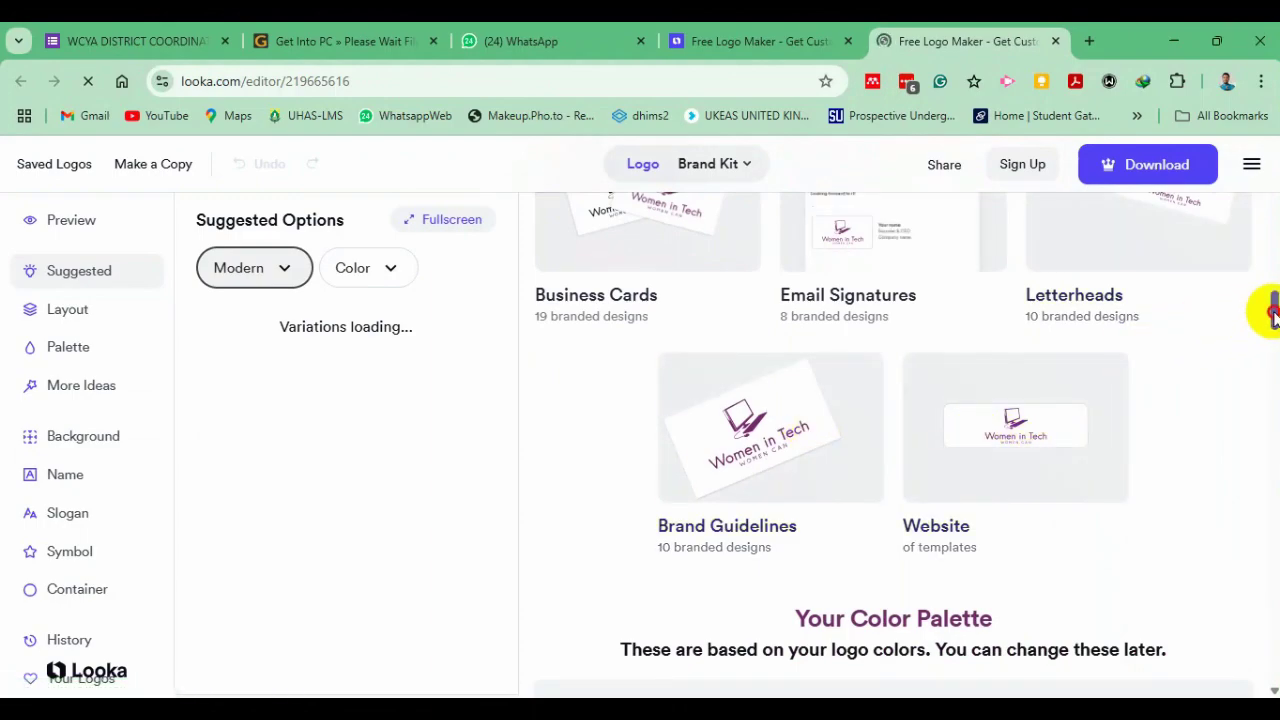
{"action": "left_click_drag", "start_coordinate": [1272, 312], "coordinate": [1266, 297]}
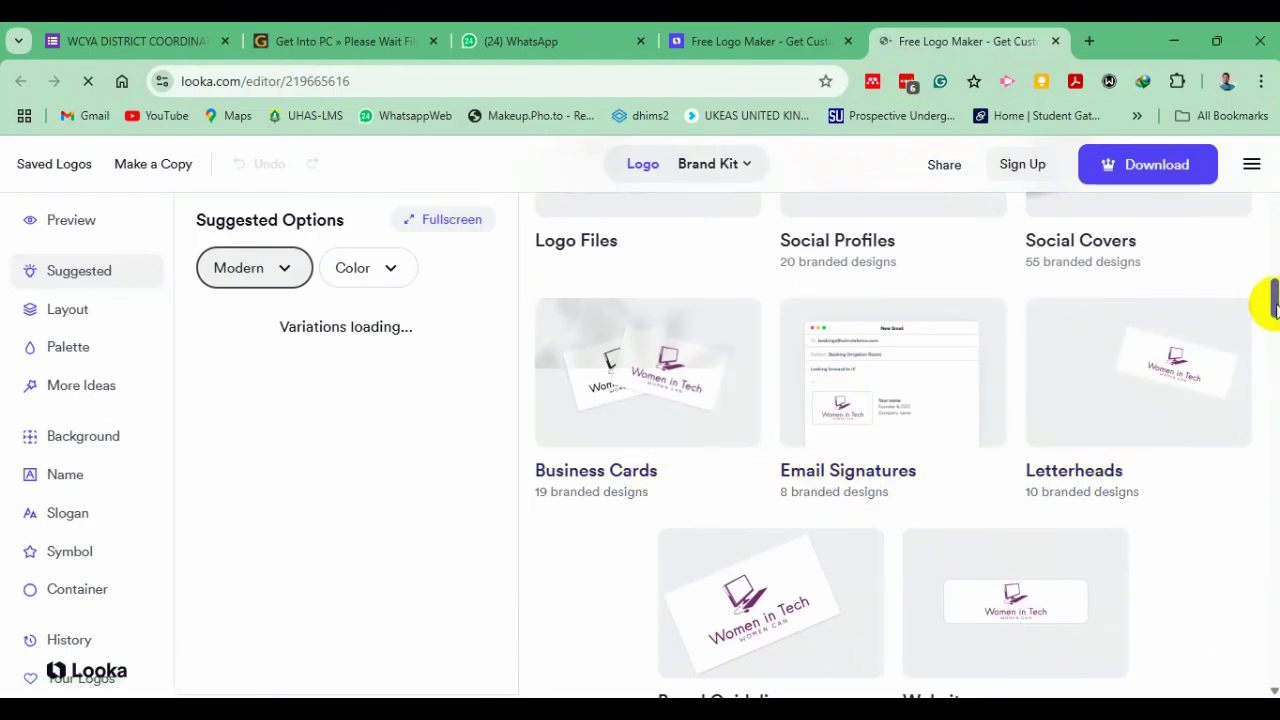
{"action": "left_click_drag", "start_coordinate": [1274, 305], "coordinate": [1272, 370]}
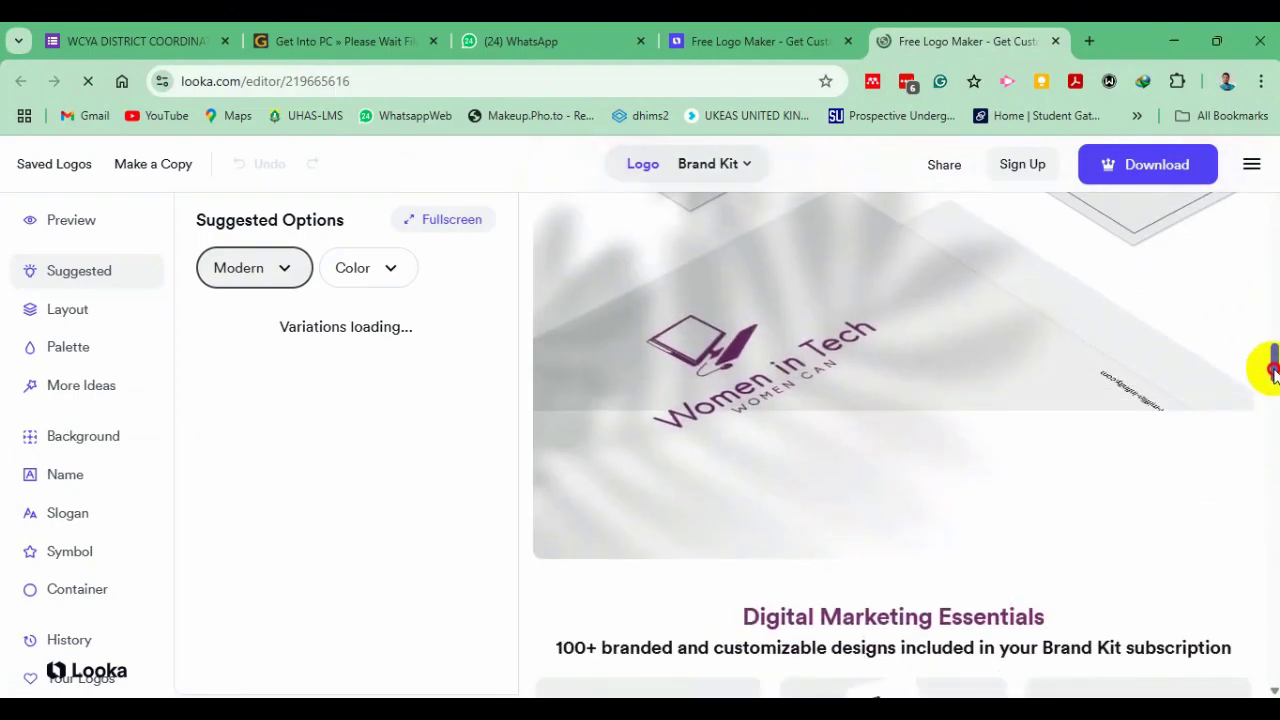
{"action": "left_click_drag", "start_coordinate": [1272, 370], "coordinate": [1257, 171]}
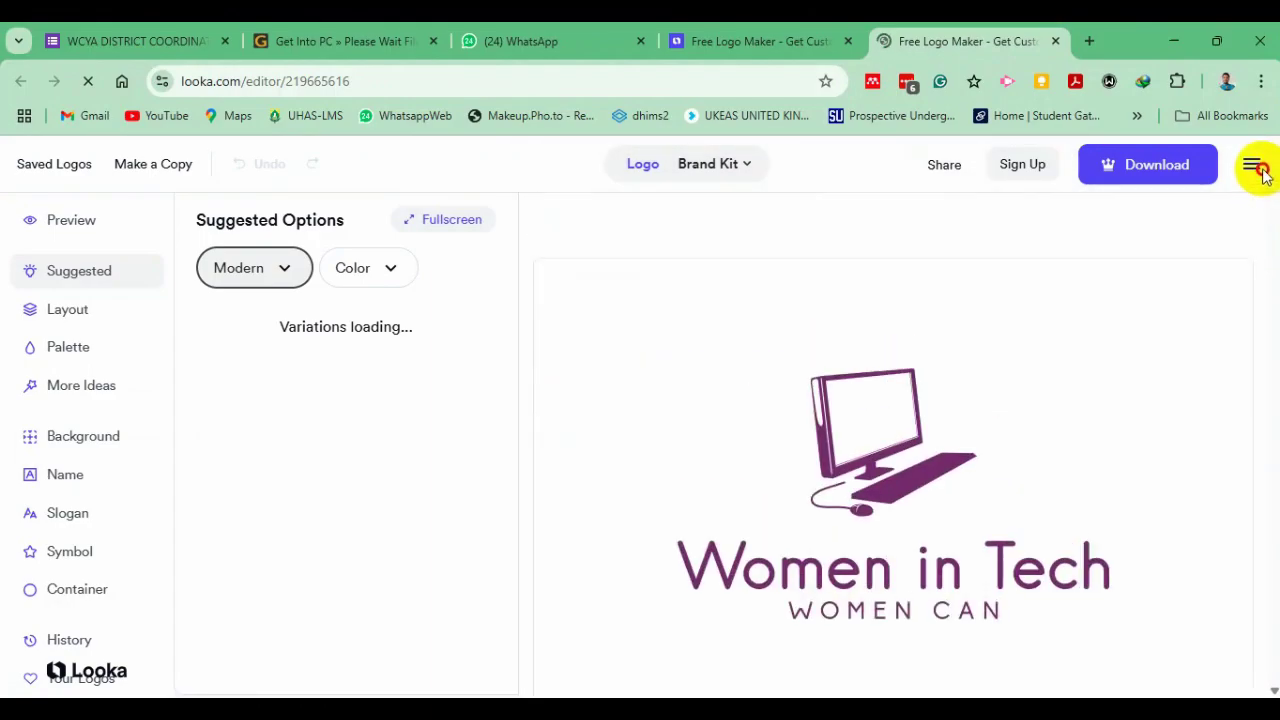
Recolor the Women Can slogan with the second gold metallic gradient
{"action": "left_click", "coordinate": [864, 390]}
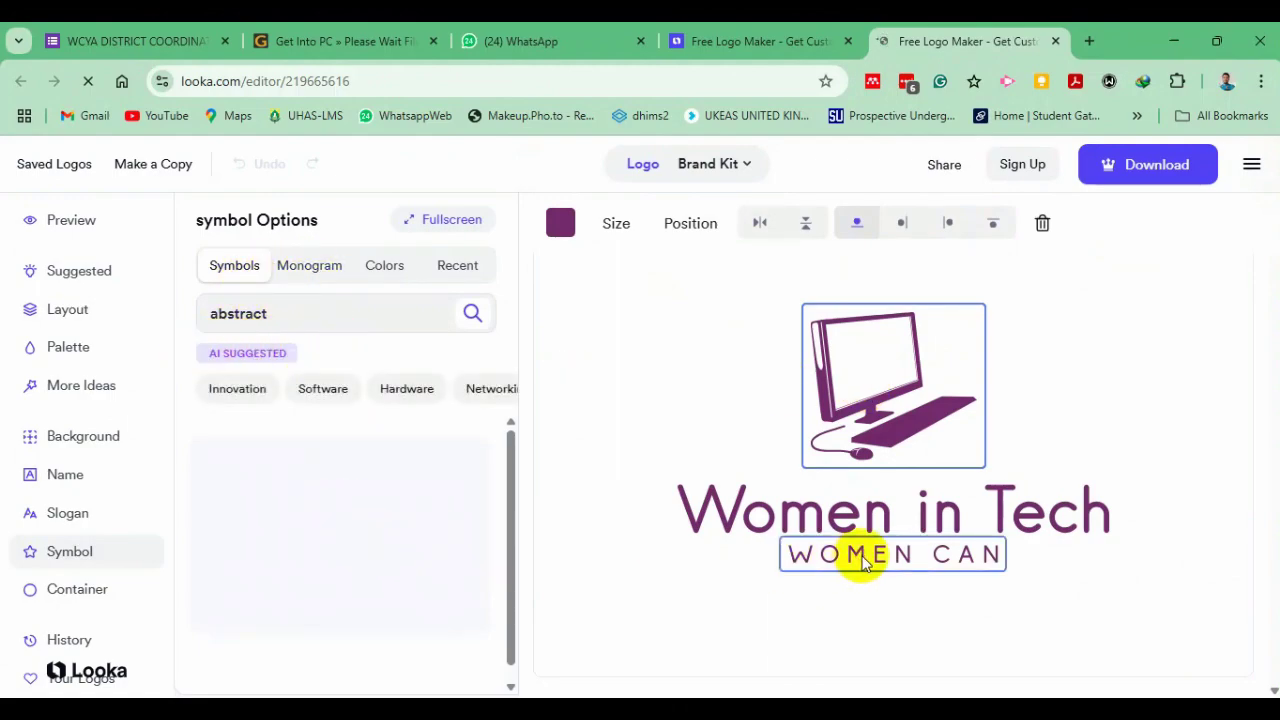
{"action": "left_click", "coordinate": [866, 563]}
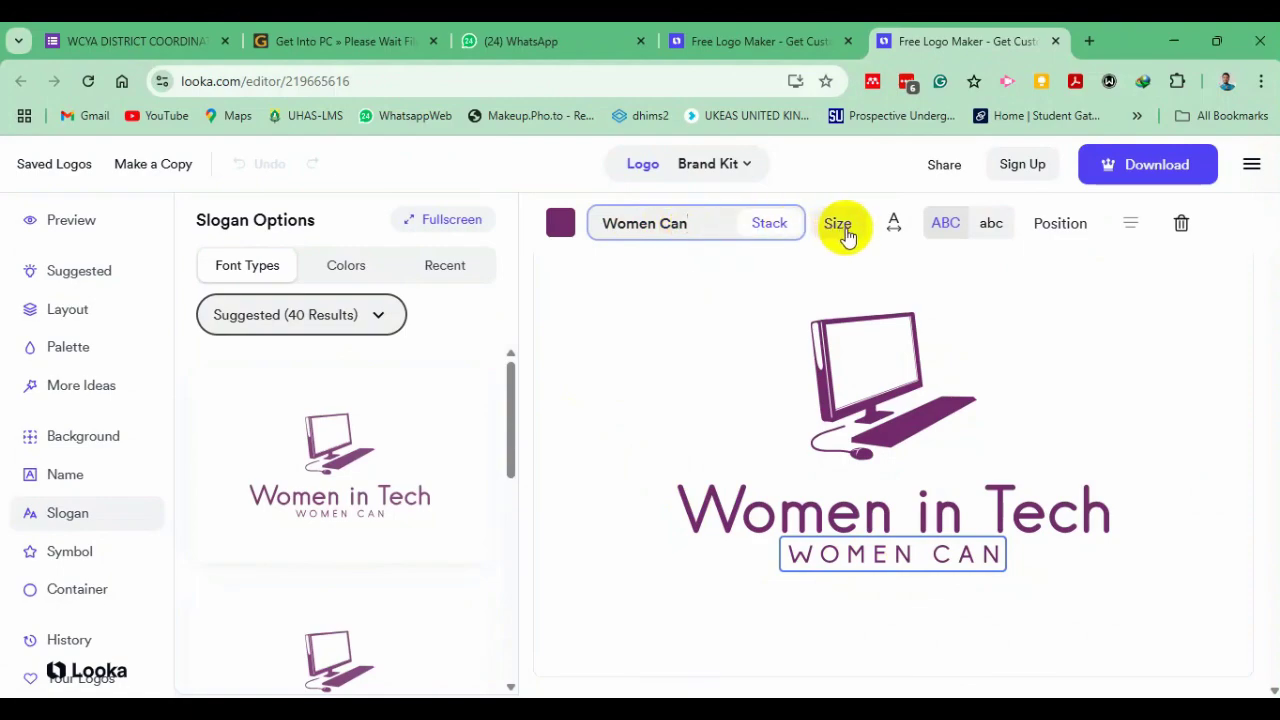
{"action": "left_click", "coordinate": [970, 224]}
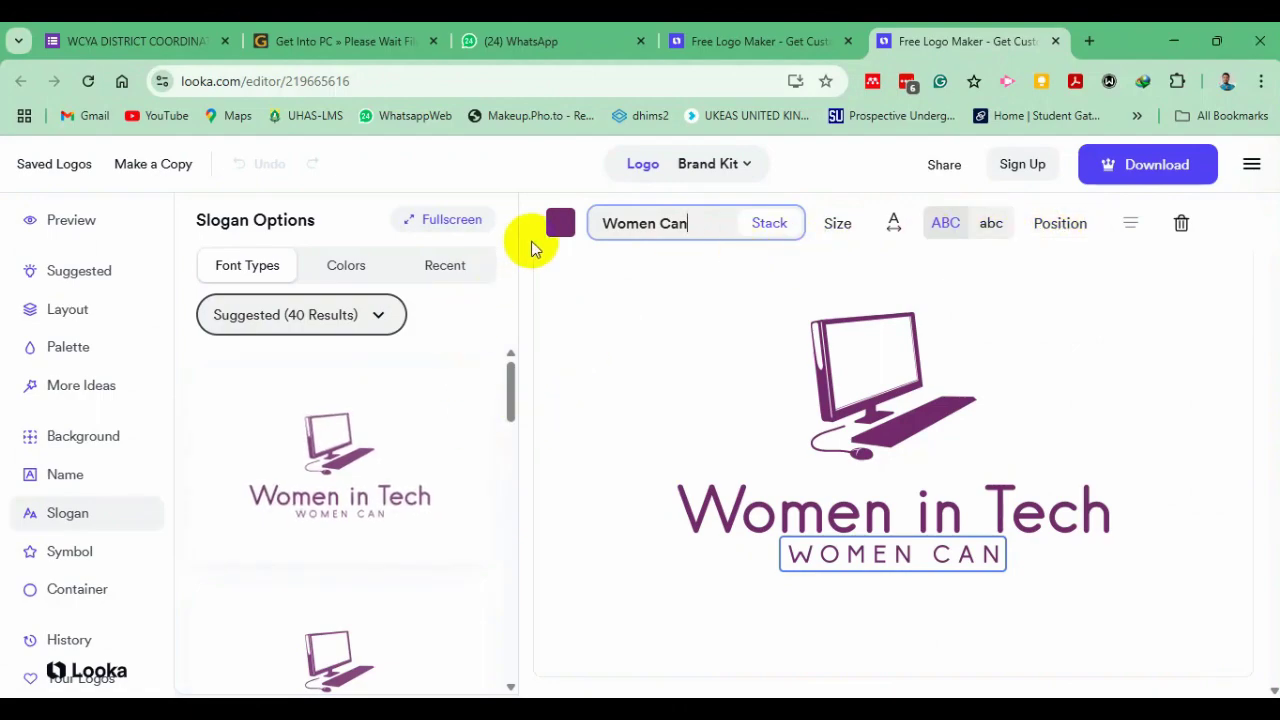
{"action": "left_click", "coordinate": [556, 226]}
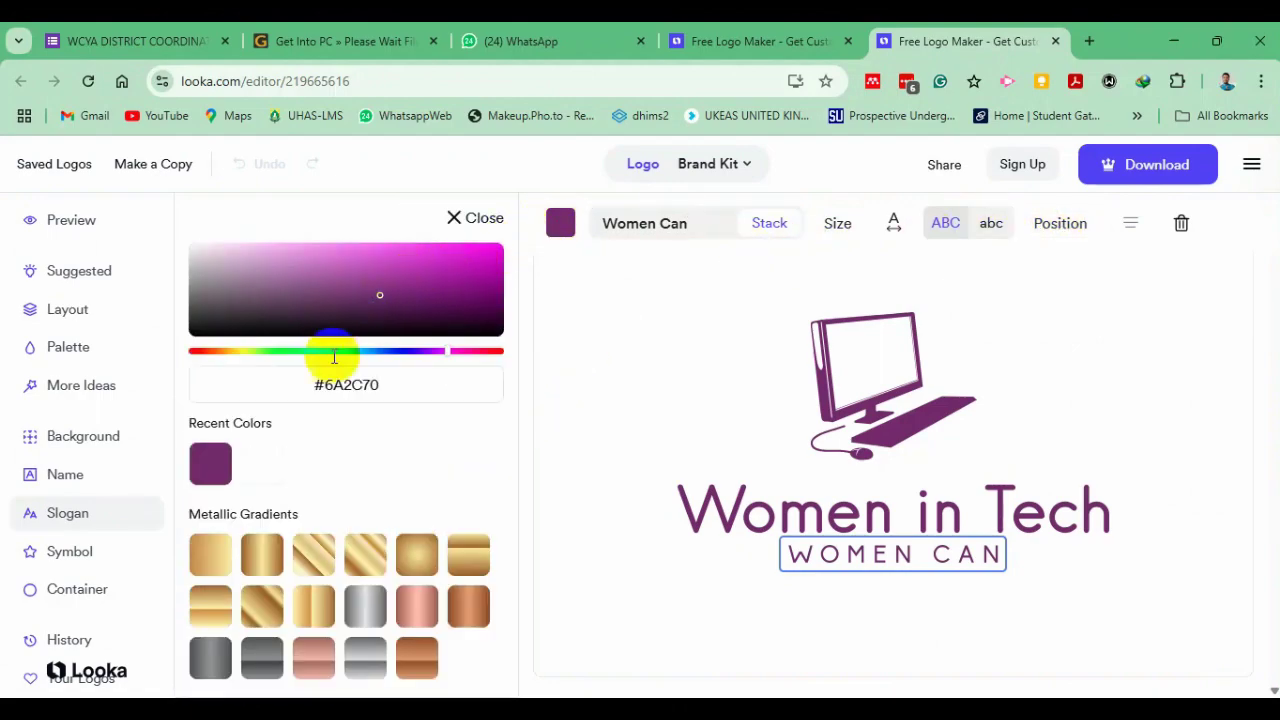
{"action": "left_click", "coordinate": [264, 562]}
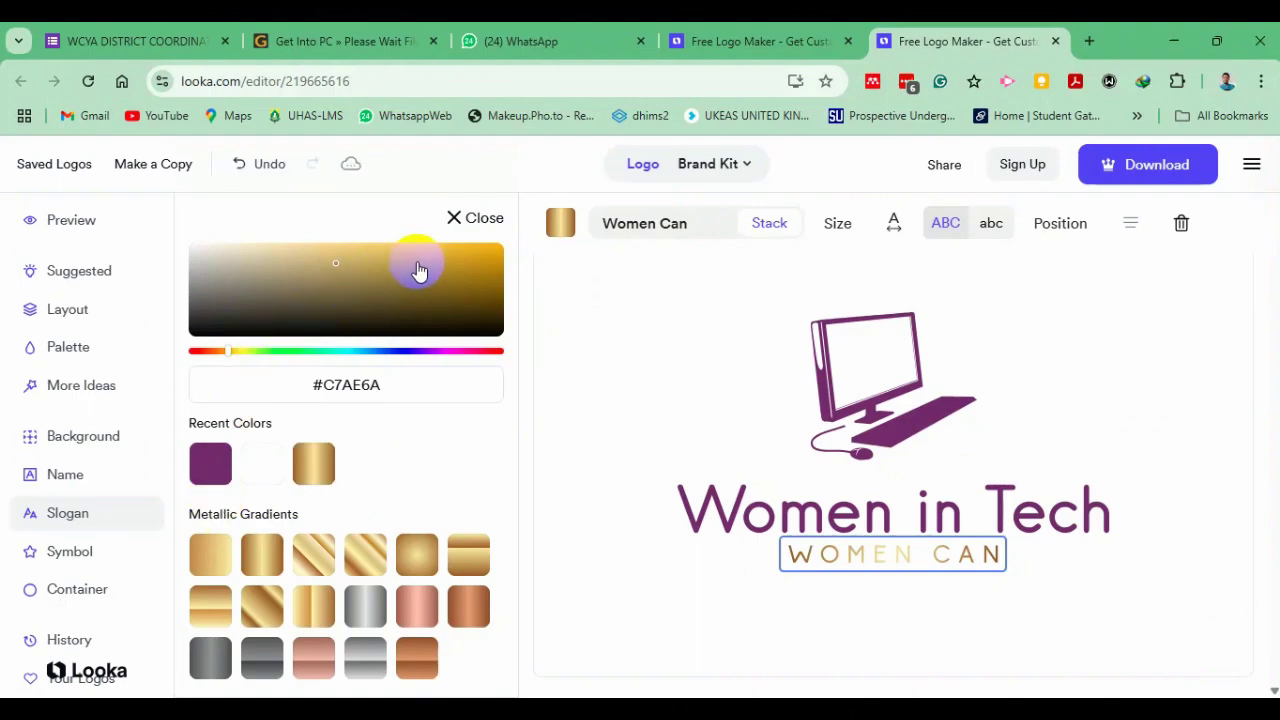
{"action": "left_click", "coordinate": [740, 440]}
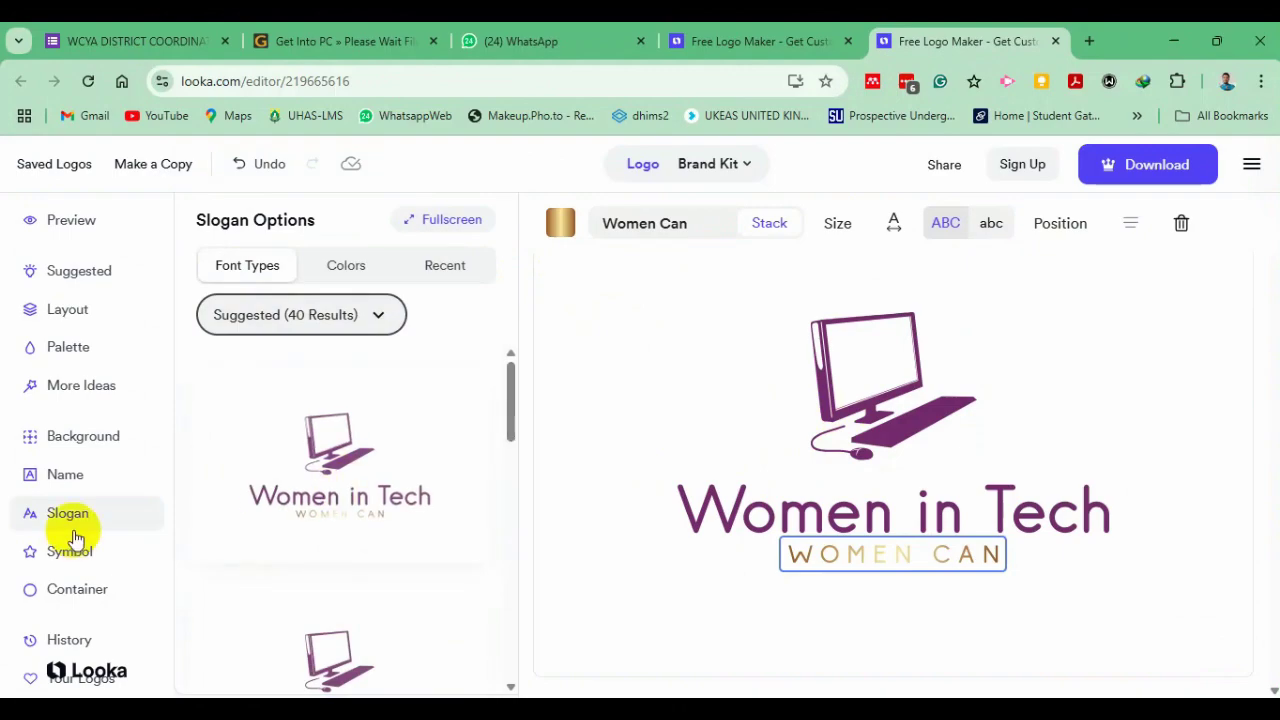
Apply the olive background from the yellow background options to the logo
{"action": "left_click", "coordinate": [80, 444]}
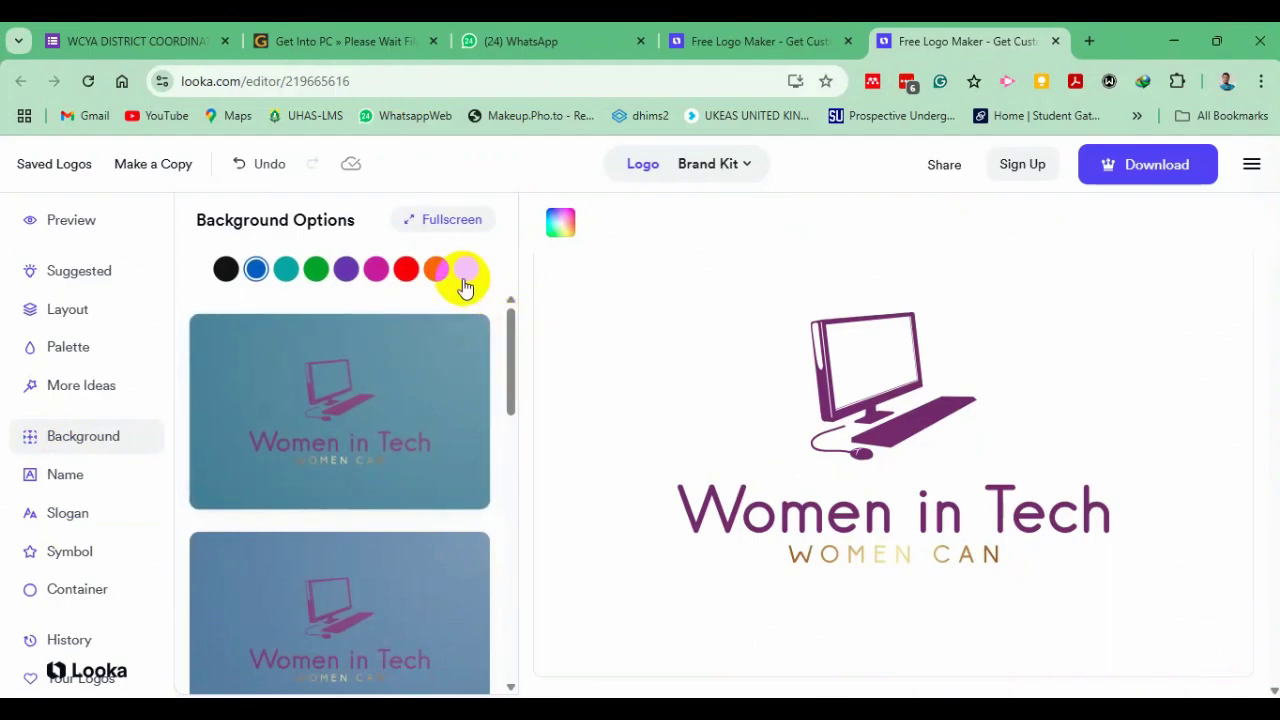
{"action": "left_click", "coordinate": [464, 282]}
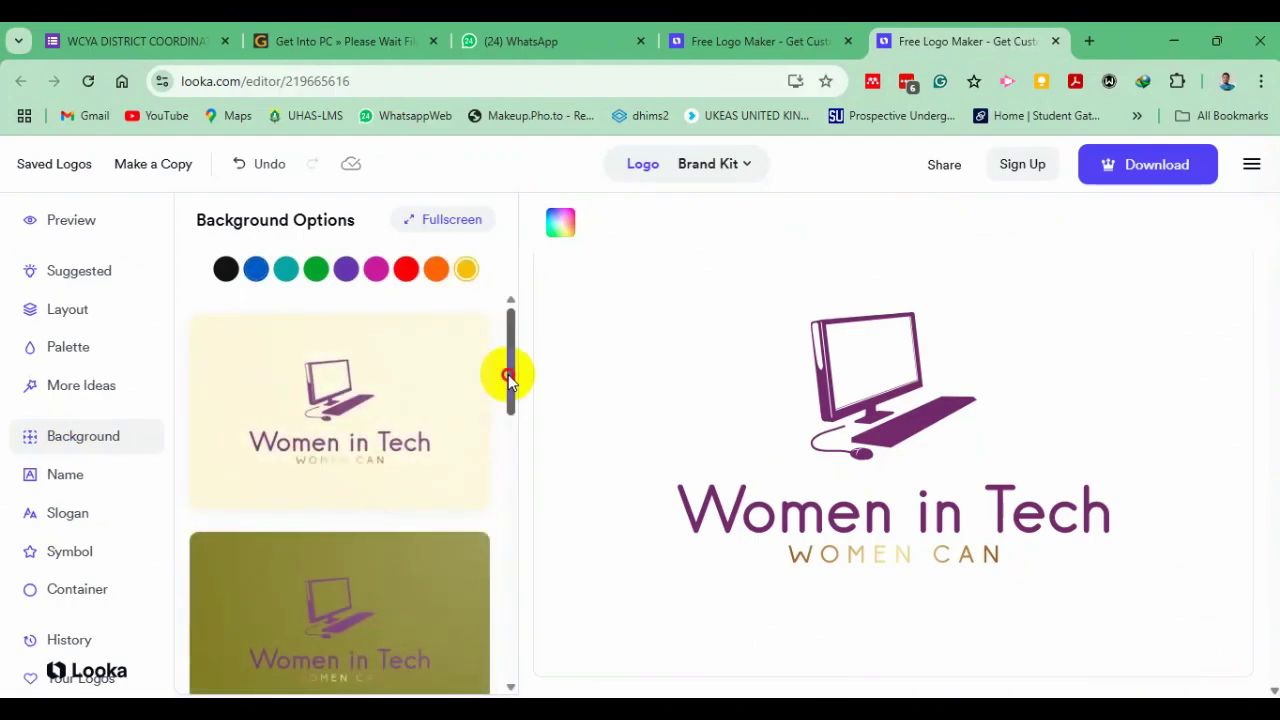
{"action": "left_click_drag", "start_coordinate": [508, 378], "coordinate": [510, 408]}
{"action": "left_click", "coordinate": [343, 510]}
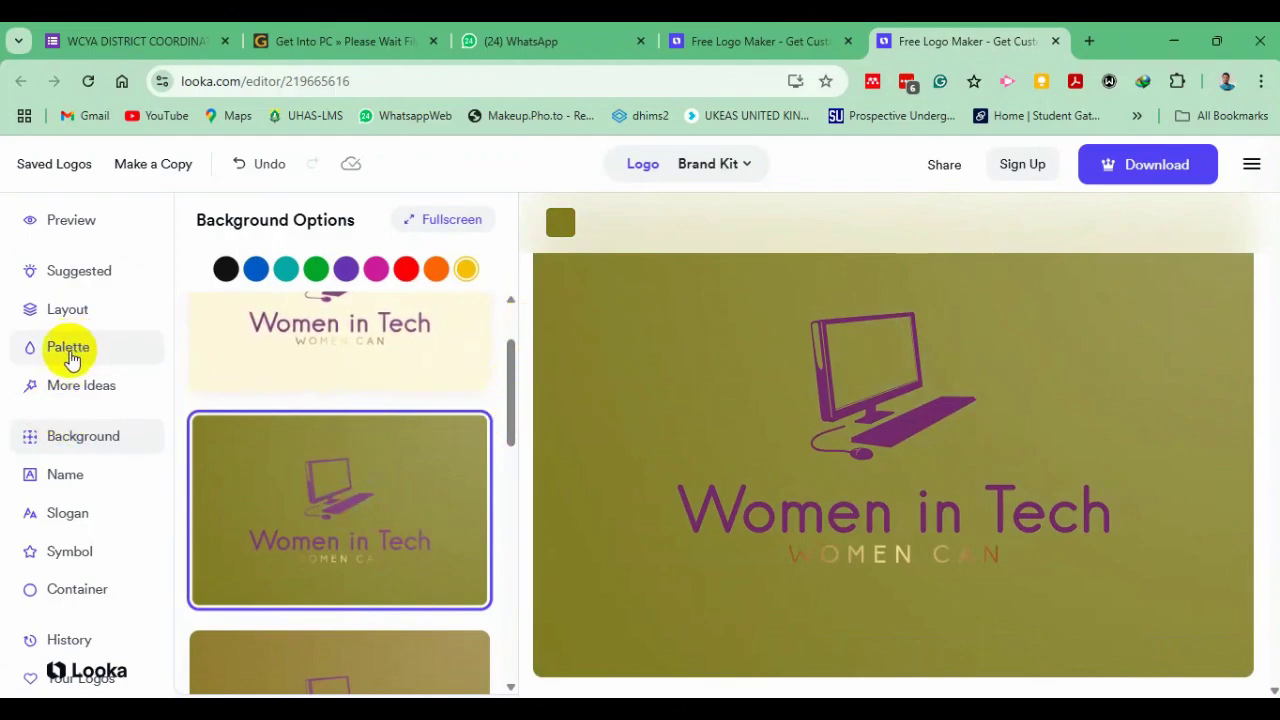
Apply the Professional palette with a dark gray background, white name and orange gradient symbol and slogan
{"action": "left_click", "coordinate": [70, 358]}
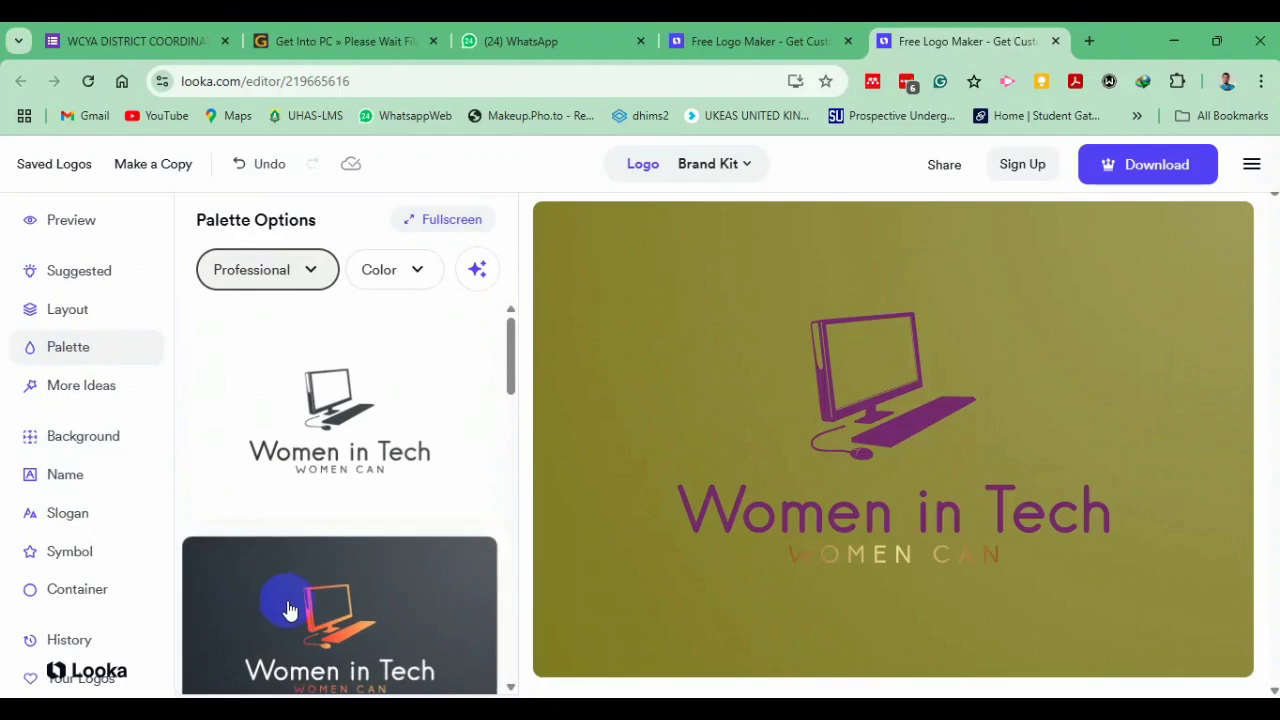
{"action": "left_click", "coordinate": [316, 622]}
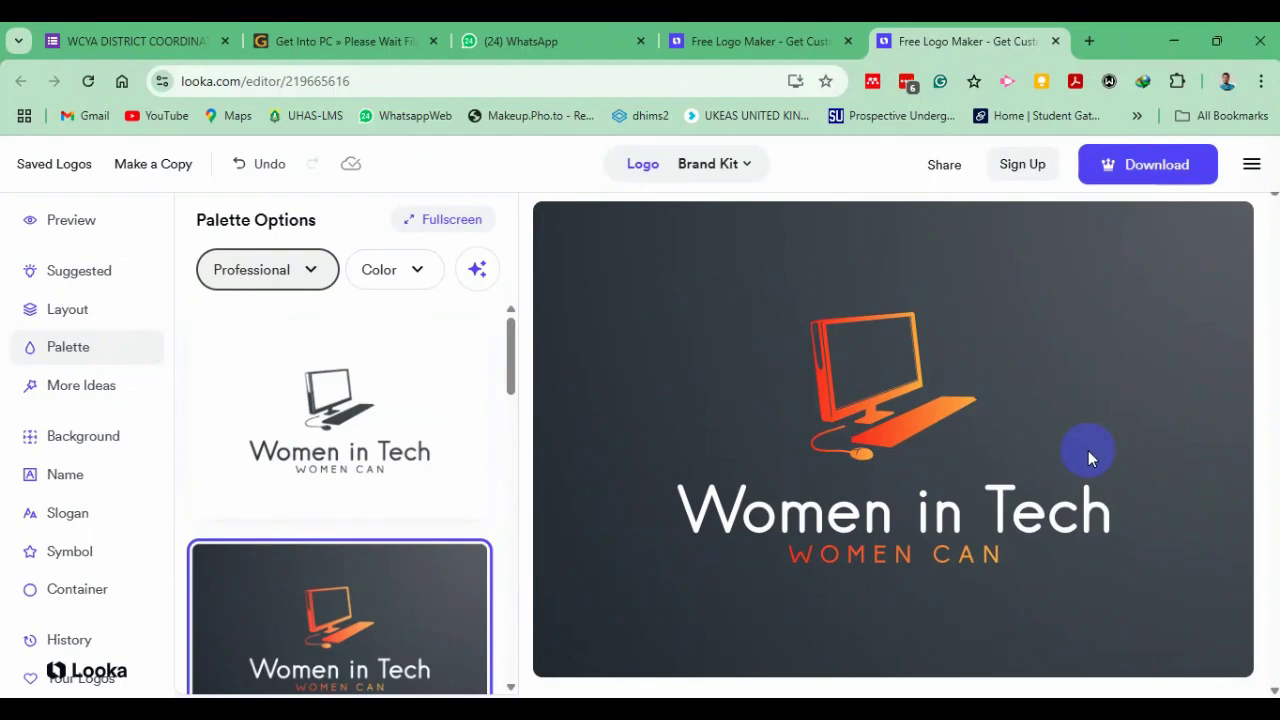
Capture a rectangular screenshot of the finished logo and open it maximized in Snipping Tool
{"action": "key", "text": "super+shift+s"}
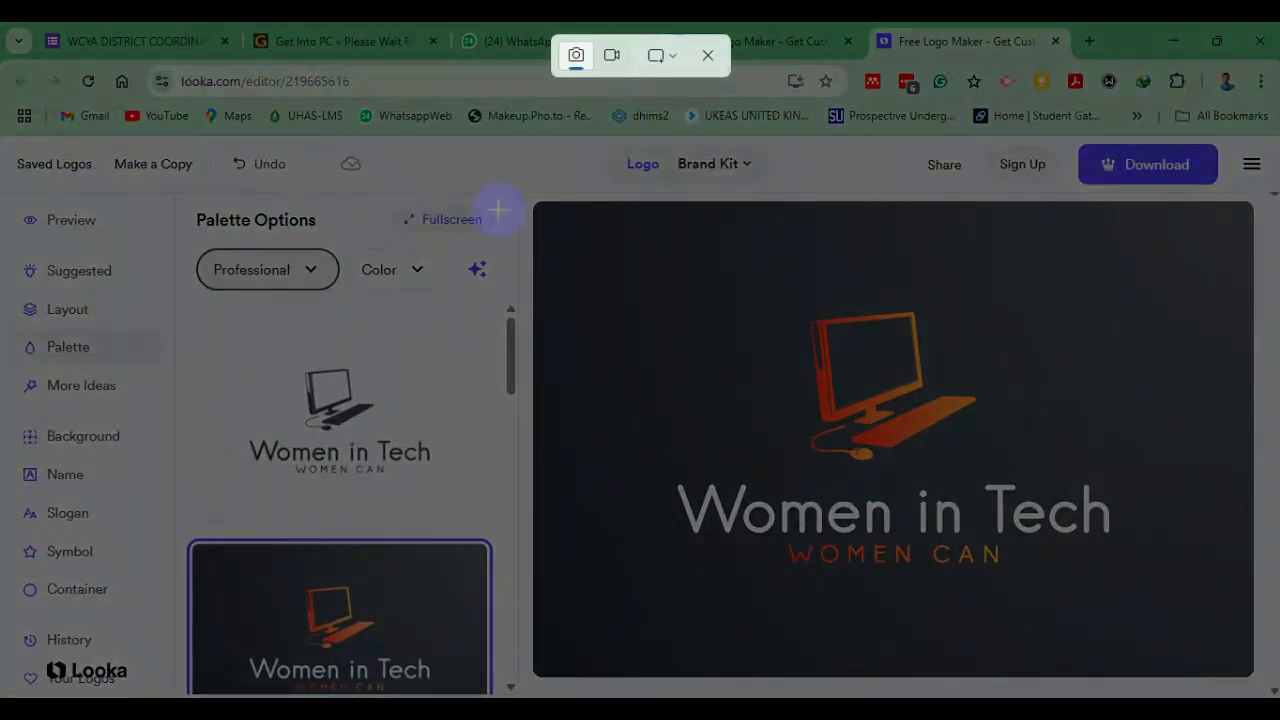
{"action": "left_click_drag", "start_coordinate": [546, 213], "coordinate": [1224, 668]}
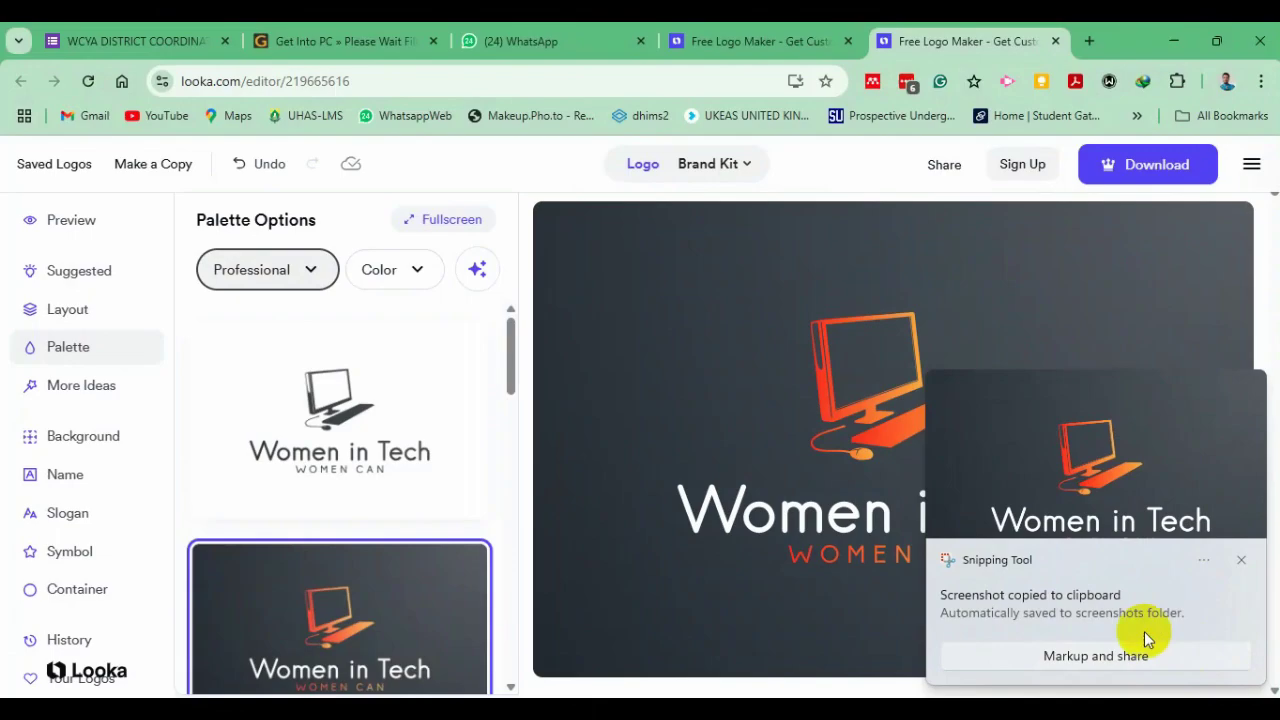
{"action": "left_click", "coordinate": [1083, 515]}
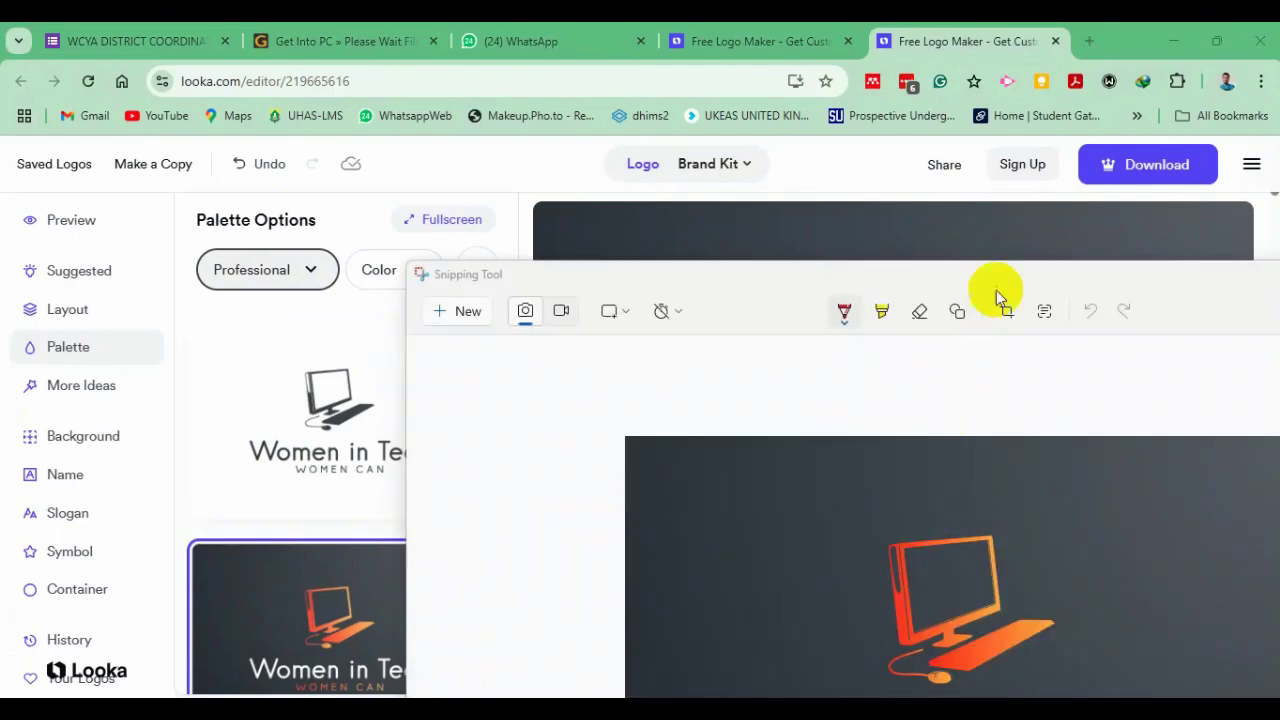
{"action": "left_click_drag", "start_coordinate": [1051, 271], "coordinate": [712, 26]}
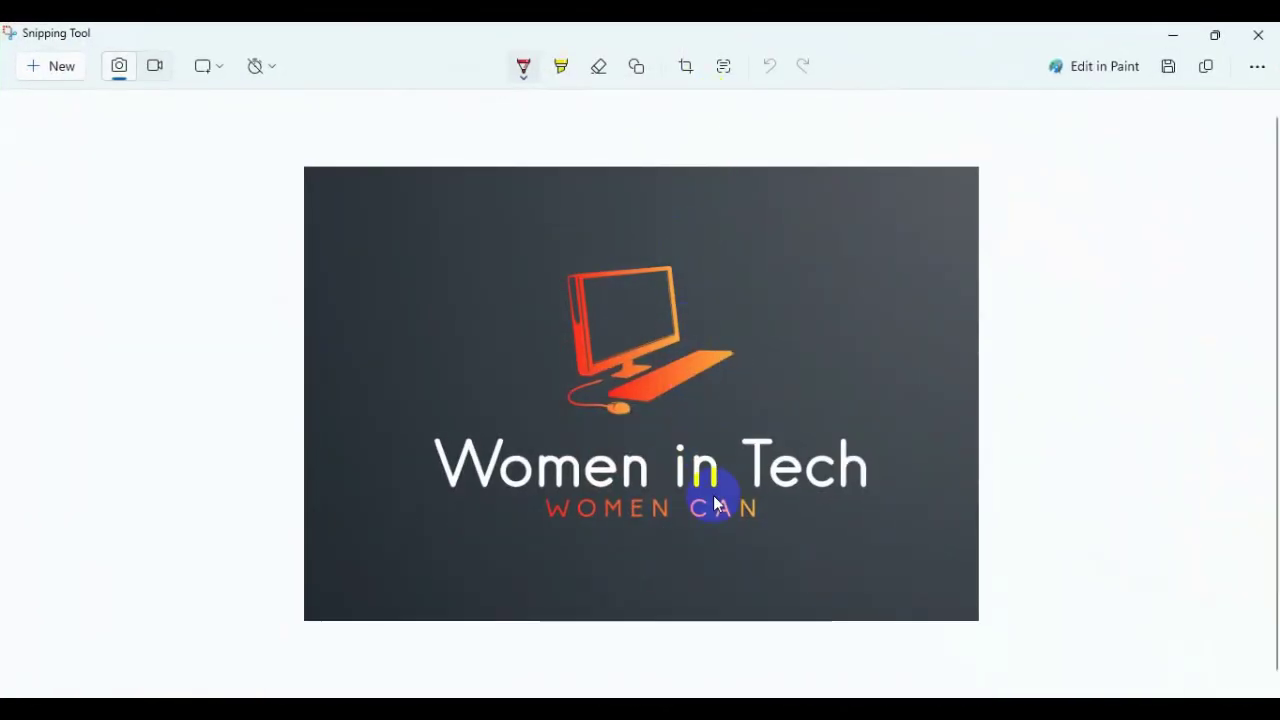